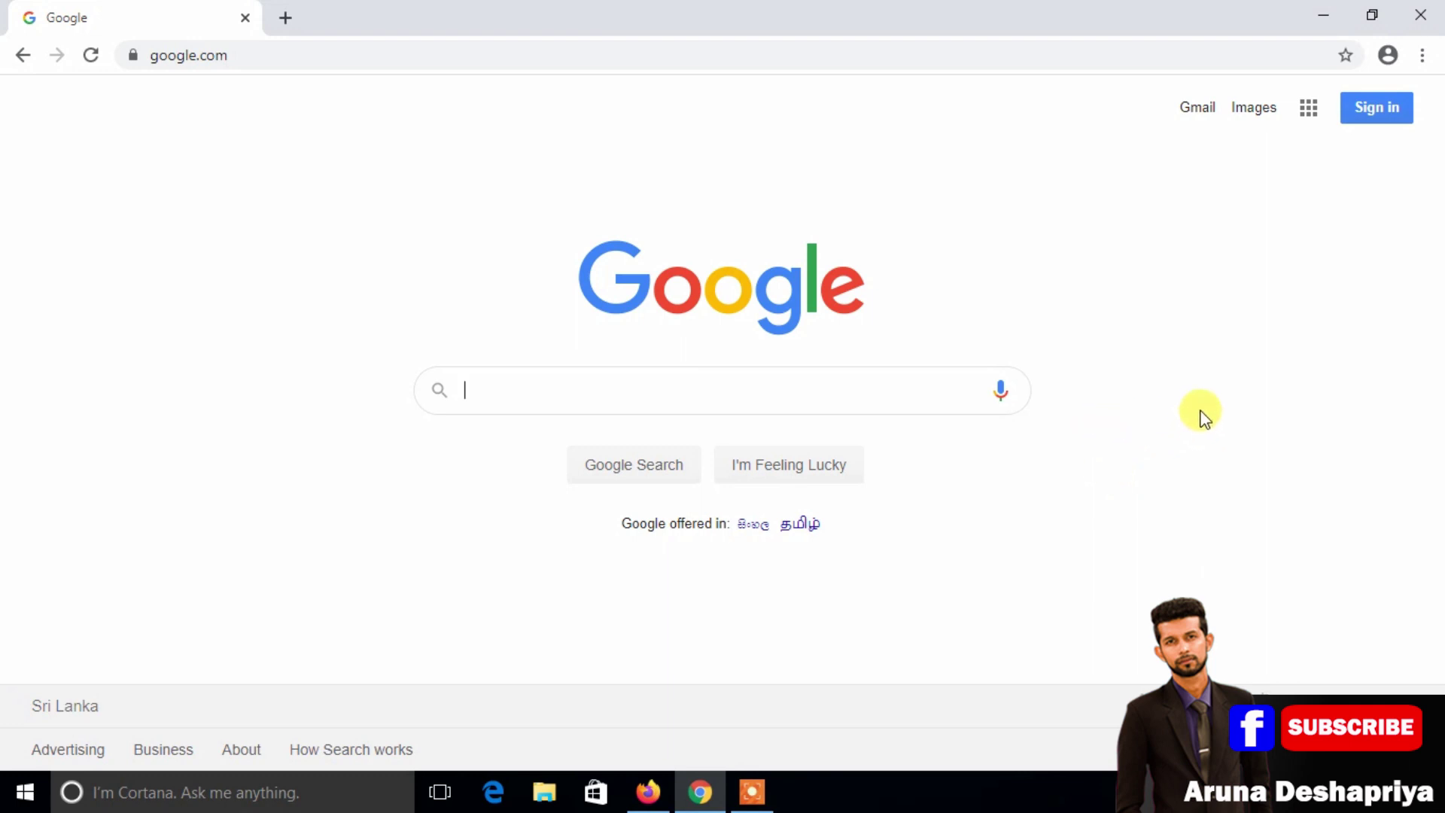
- Sign in to the Google account with its password and go to docs.google.com/forms
click(1374, 110)
text(••••••••••••••)
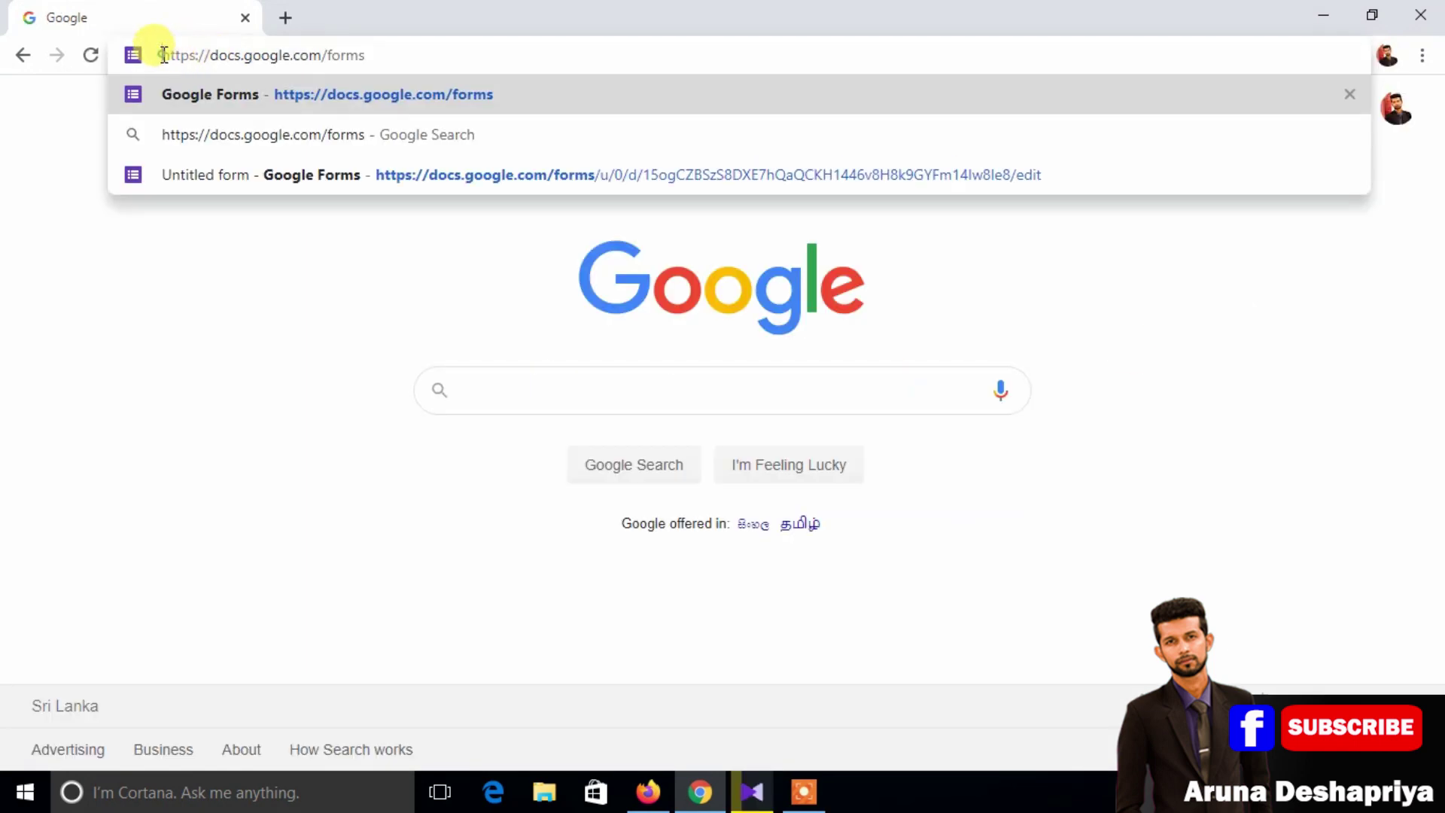
drag(135, 53, 368, 56)
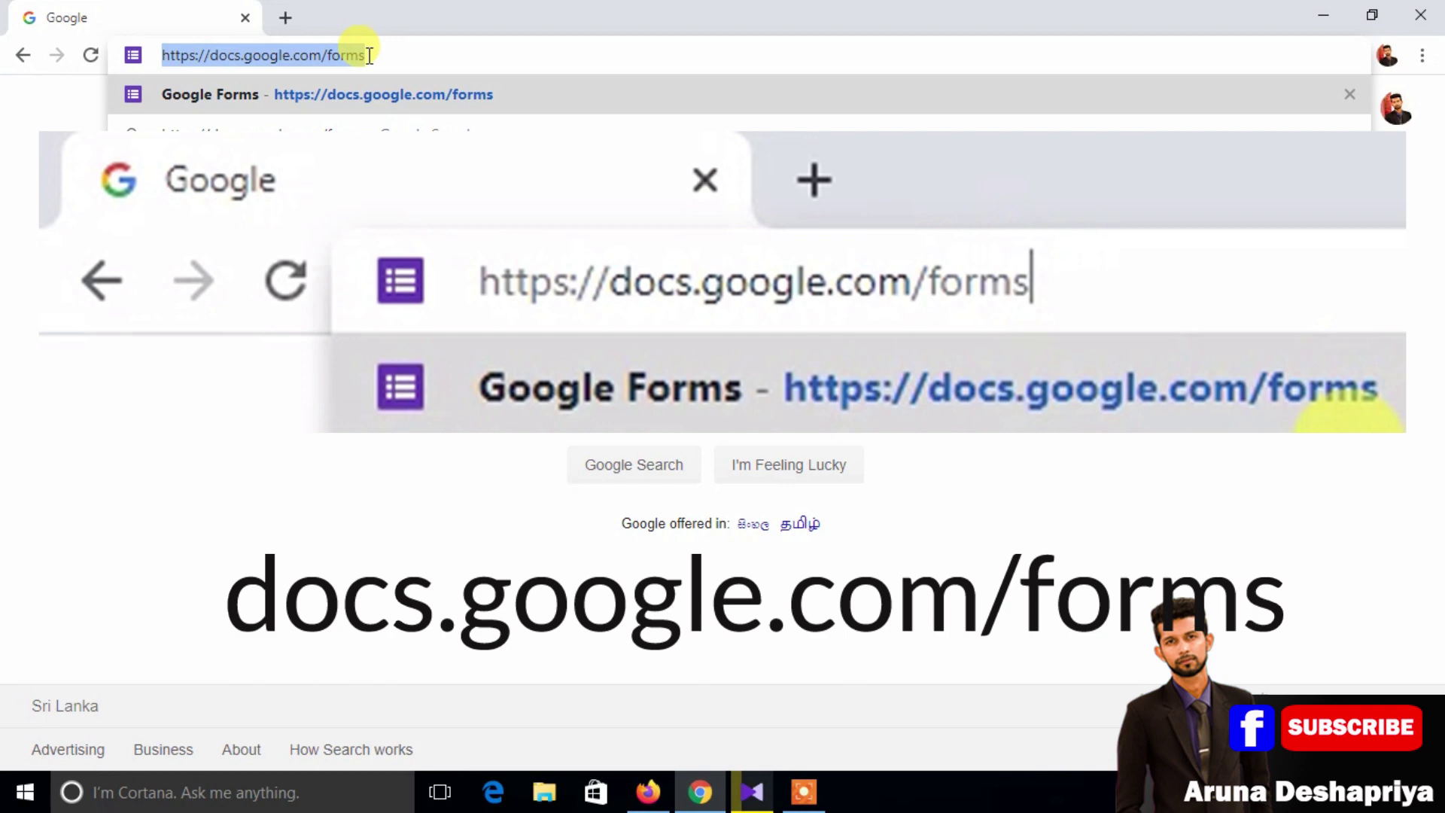
click(380, 52)
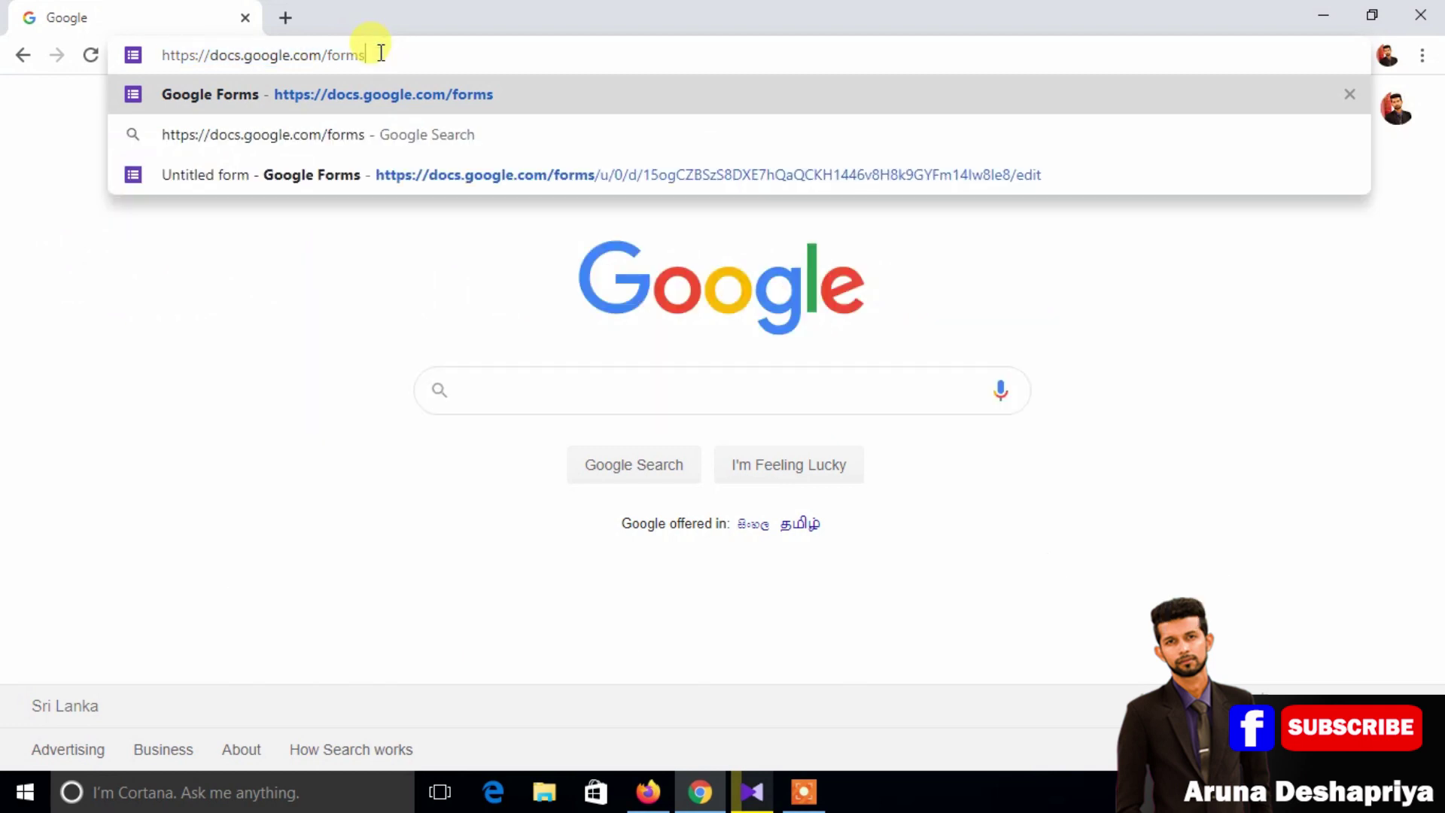
key(Return)
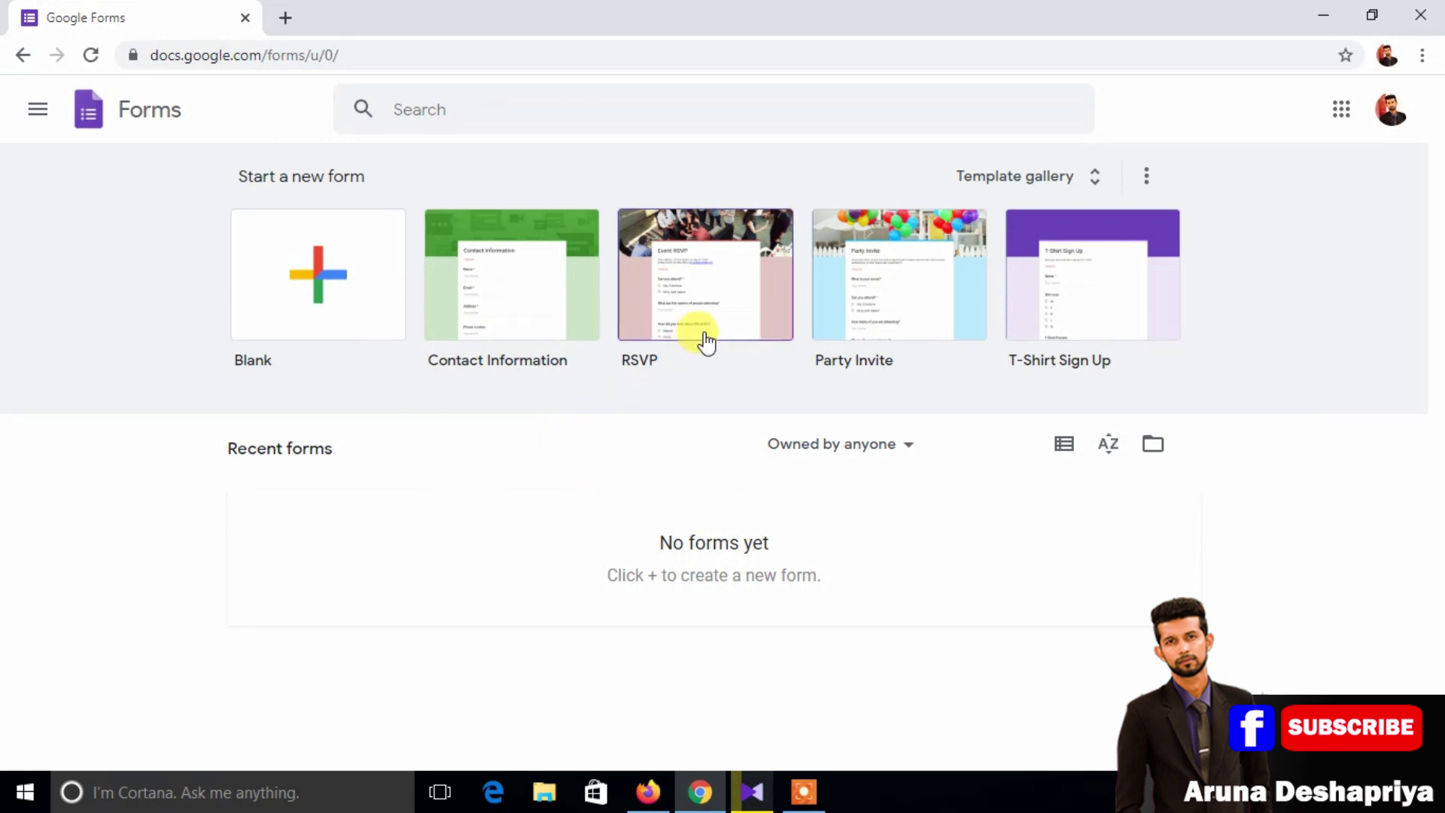
- From Google Drive in a new tab, create a new blank Google Form via New > More
click(1343, 117)
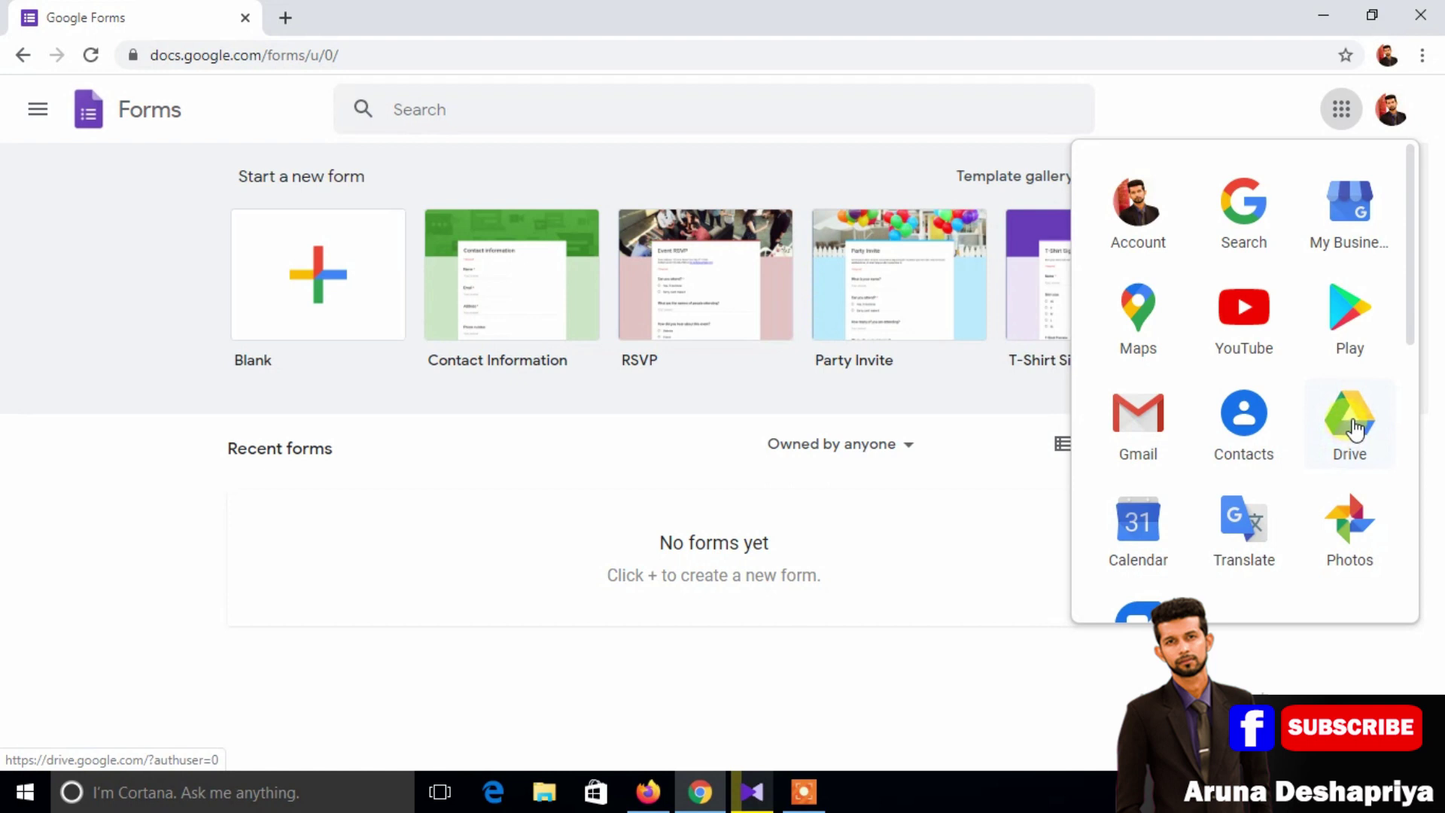
click(1355, 428)
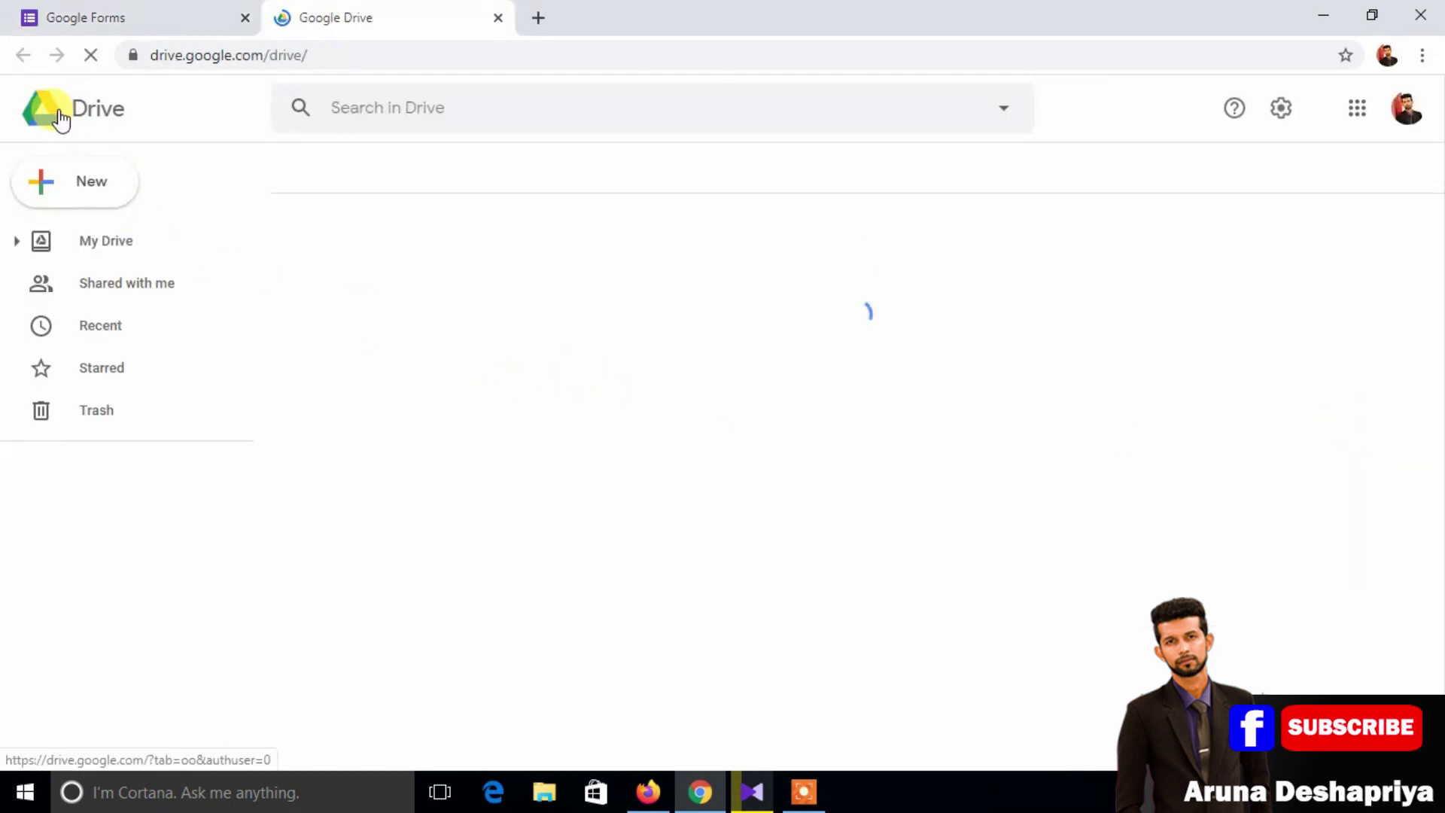
click(77, 188)
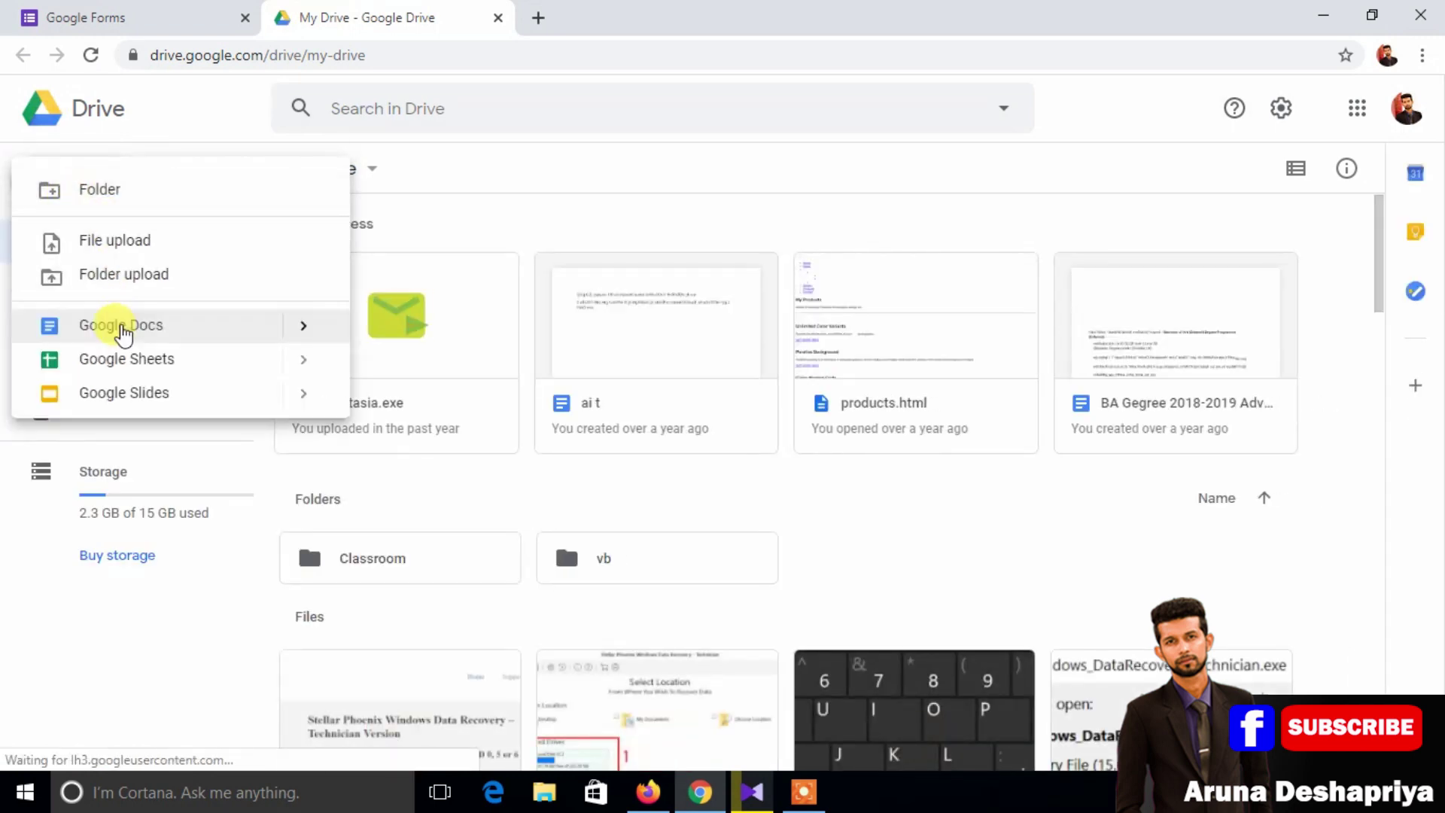
click(110, 436)
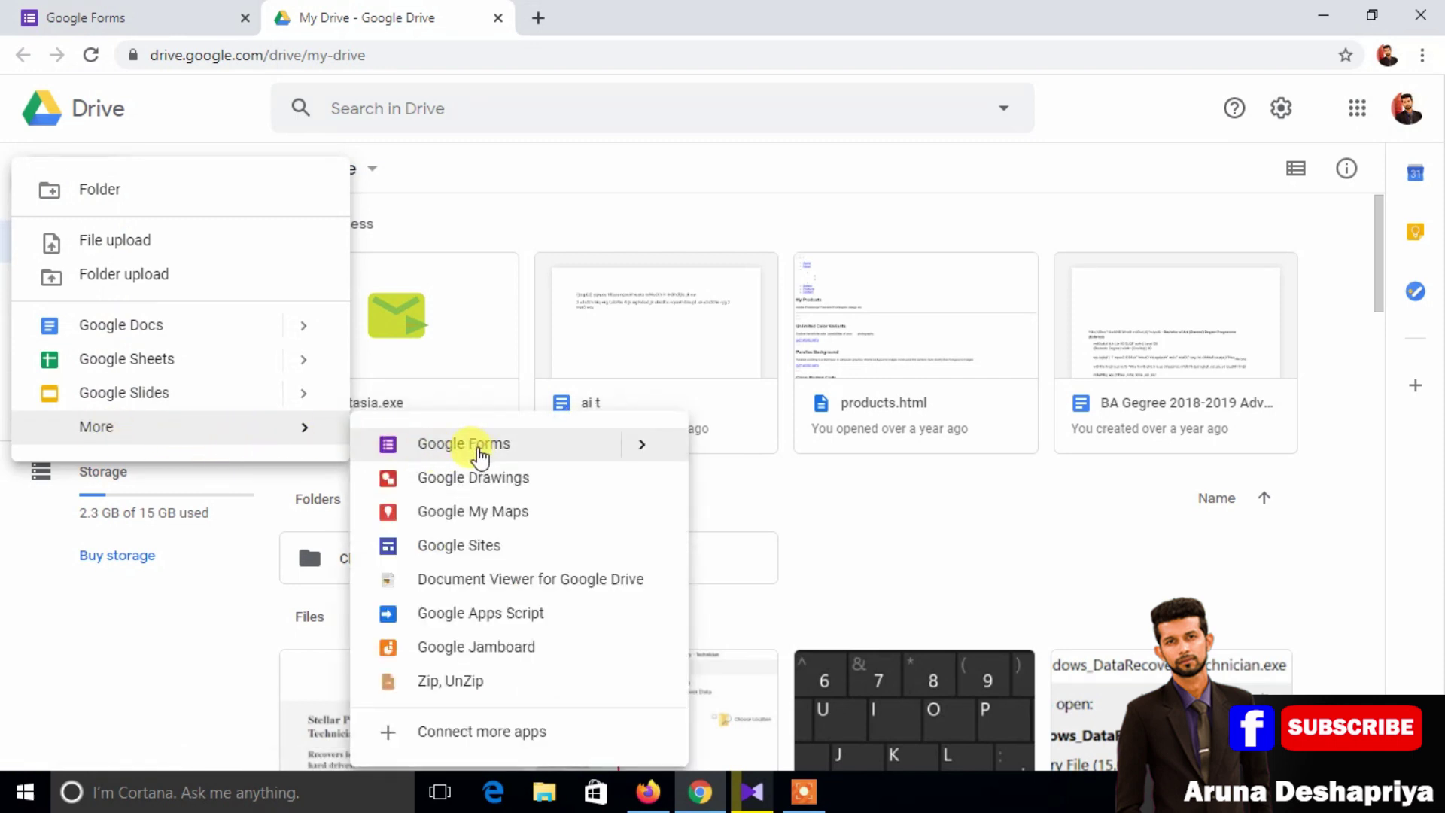
mouse_move(638, 450)
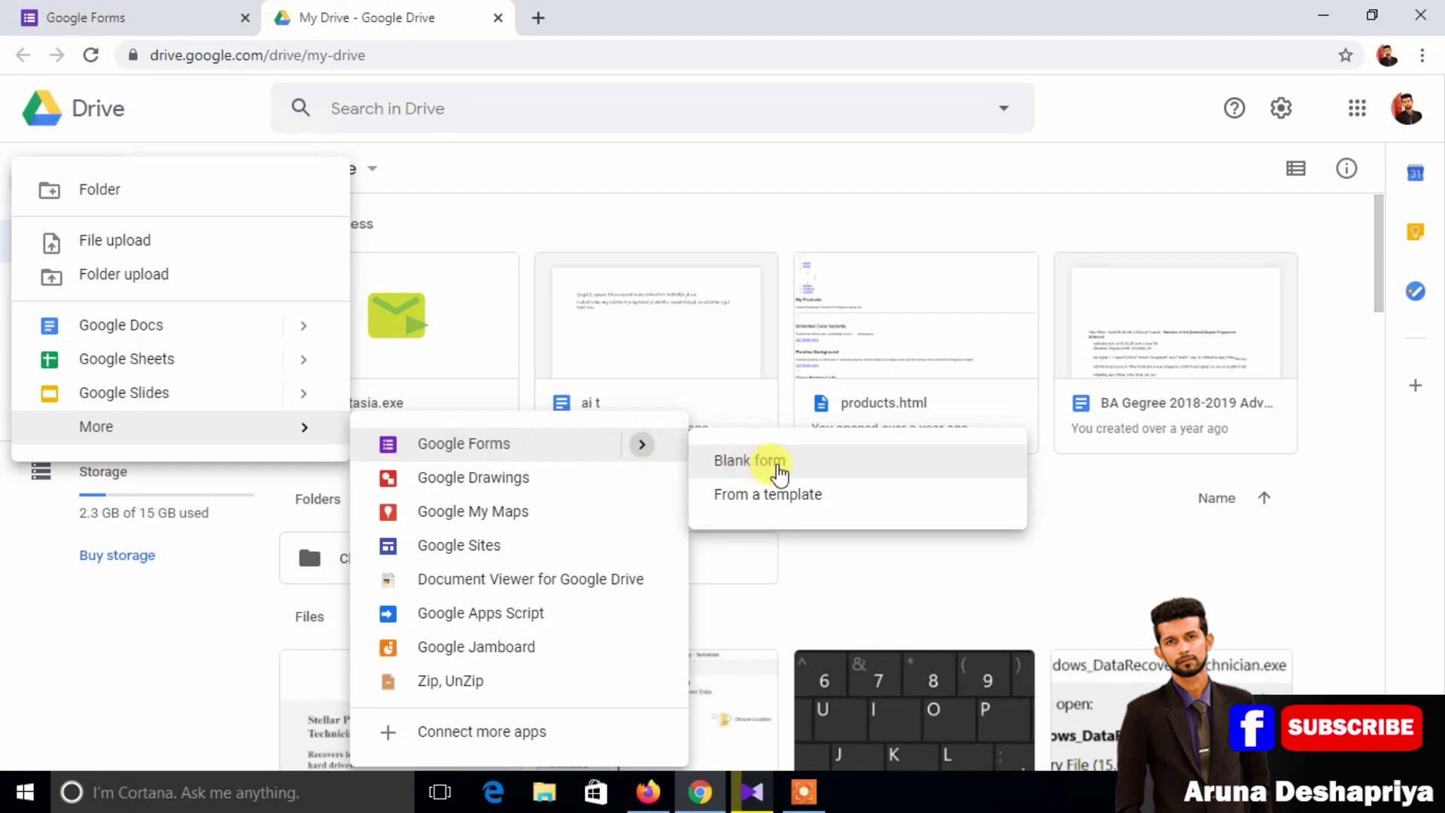
click(779, 471)
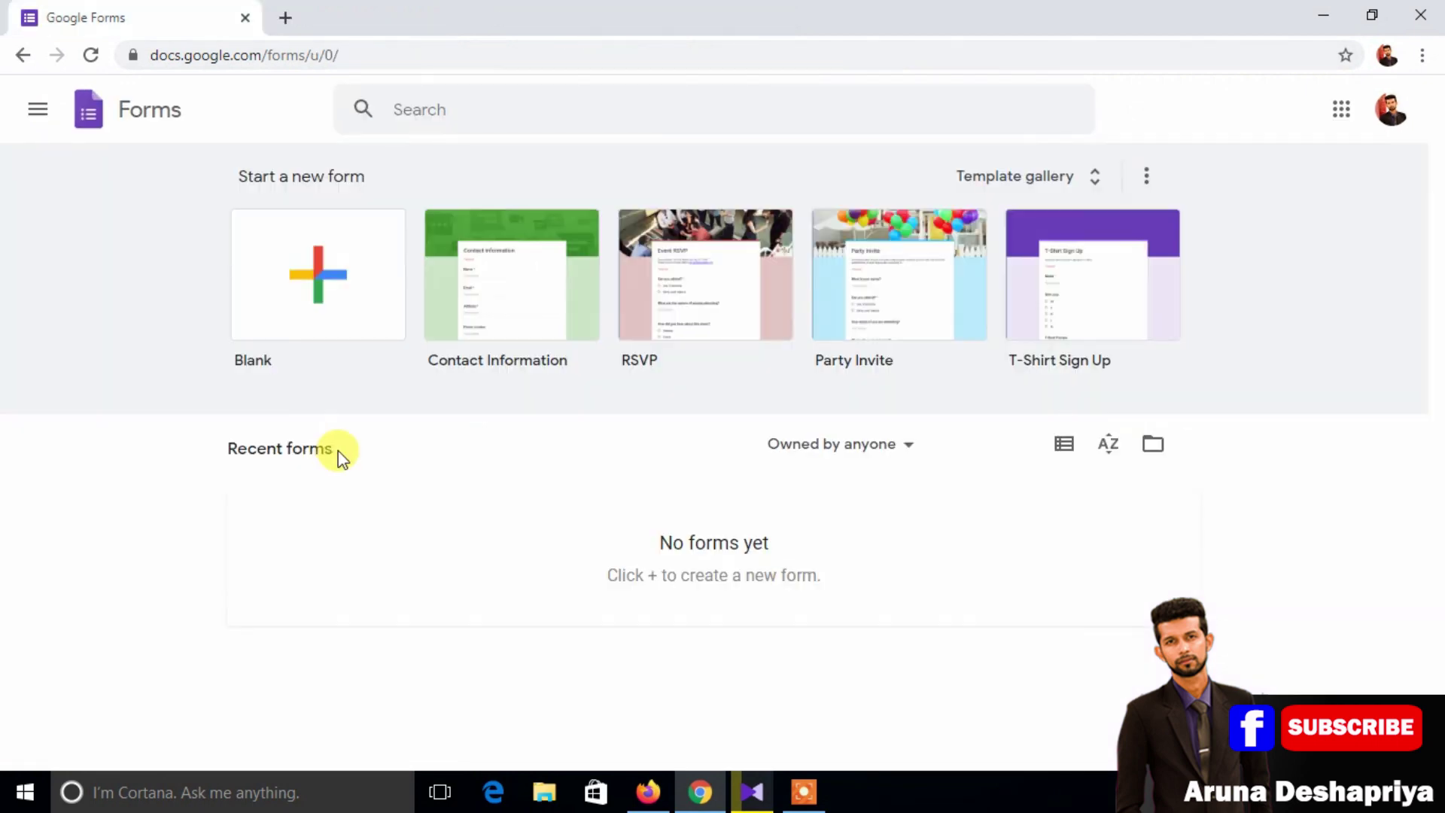
- Start a blank form and rename its file to 'ICT' followed by the author's name
click(323, 293)
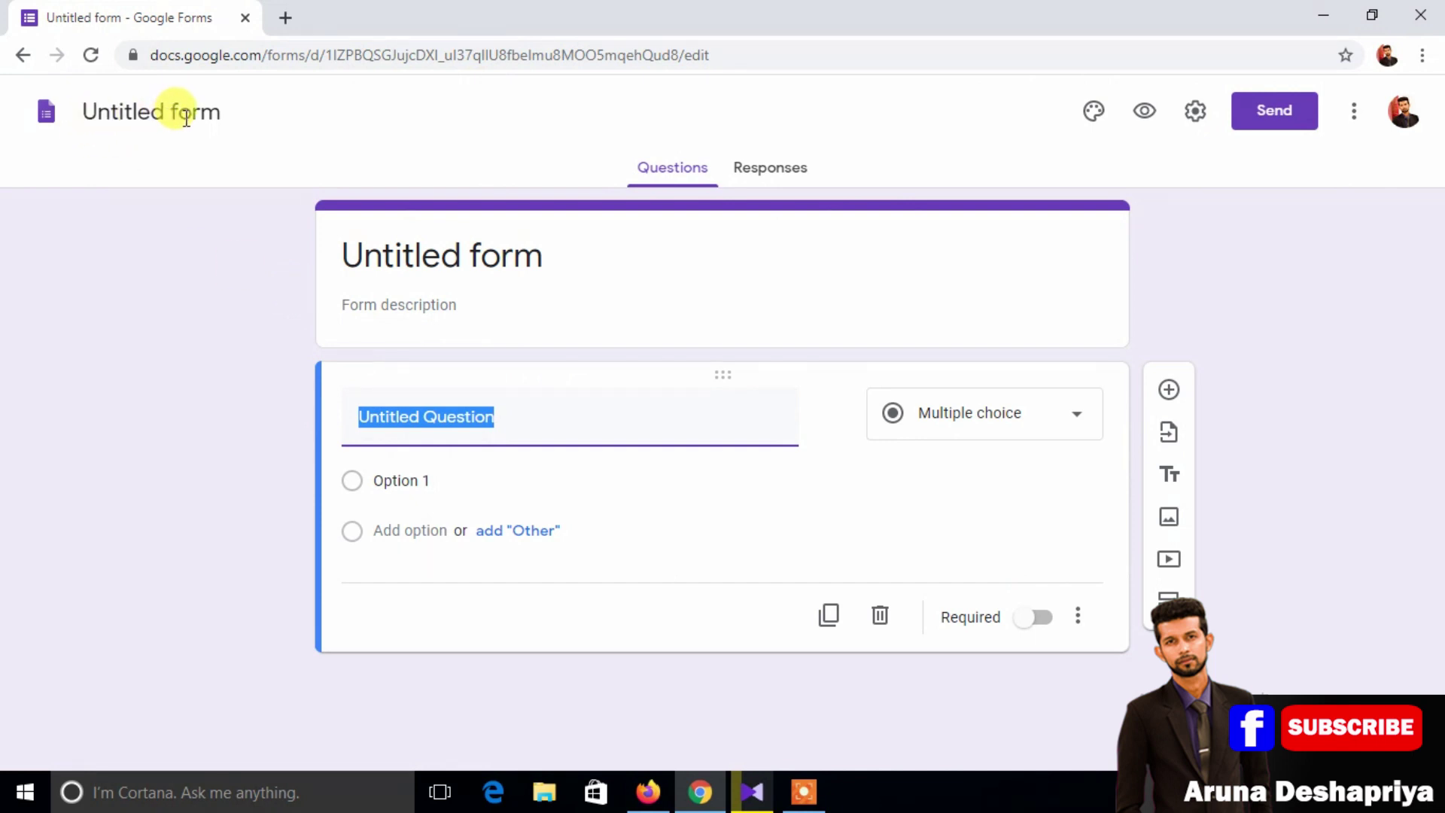
click(155, 111)
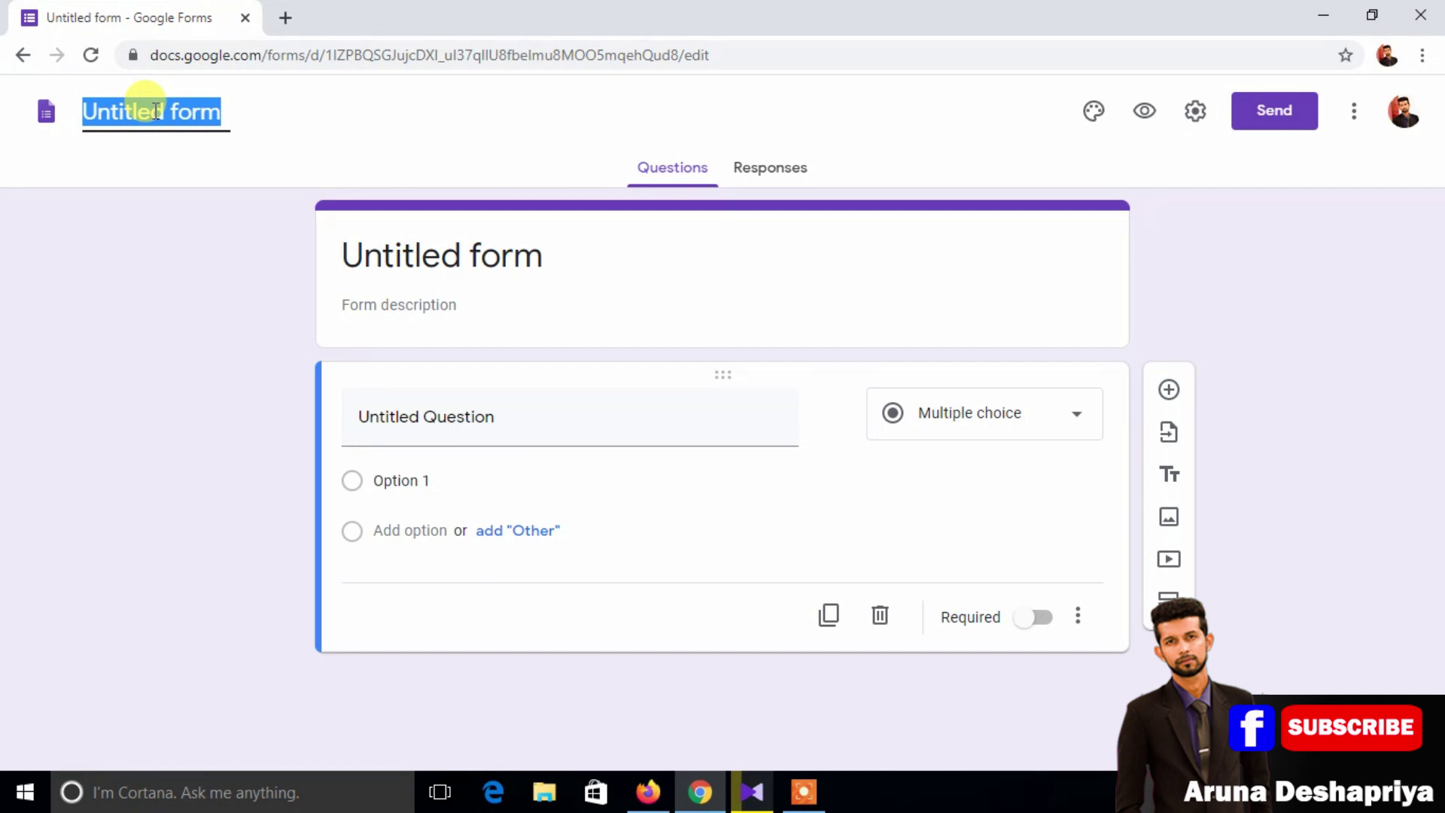
text(ICT Aruna Deshapriya)
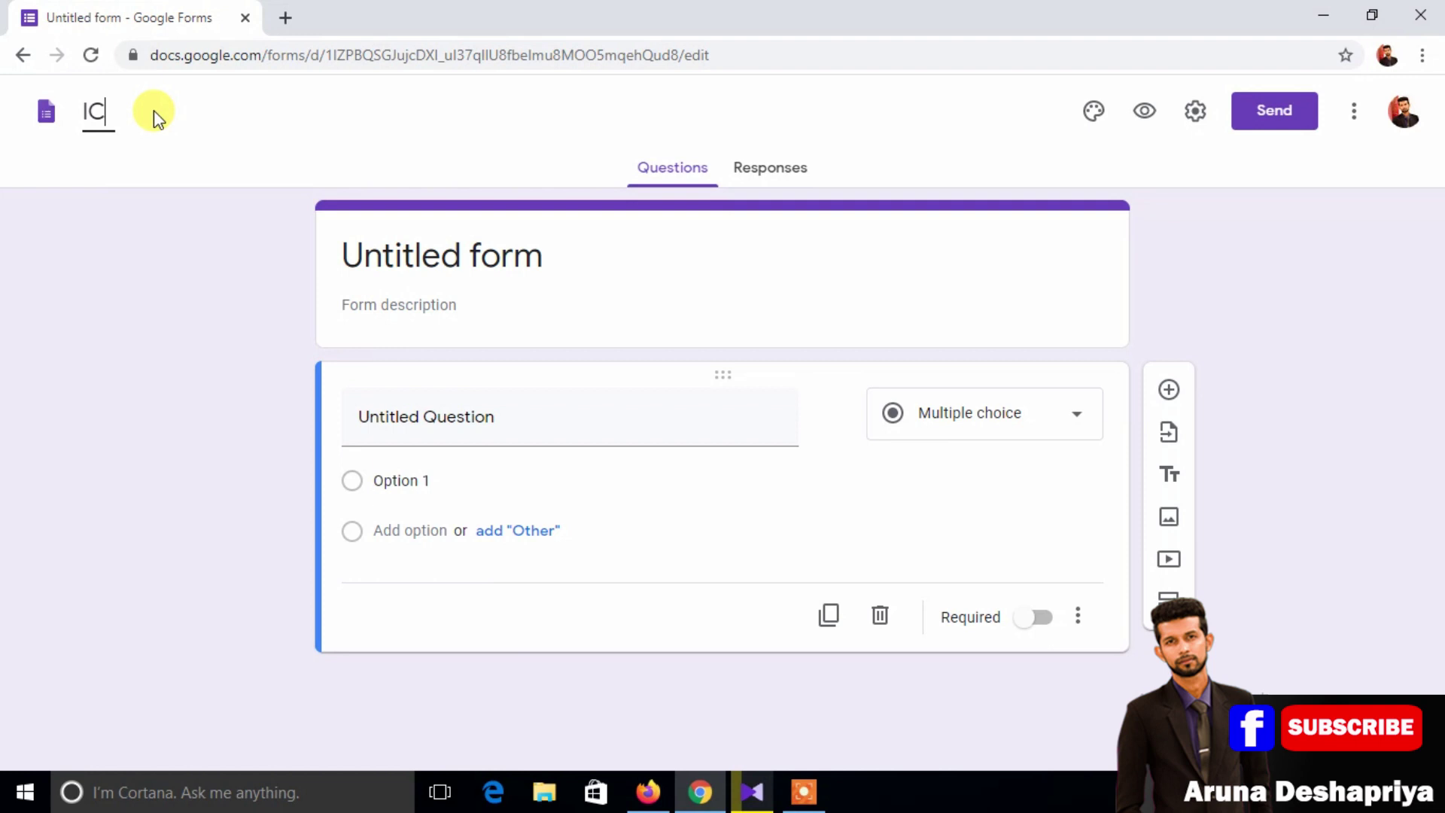
- Set the form title to 'ICT - Grade 11' with description 'Answer all Questions'
click(404, 254)
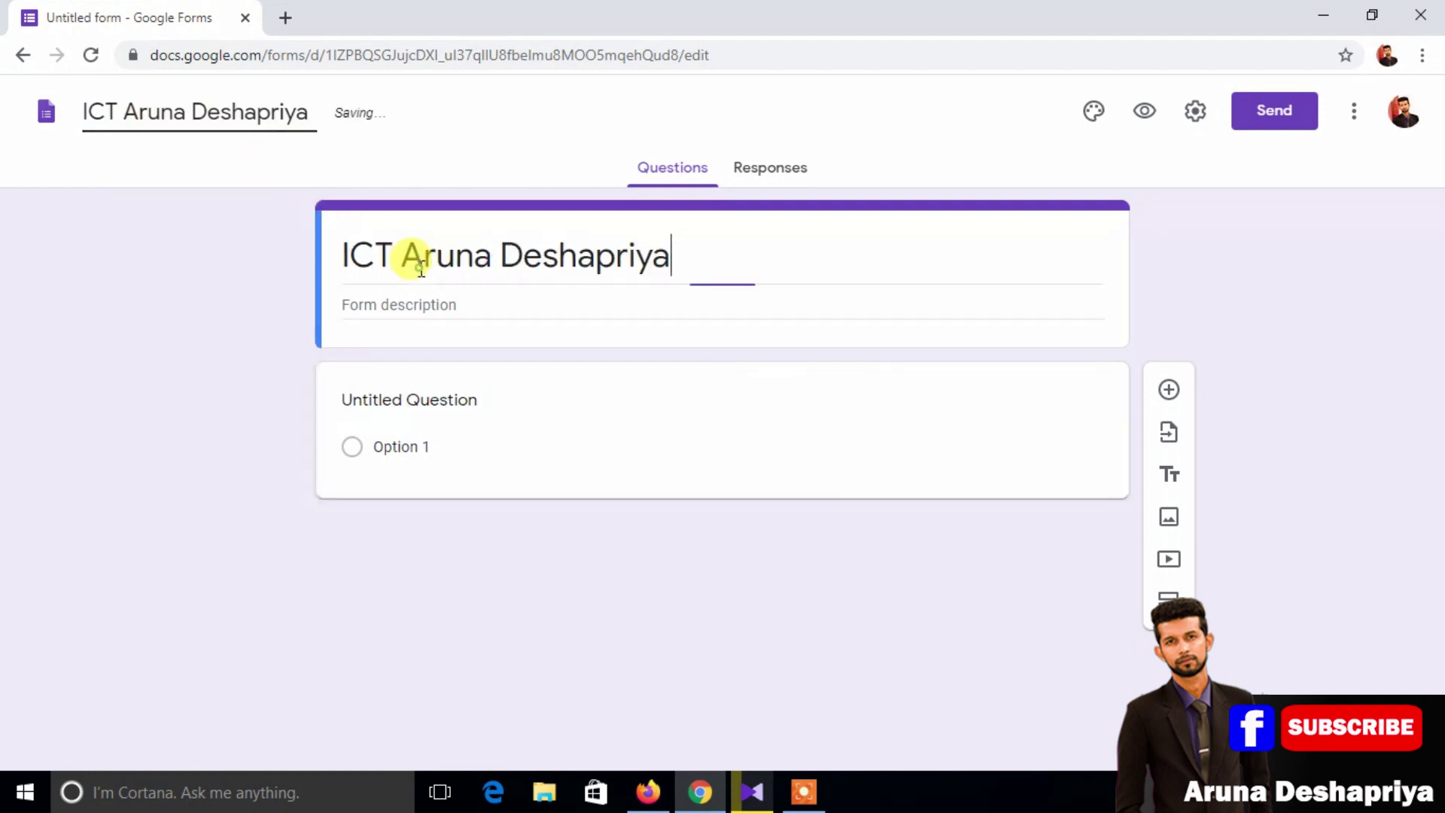
click(499, 264)
key(BackSpace)
drag(402, 255, 670, 251)
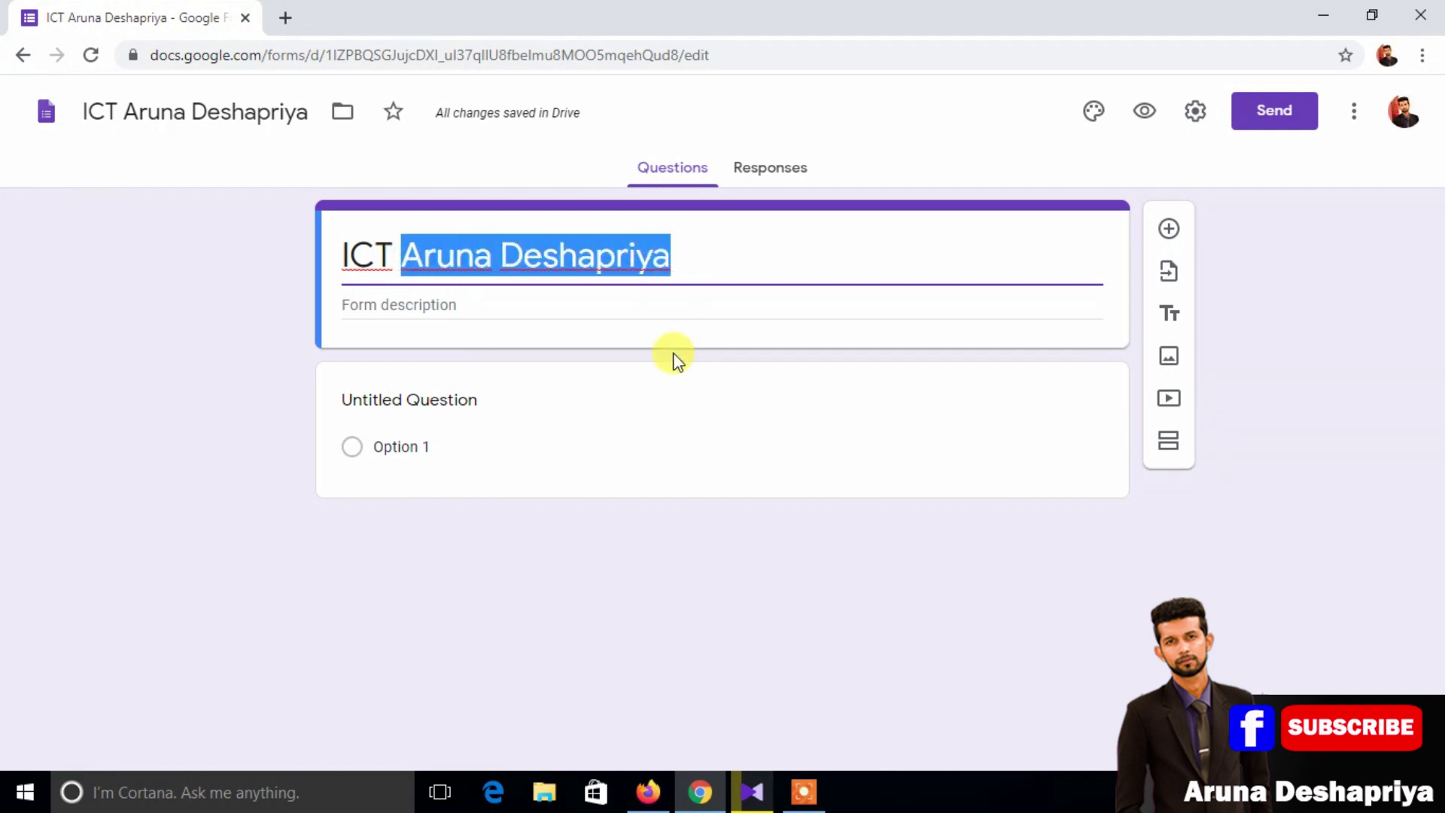
text(- Grade 11)
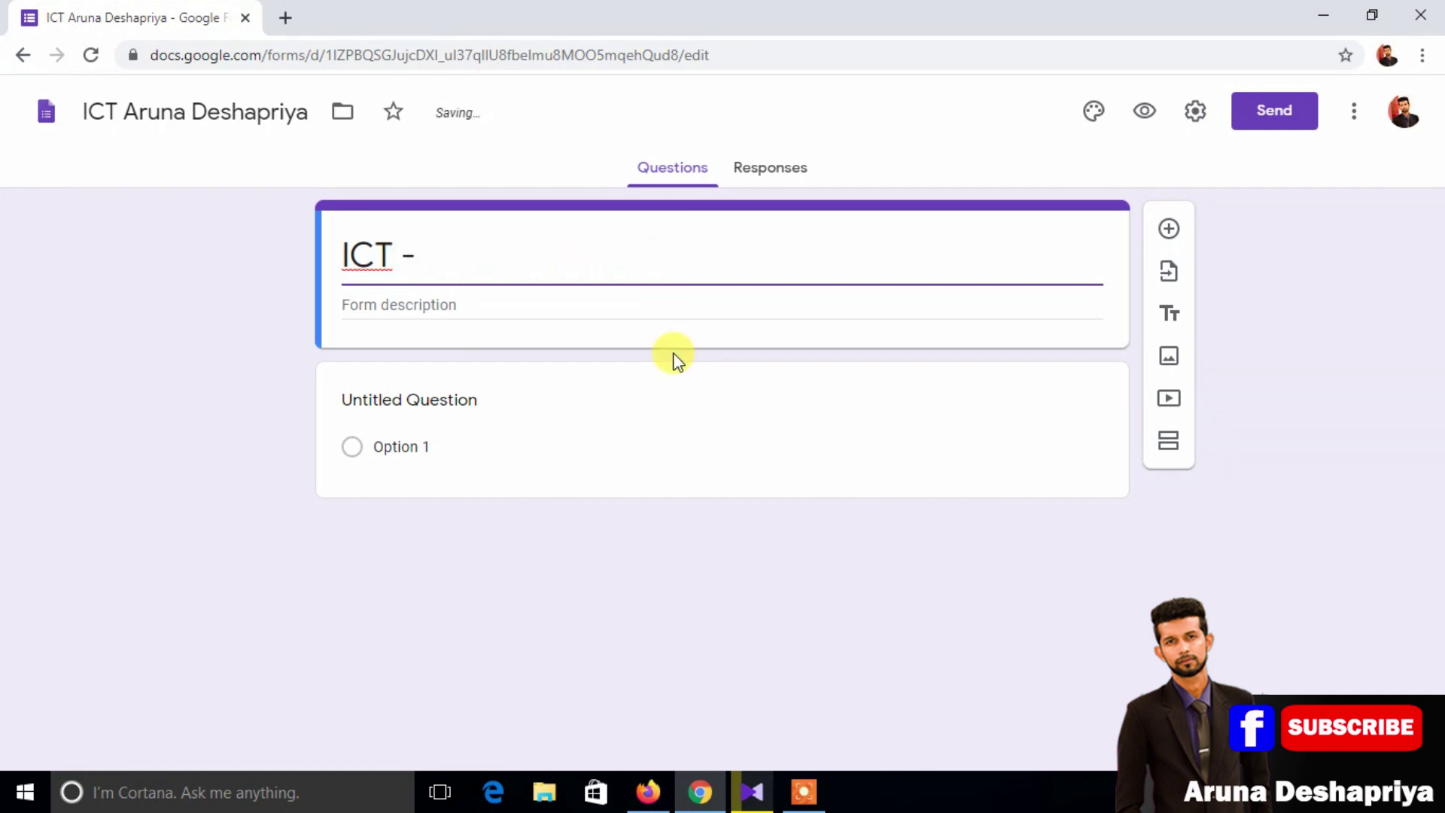
click(389, 303)
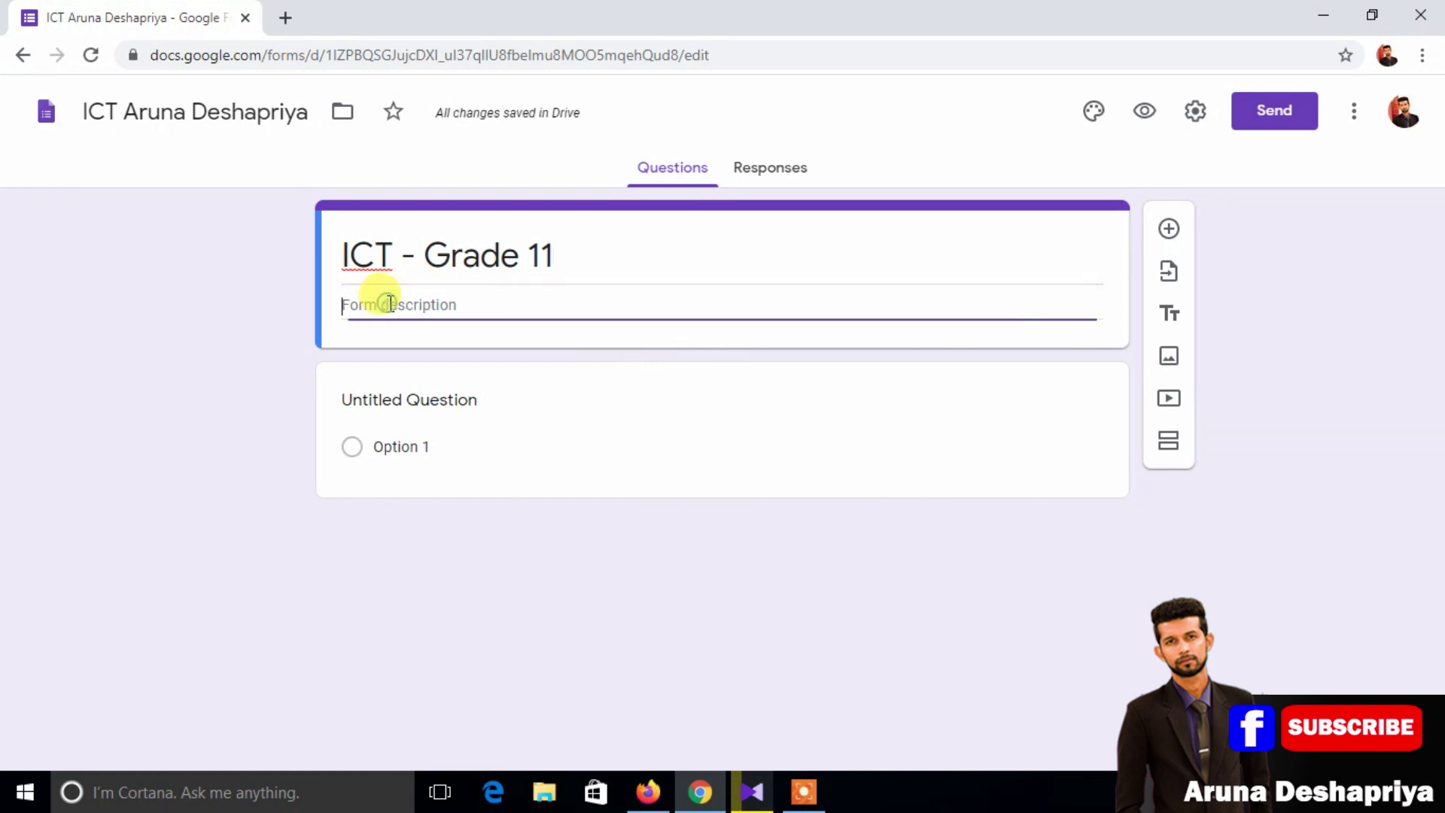
text(Answer all Questions)
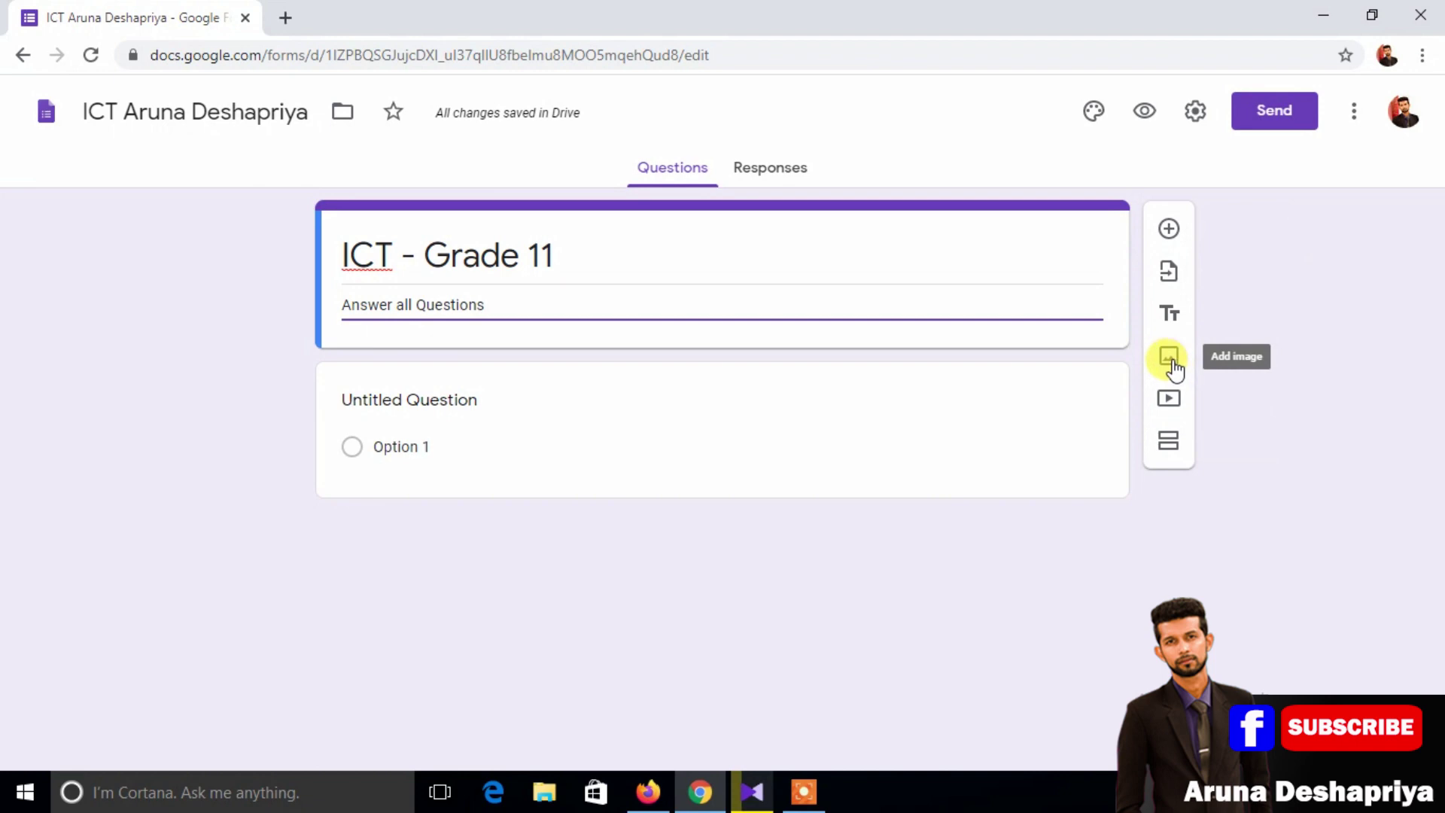
- Insert the edt image from the computer as the form's banner
click(1175, 367)
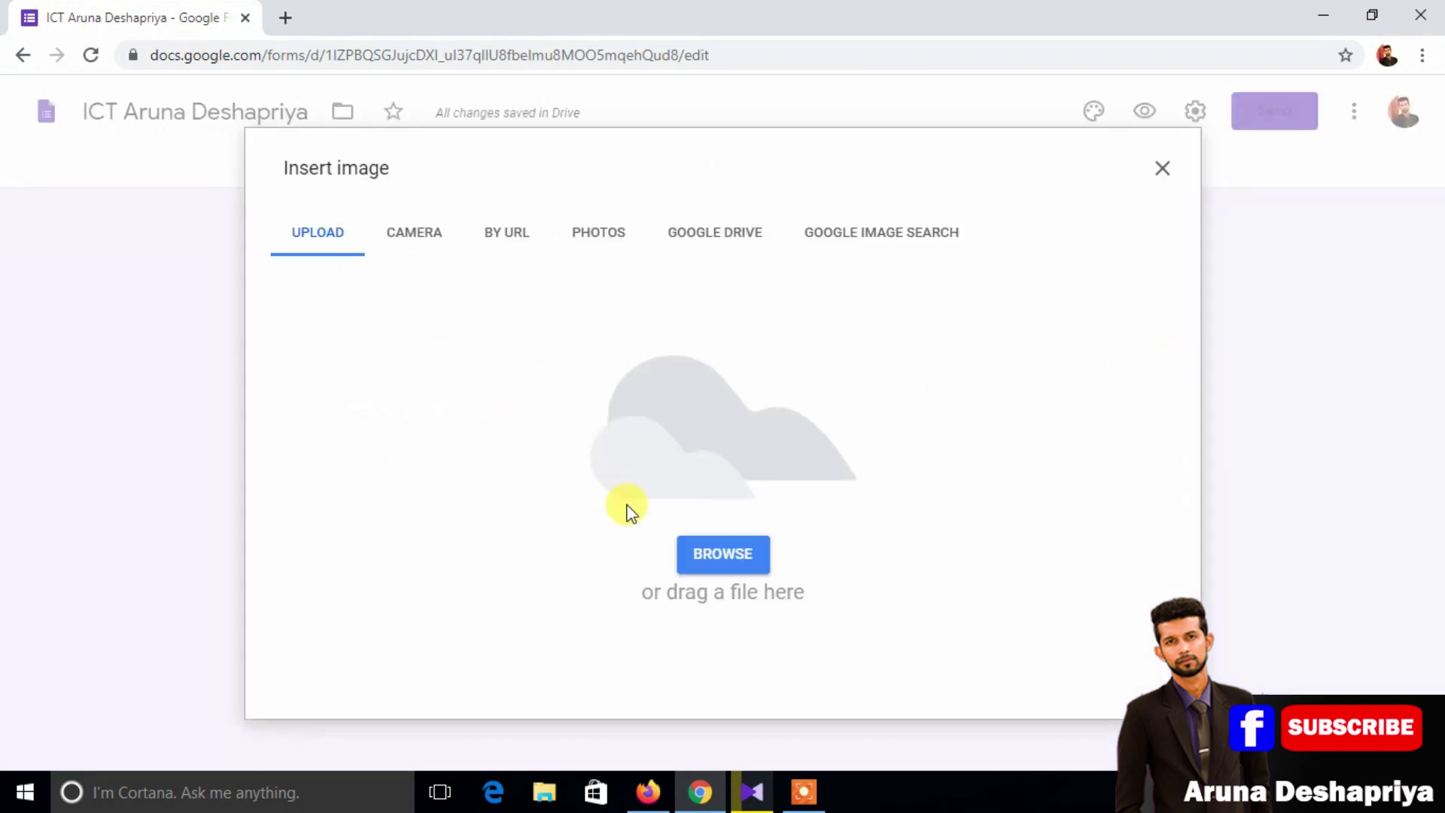
click(734, 543)
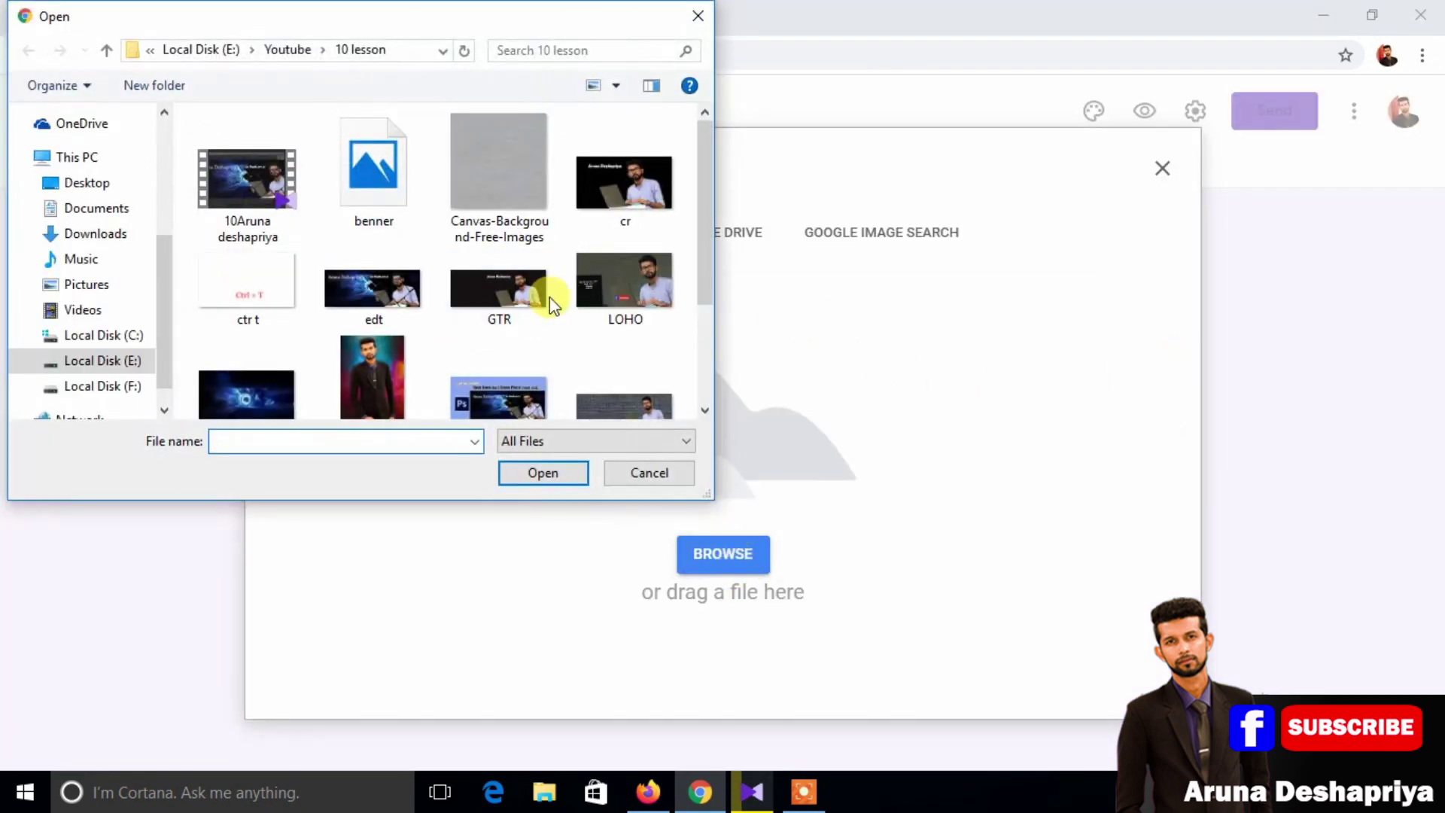
click(369, 291)
click(560, 475)
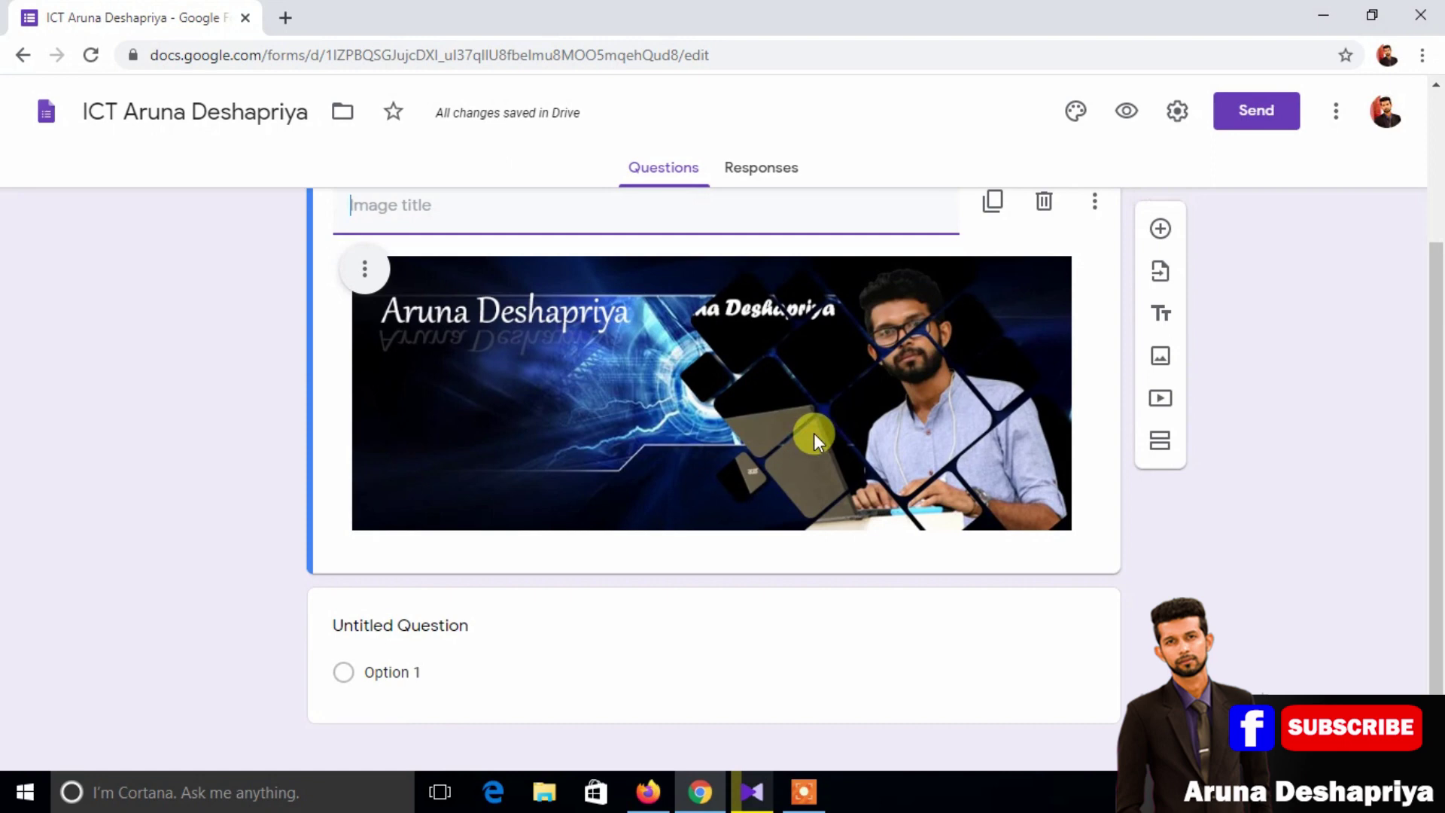
scroll(825, 464, up, 2)
scroll(826, 463, down, 3)
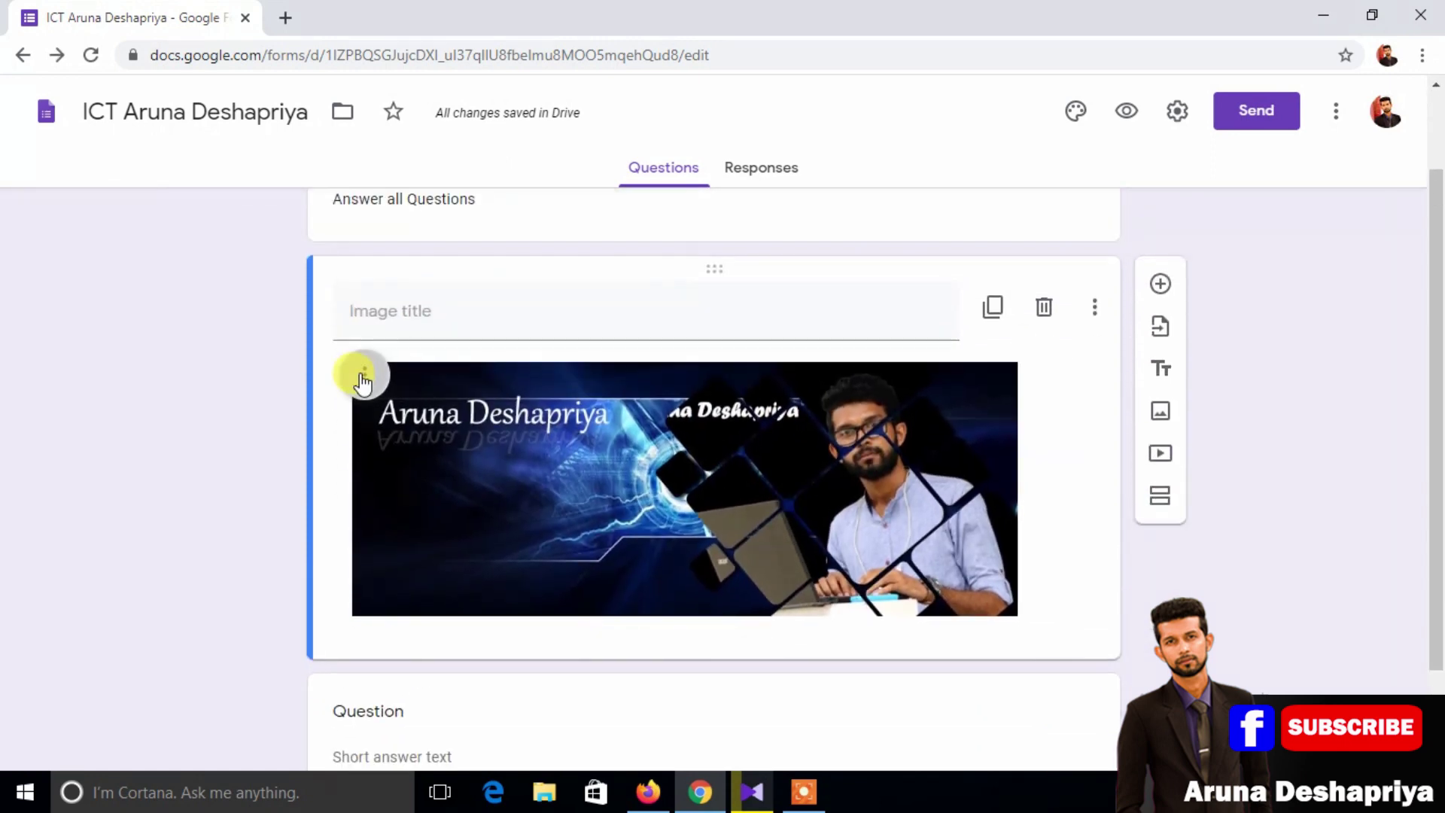
- Center-align the edt banner image on the form
click(363, 376)
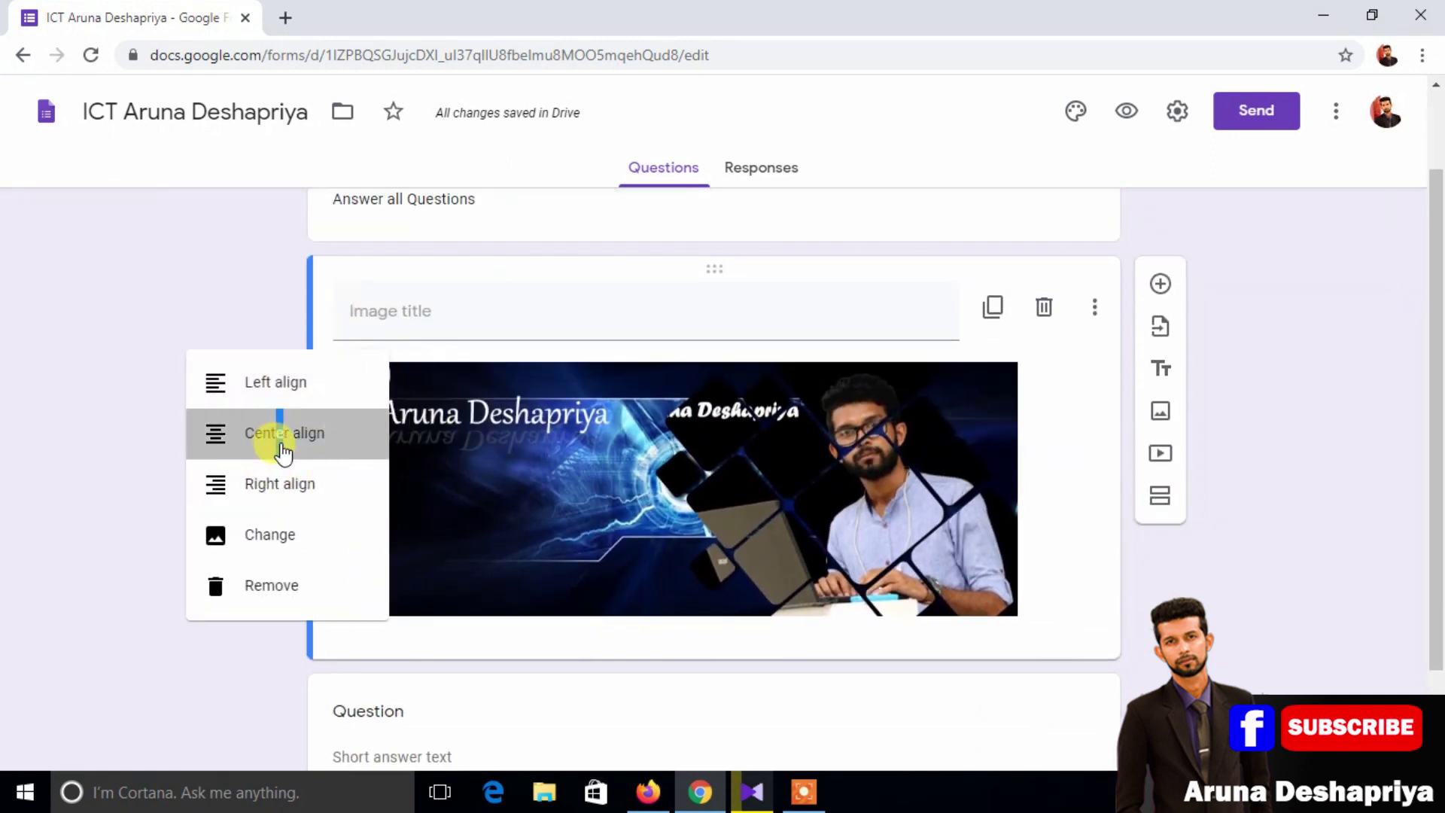
click(282, 445)
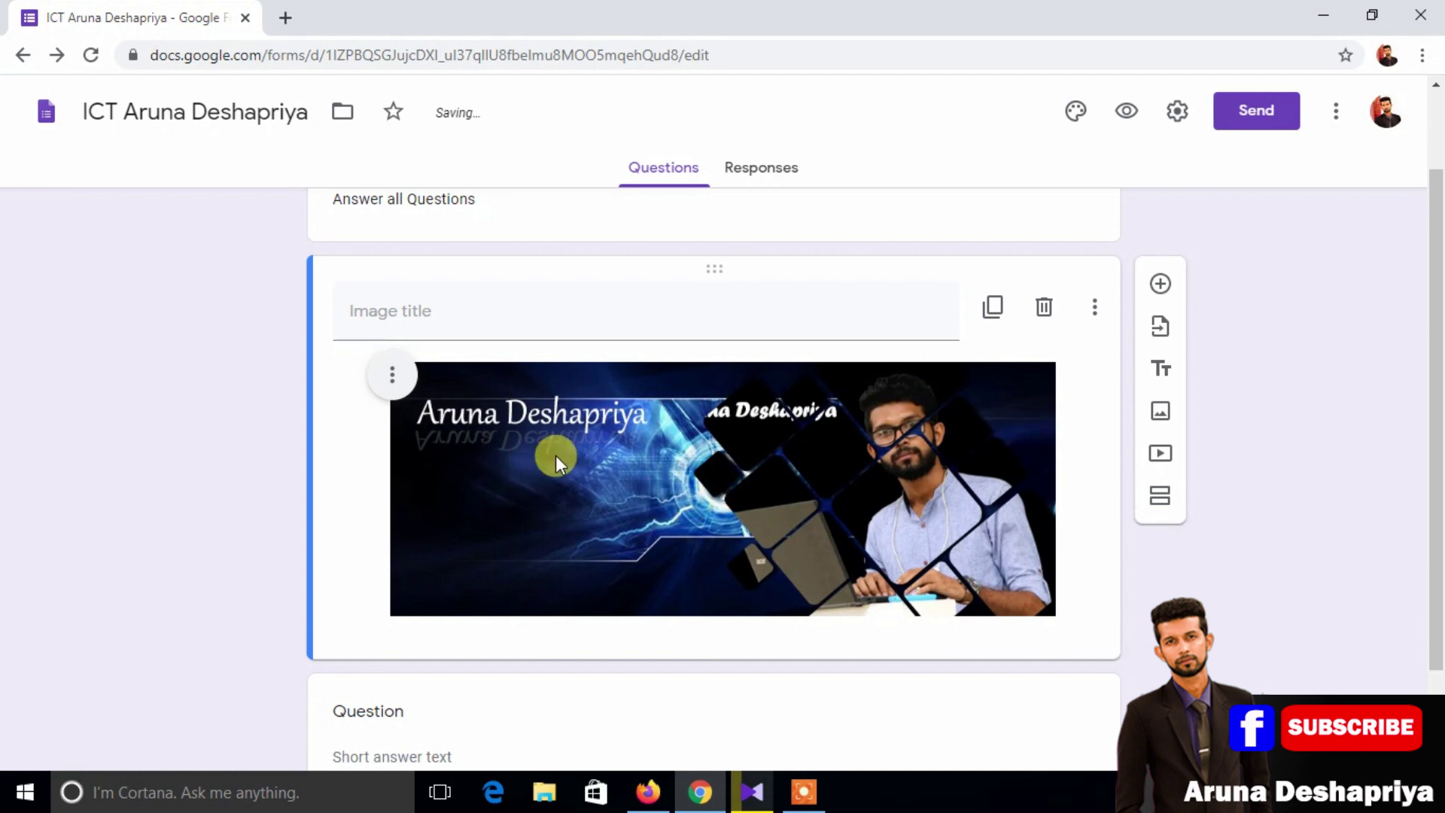
scroll(863, 482, down, 2)
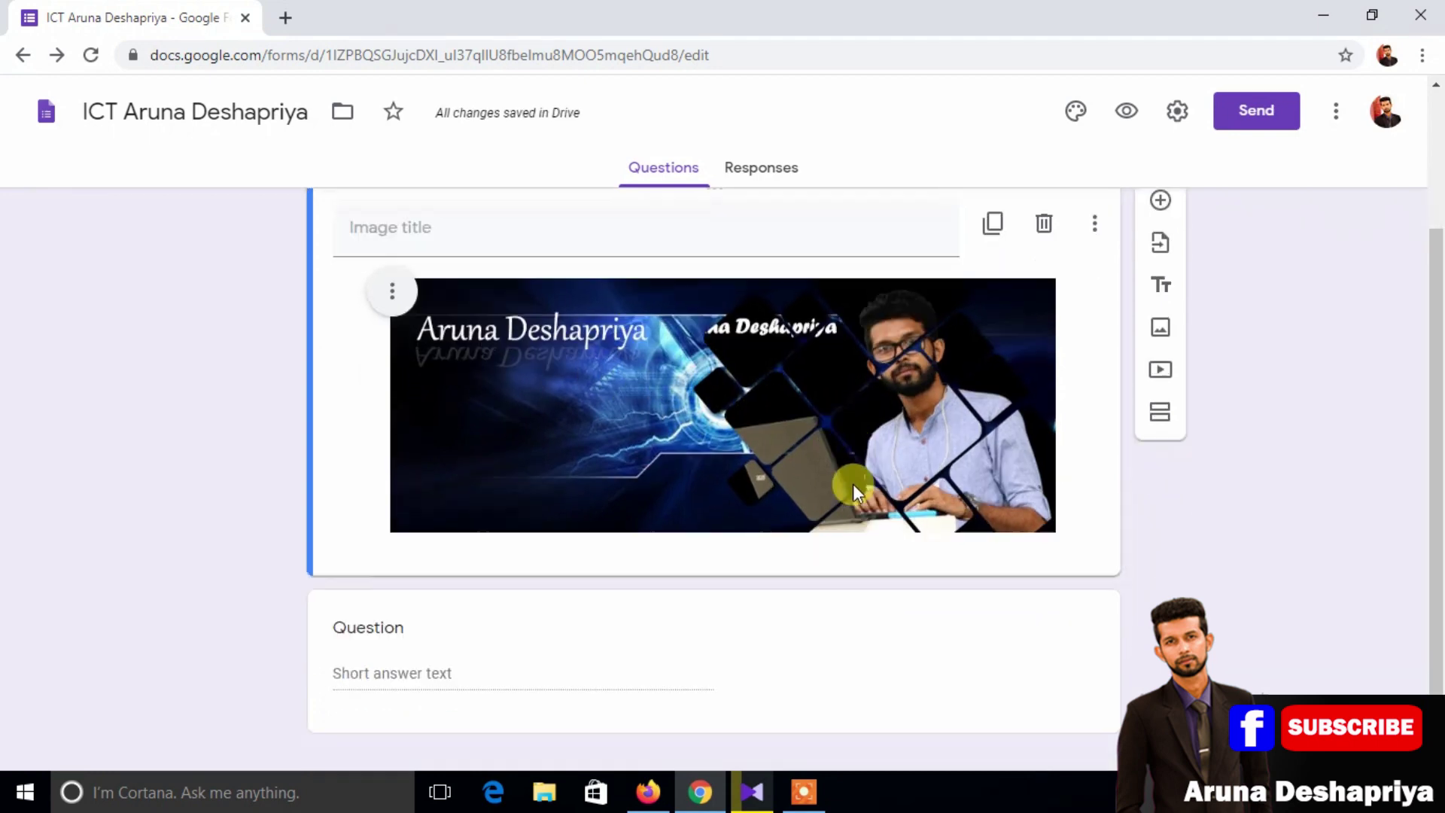
scroll(852, 477, up, 1)
scroll(849, 484, down, 1)
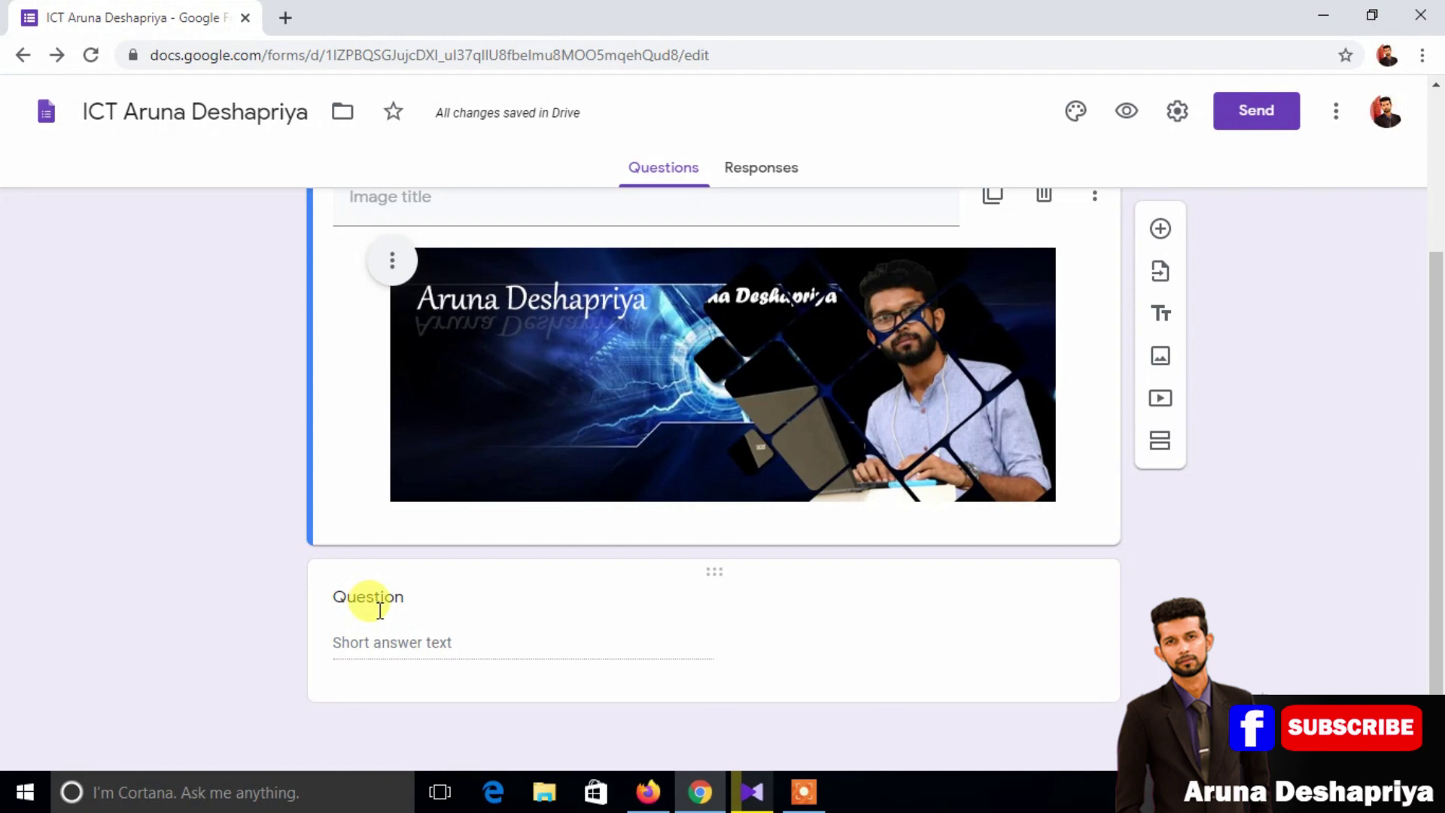
- Title the short-answer question below the banner 'Student Name'
click(365, 649)
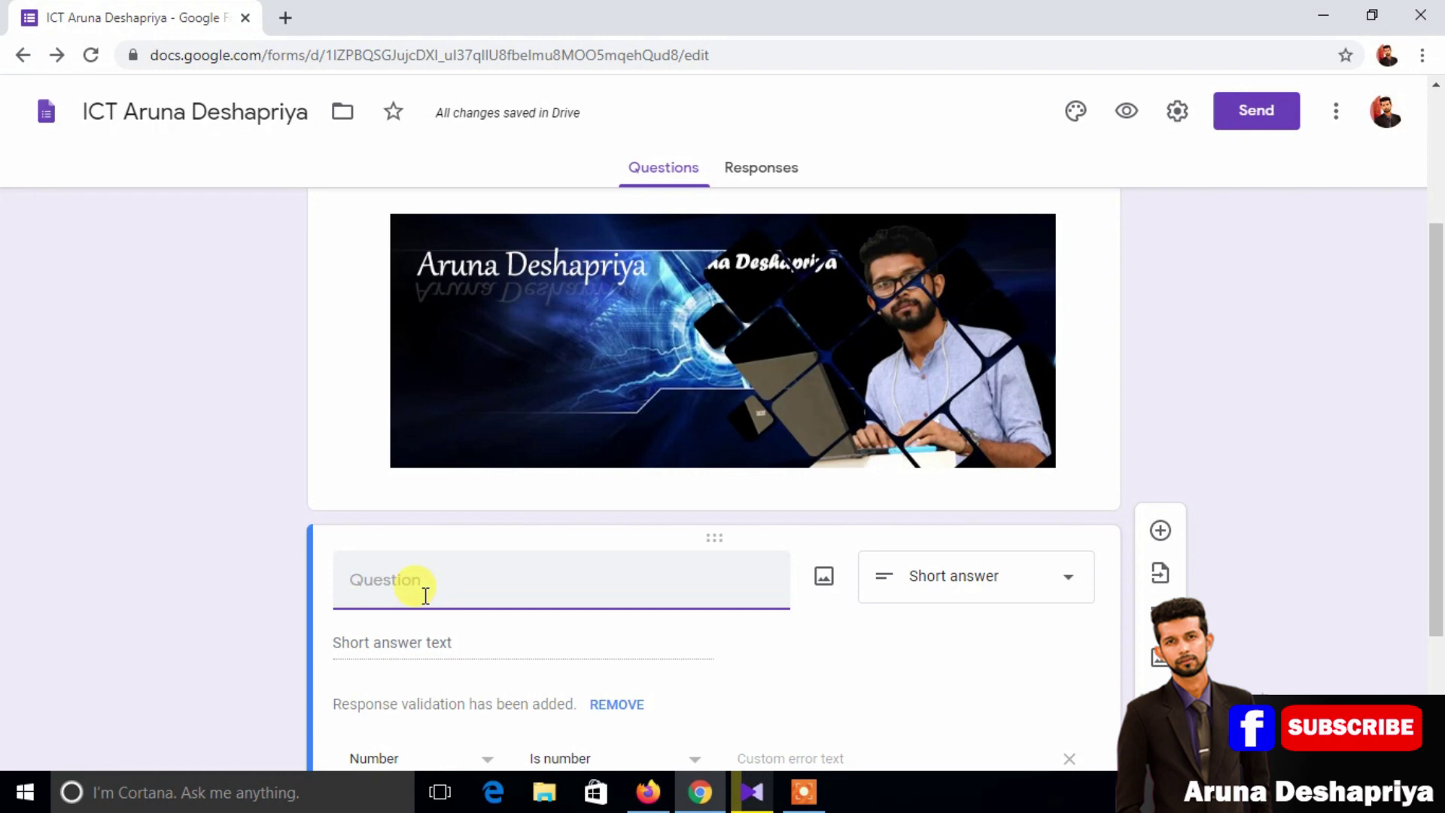
text(Student Name)
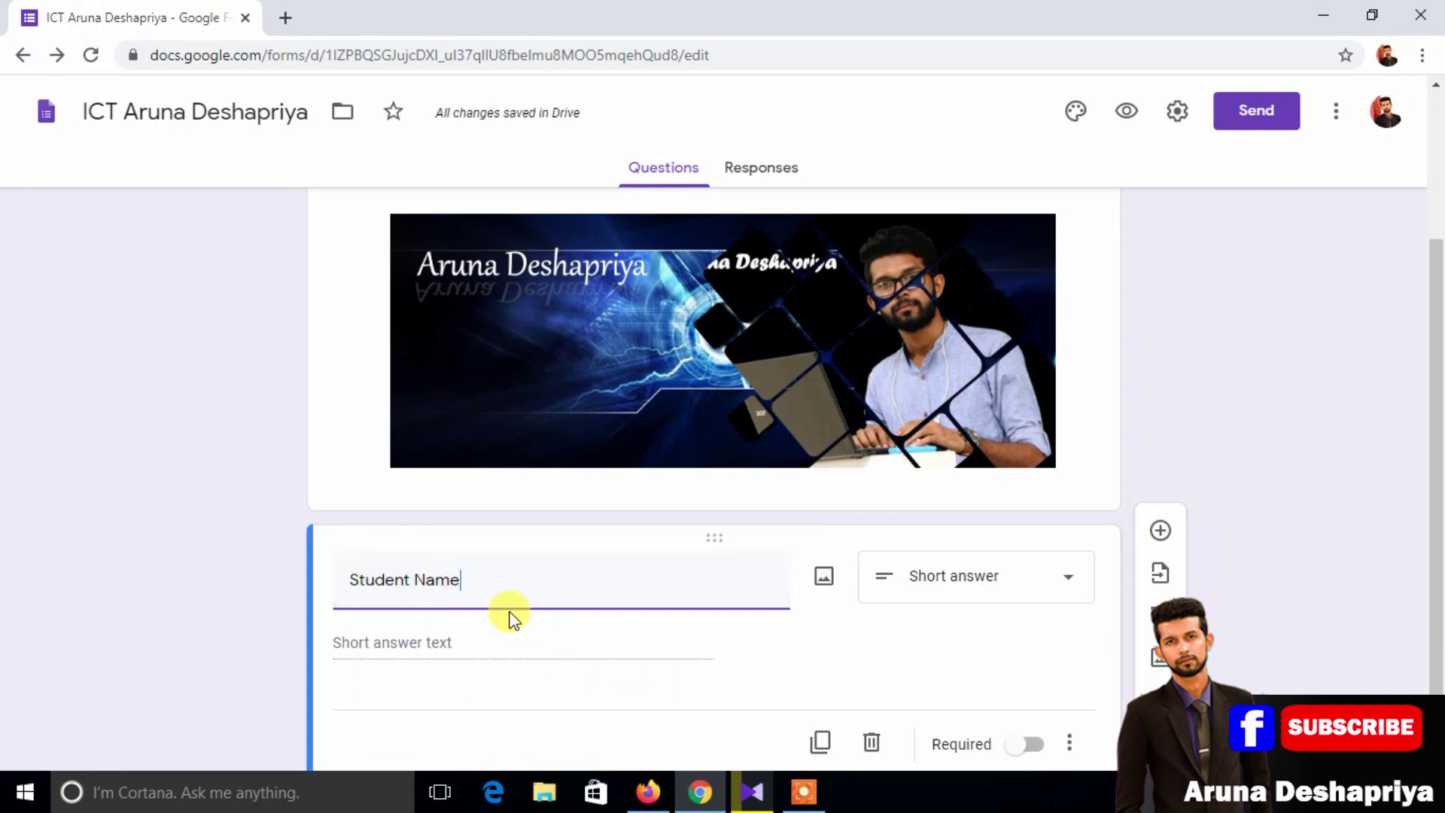
scroll(557, 614, down, 1)
click(1071, 503)
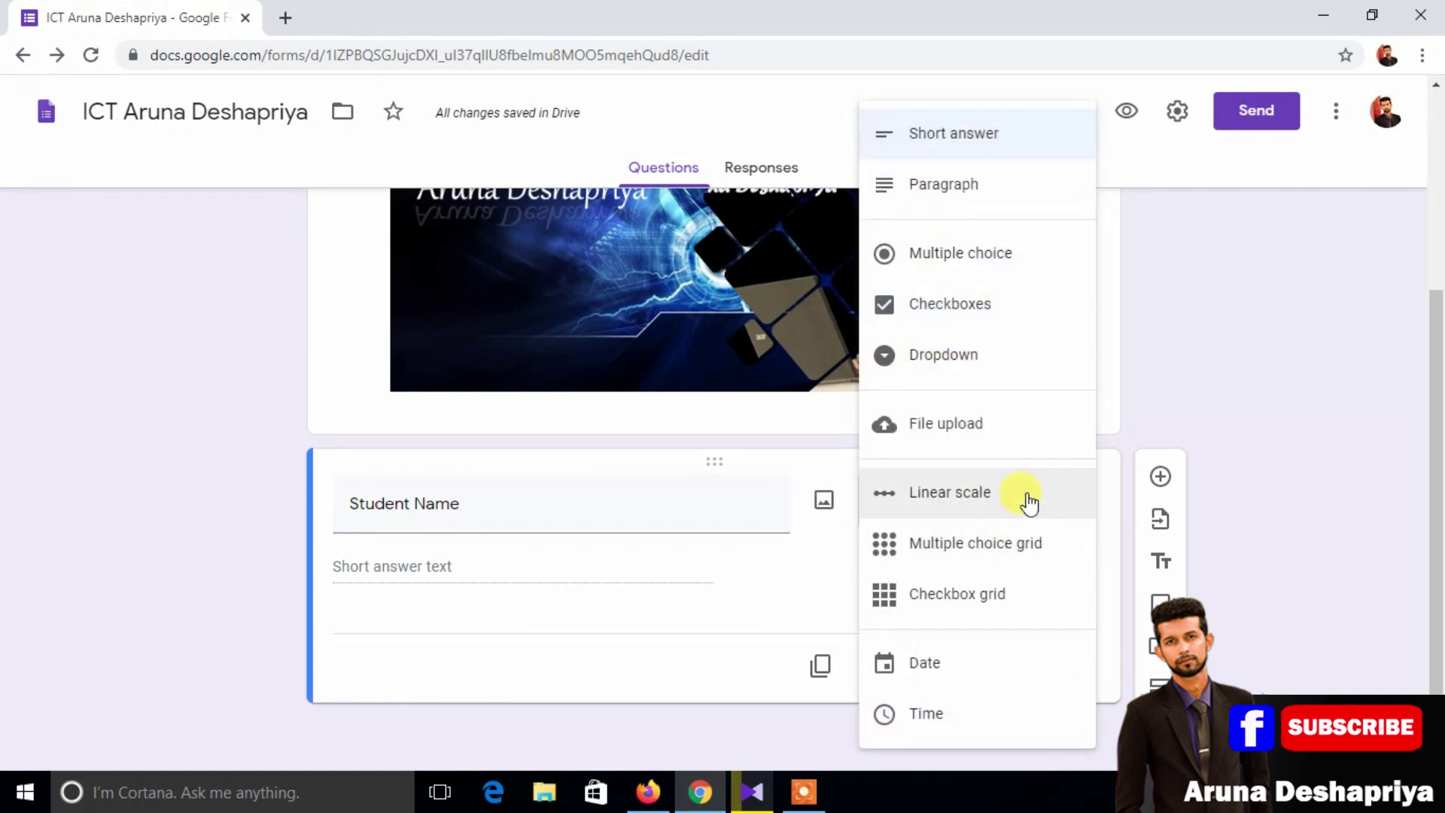
click(963, 147)
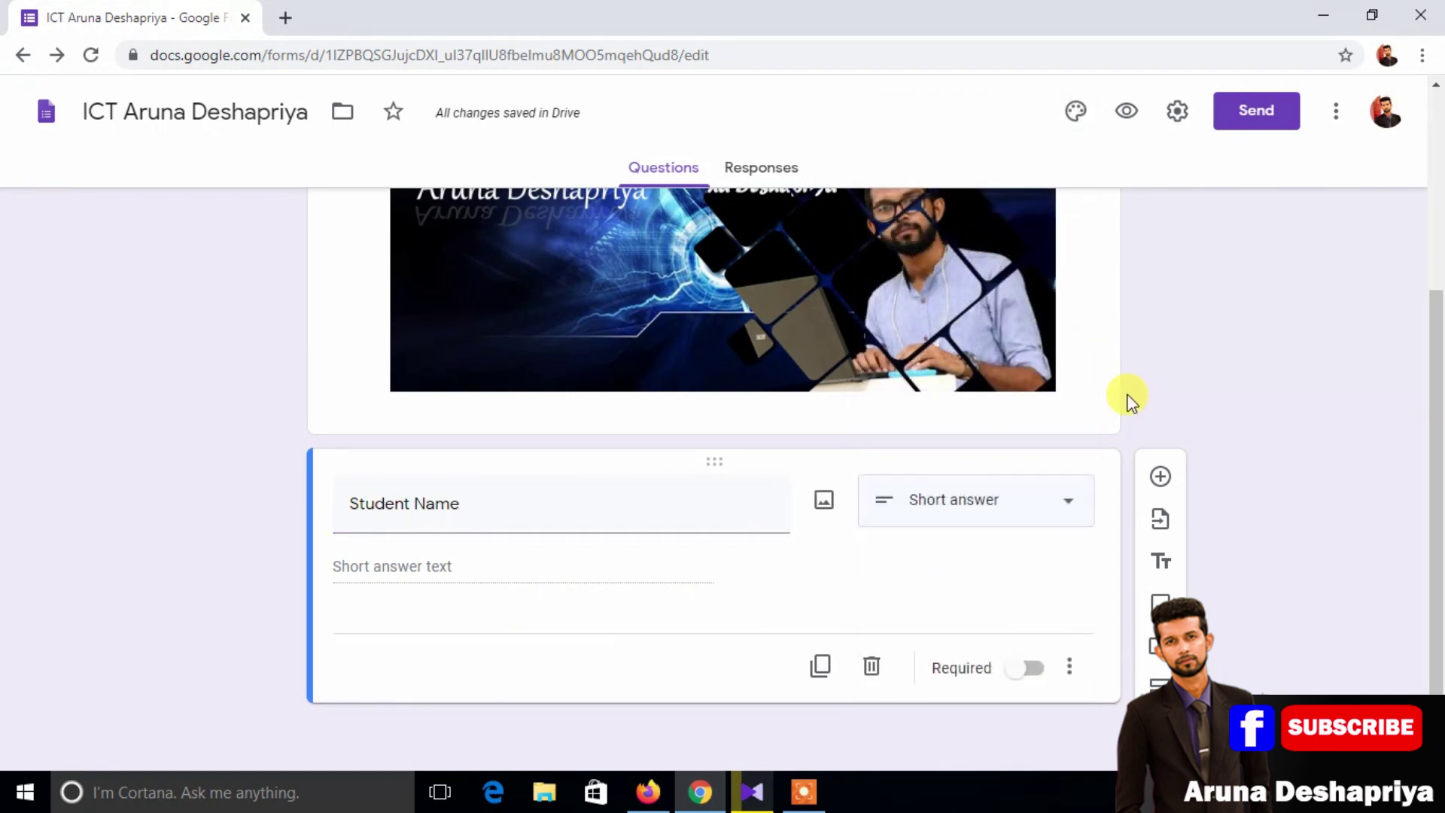
- Add a short-answer 'Email' question followed by a new blank question
click(1160, 480)
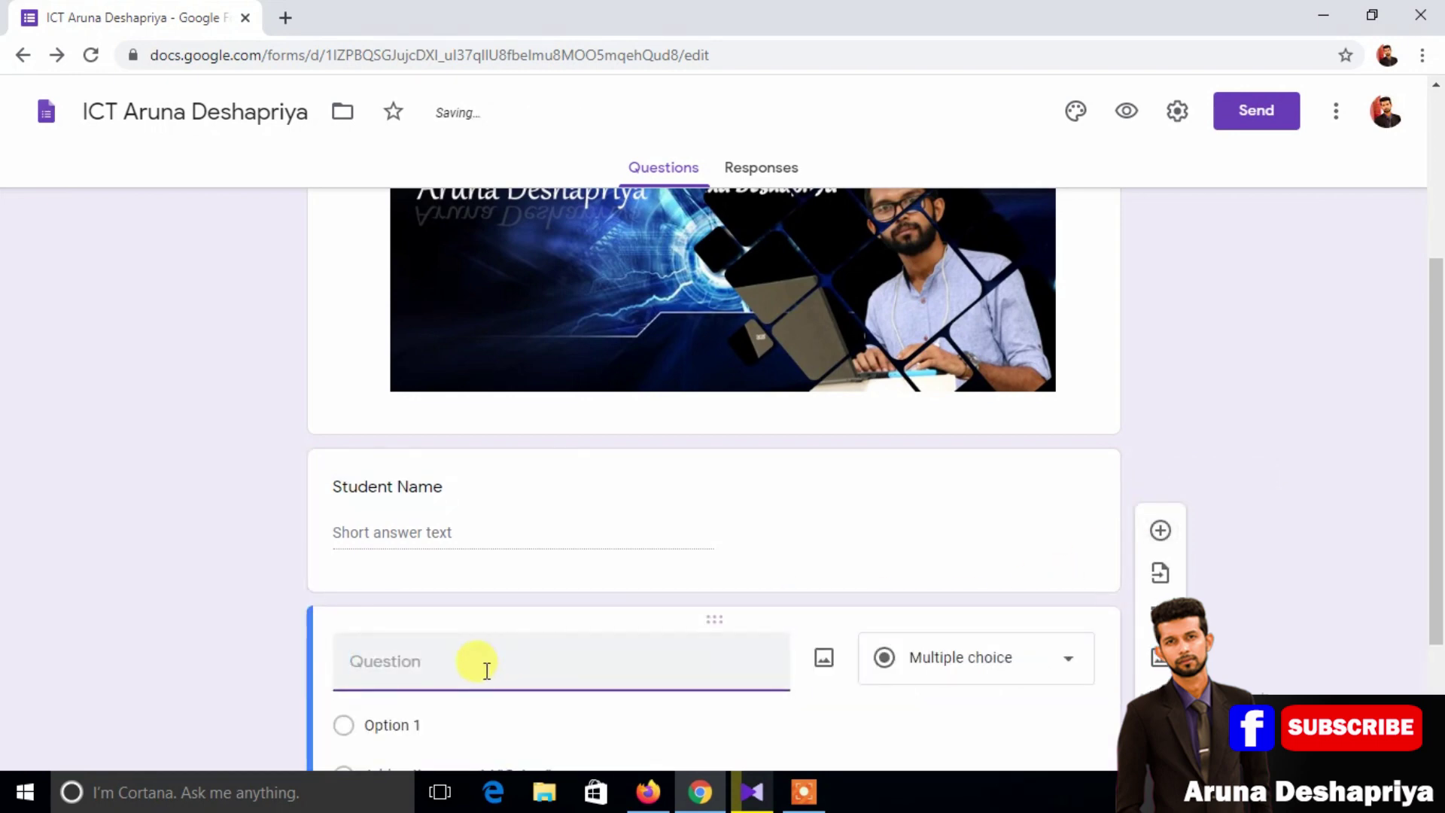
text(Email)
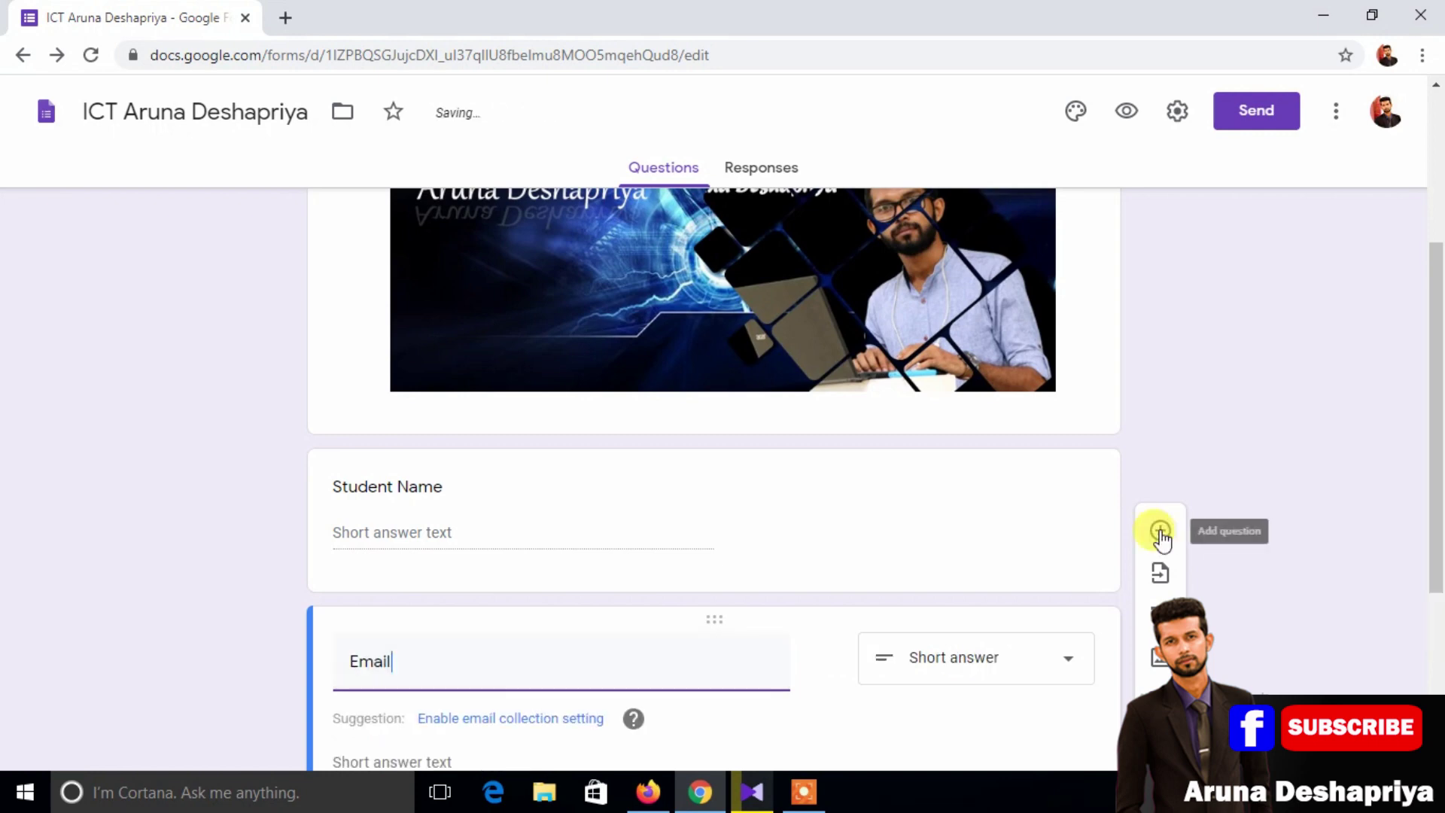
scroll(1159, 527, down, 2)
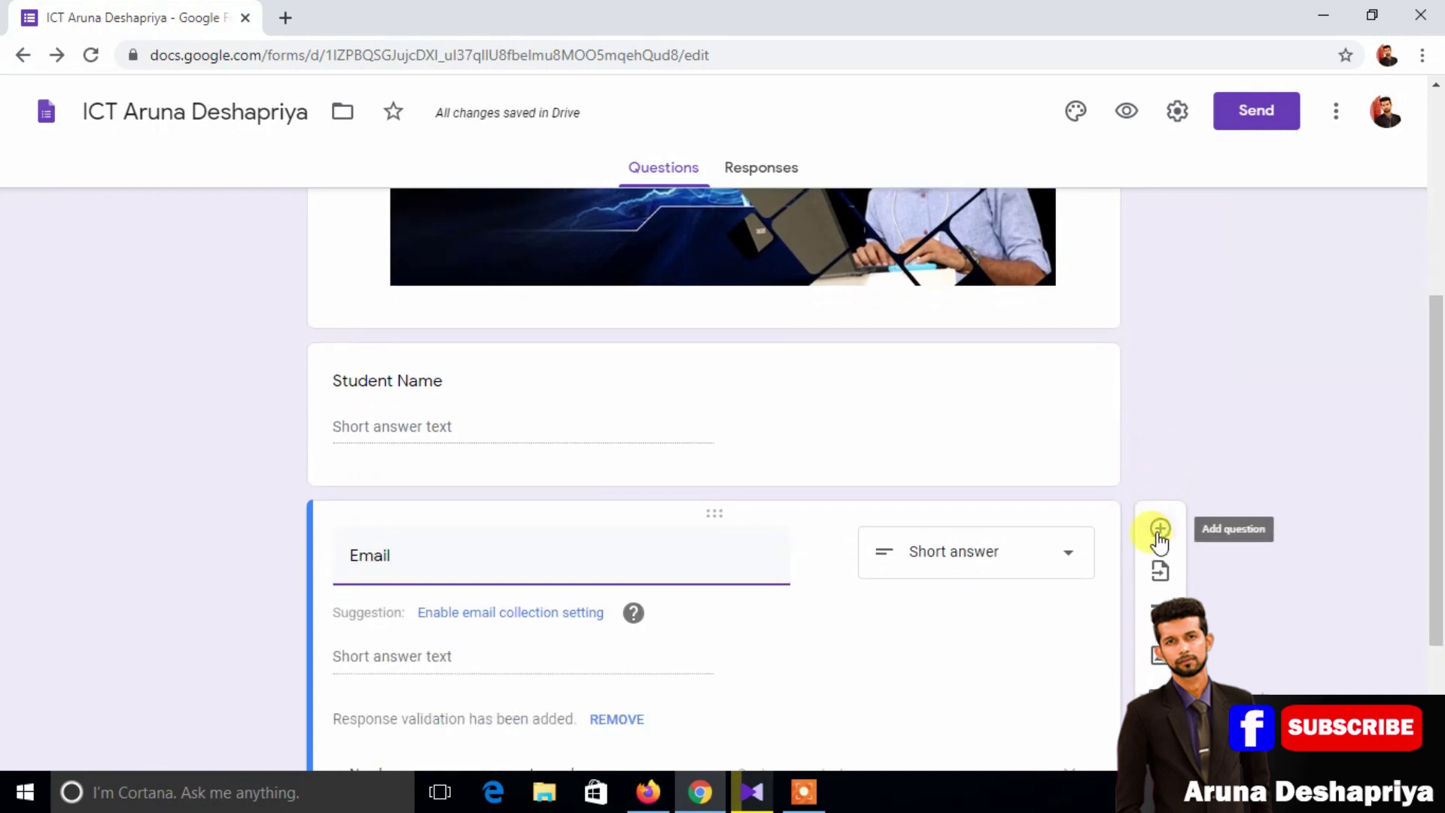
click(1159, 532)
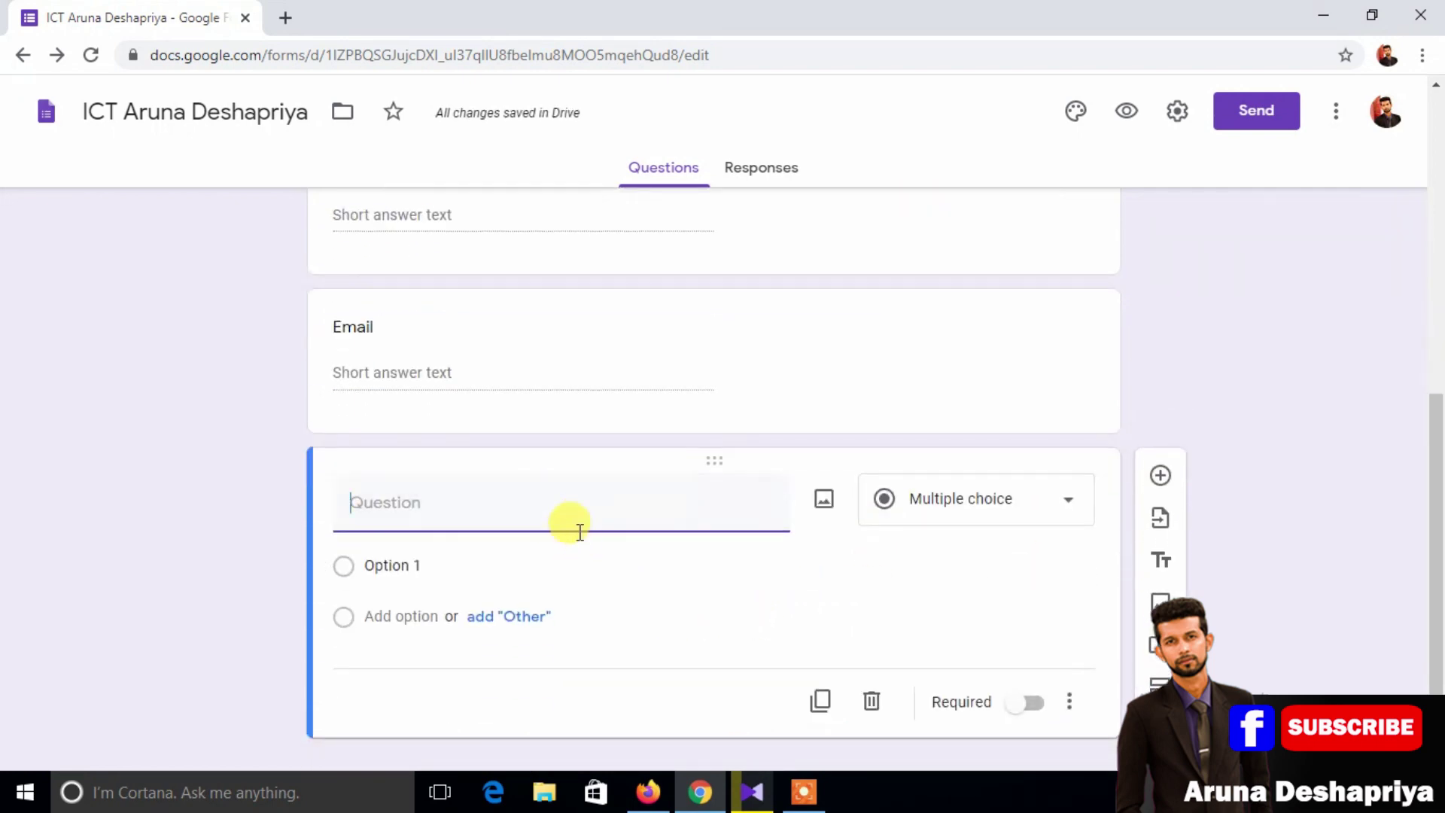
- Title the new multiple-choice question '01. What is Input Device'
scroll(583, 527, up, 5)
scroll(592, 453, up, 3)
scroll(654, 435, down, 8)
click(449, 490)
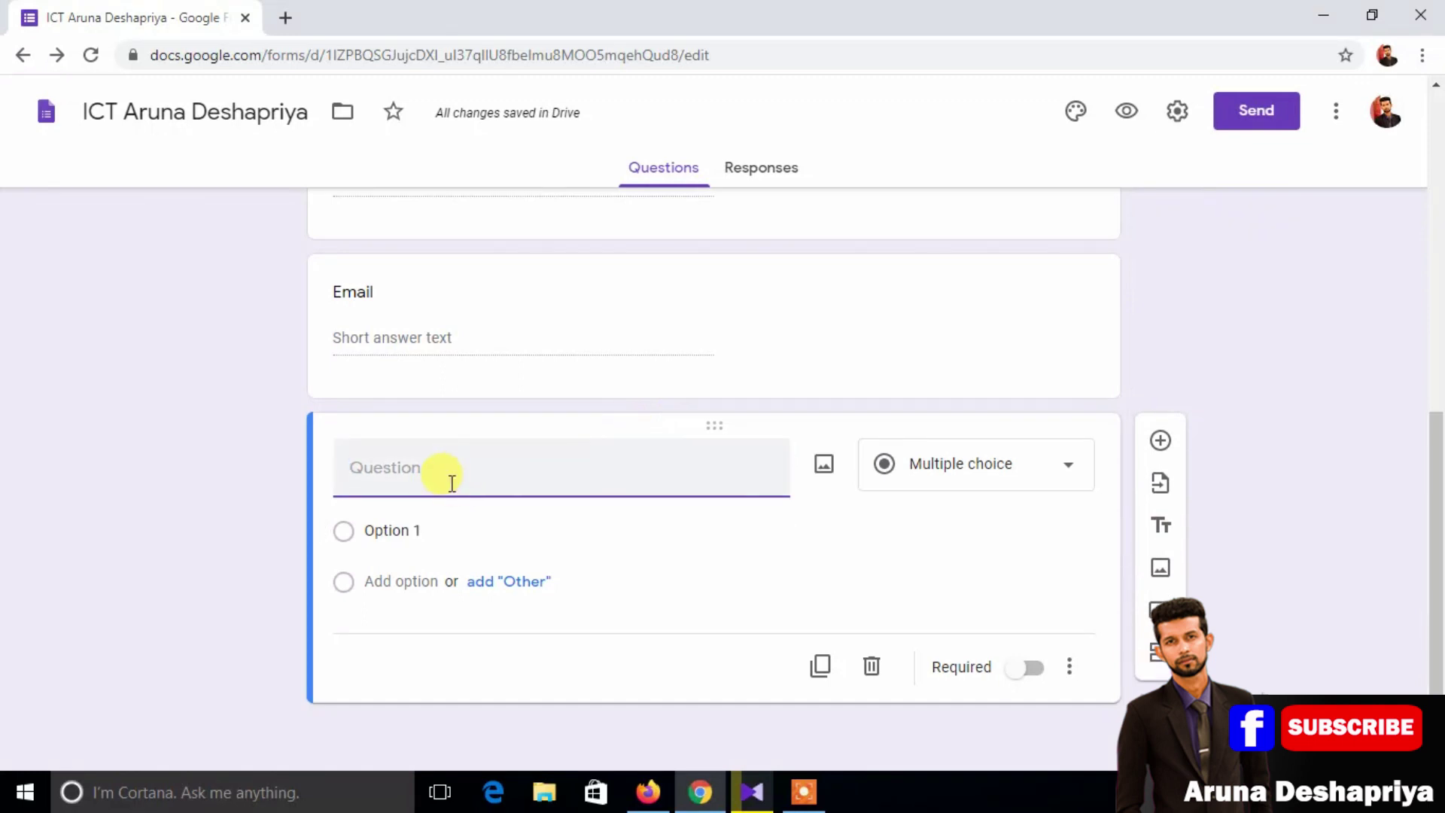
text(01. What is Input Device)
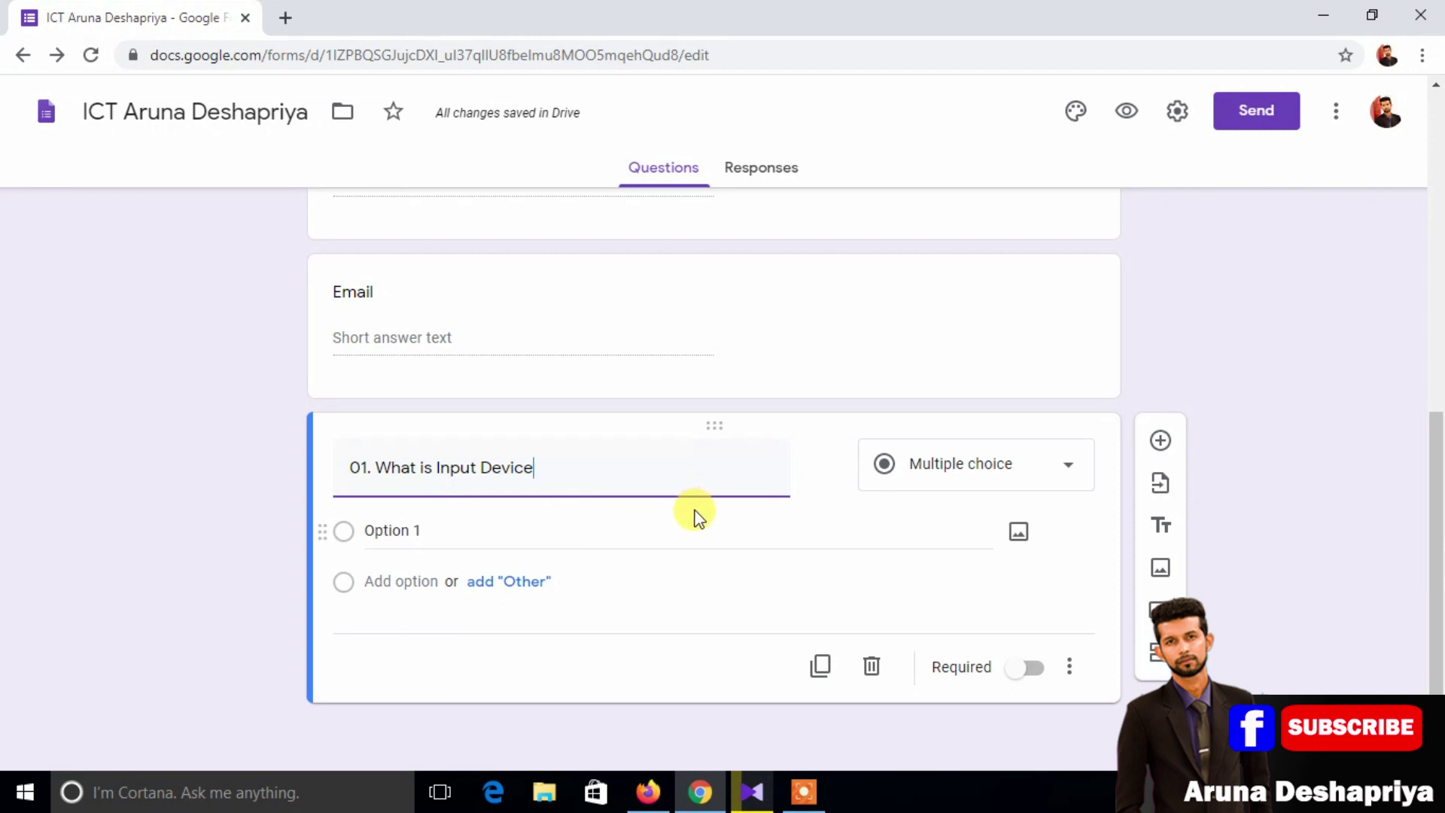
click(1070, 472)
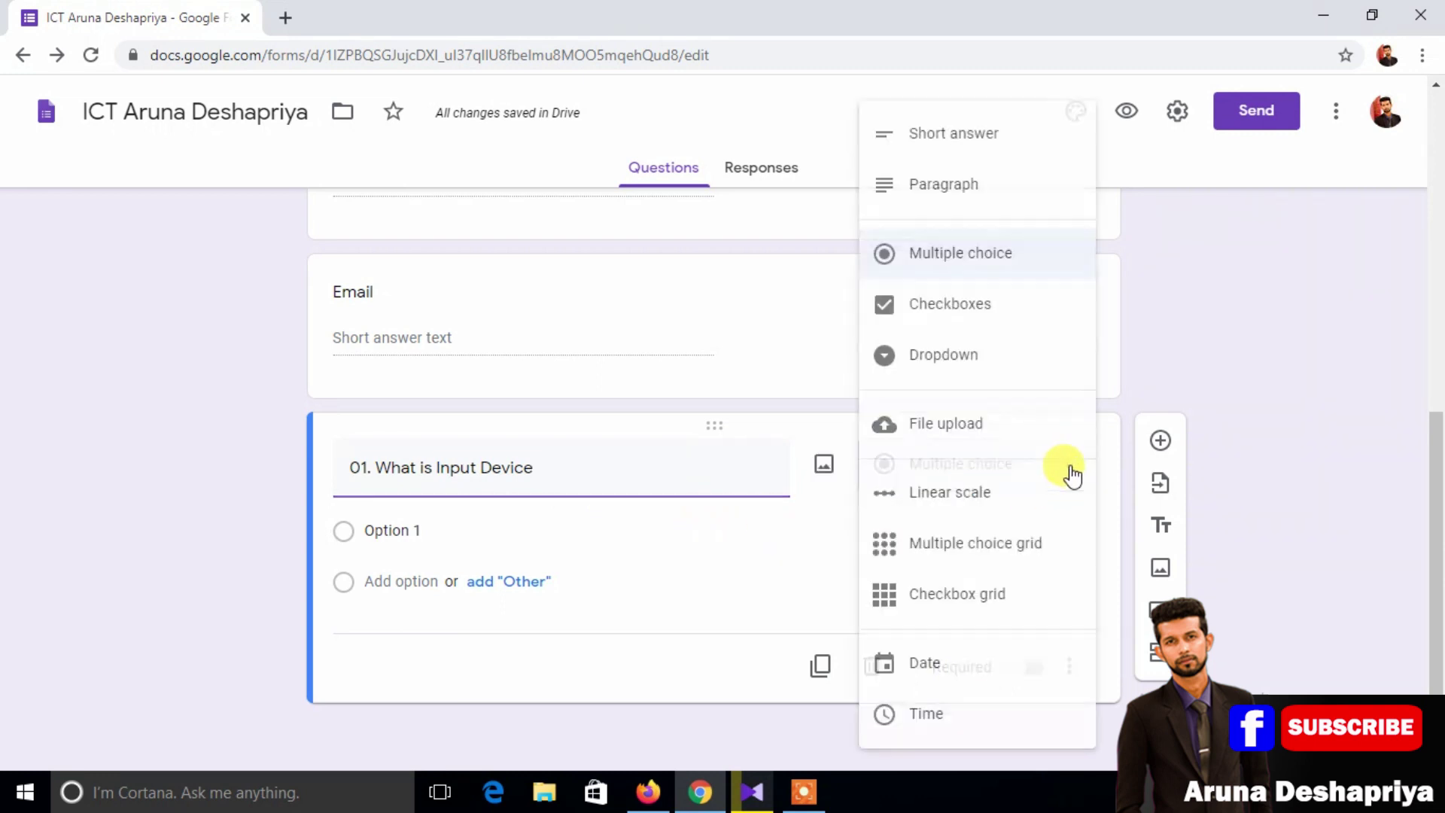
click(1004, 260)
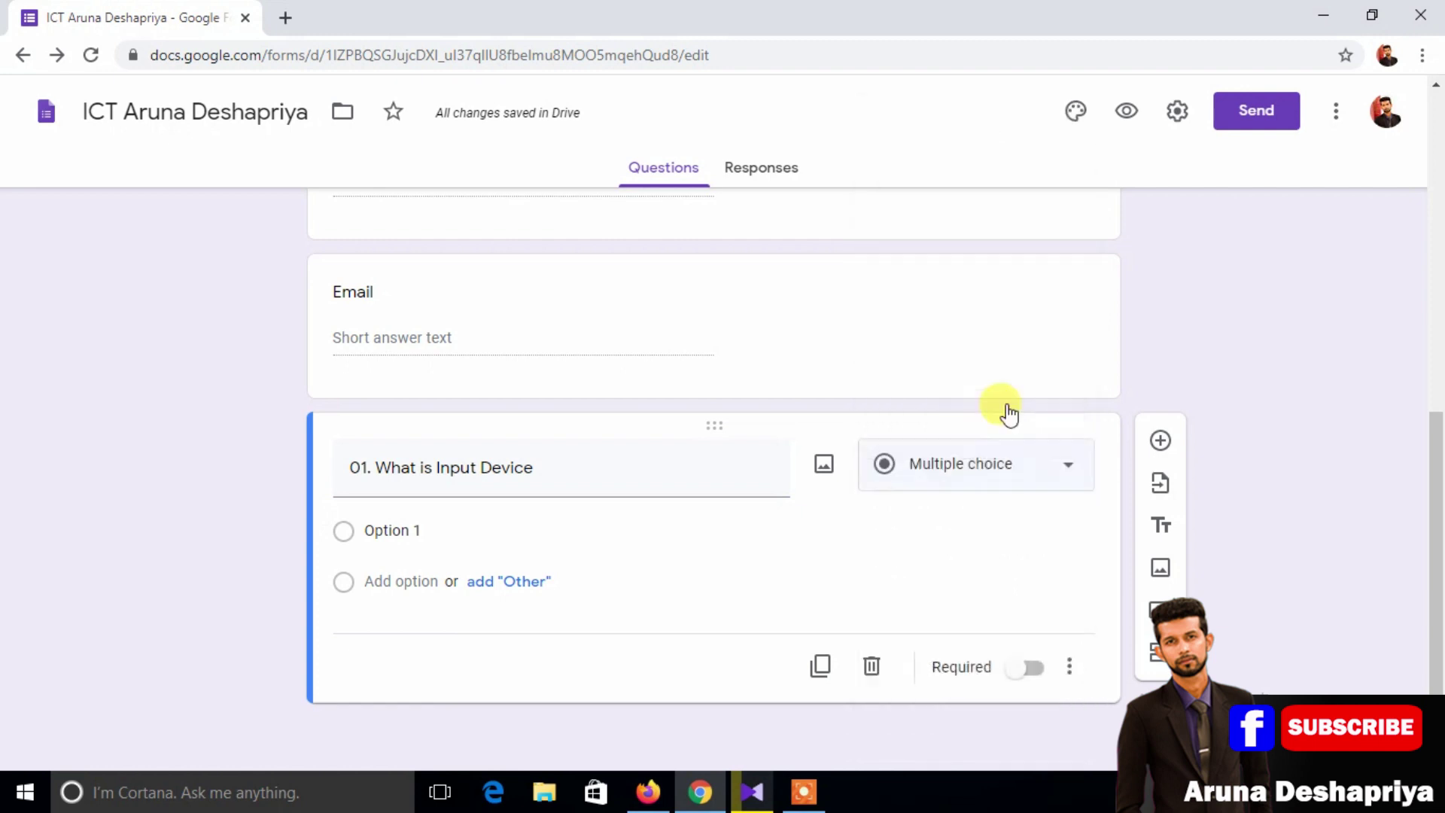
- Fill in the answer options Monitor, Printer, Speaker and Mouse
click(408, 535)
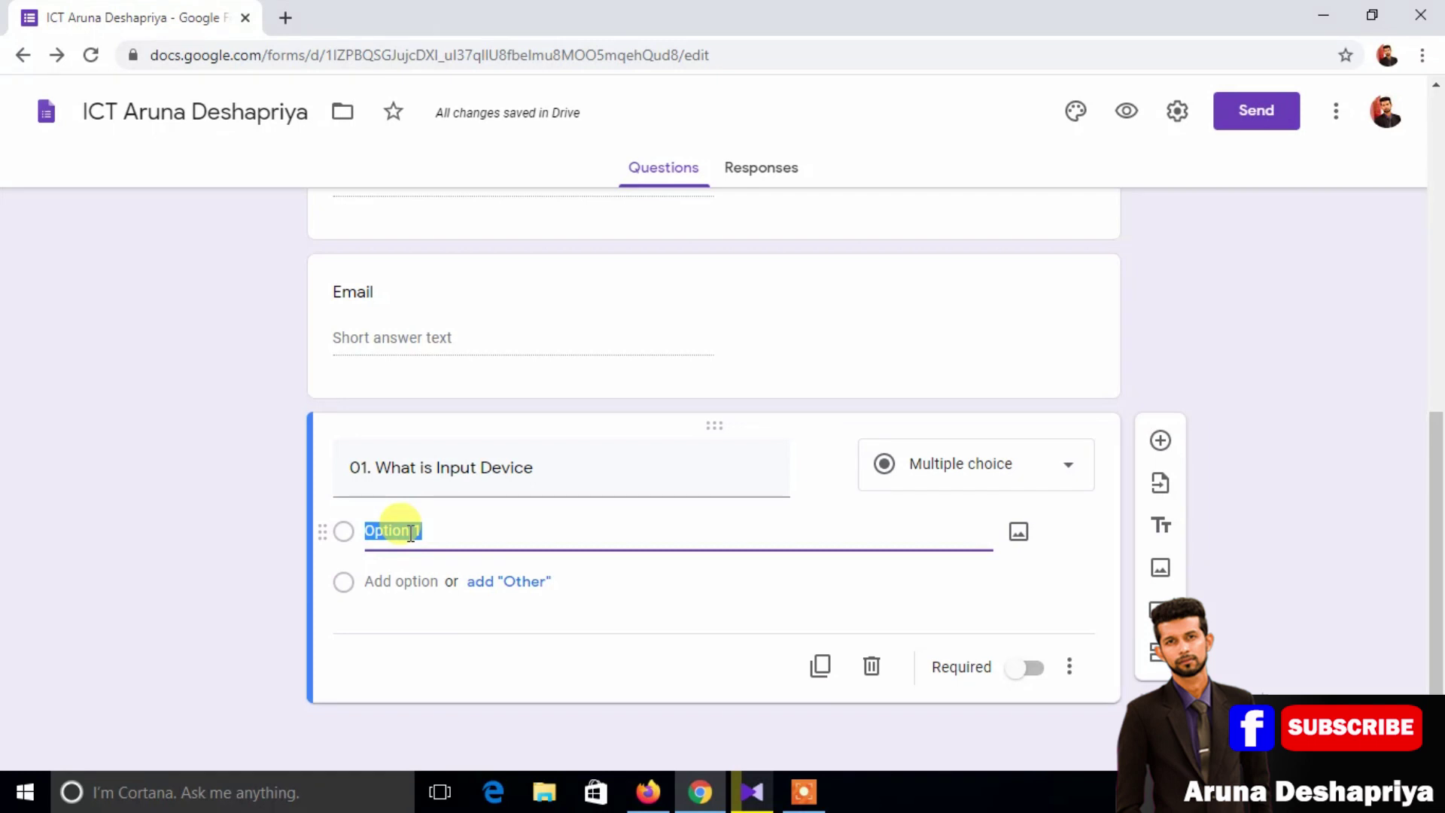
text(Monitor)
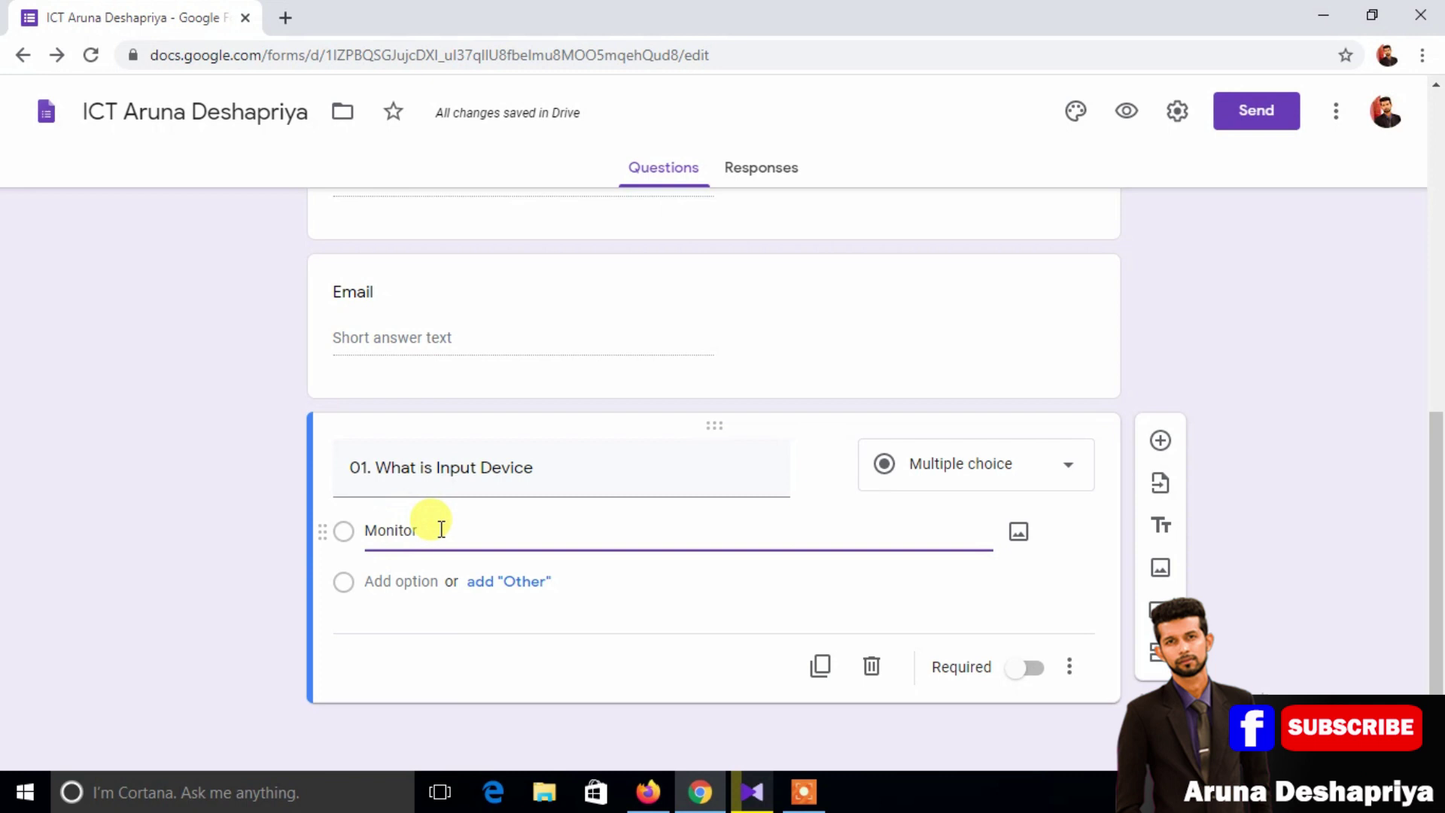
key(Return)
text(Printer Speaker Mouse)
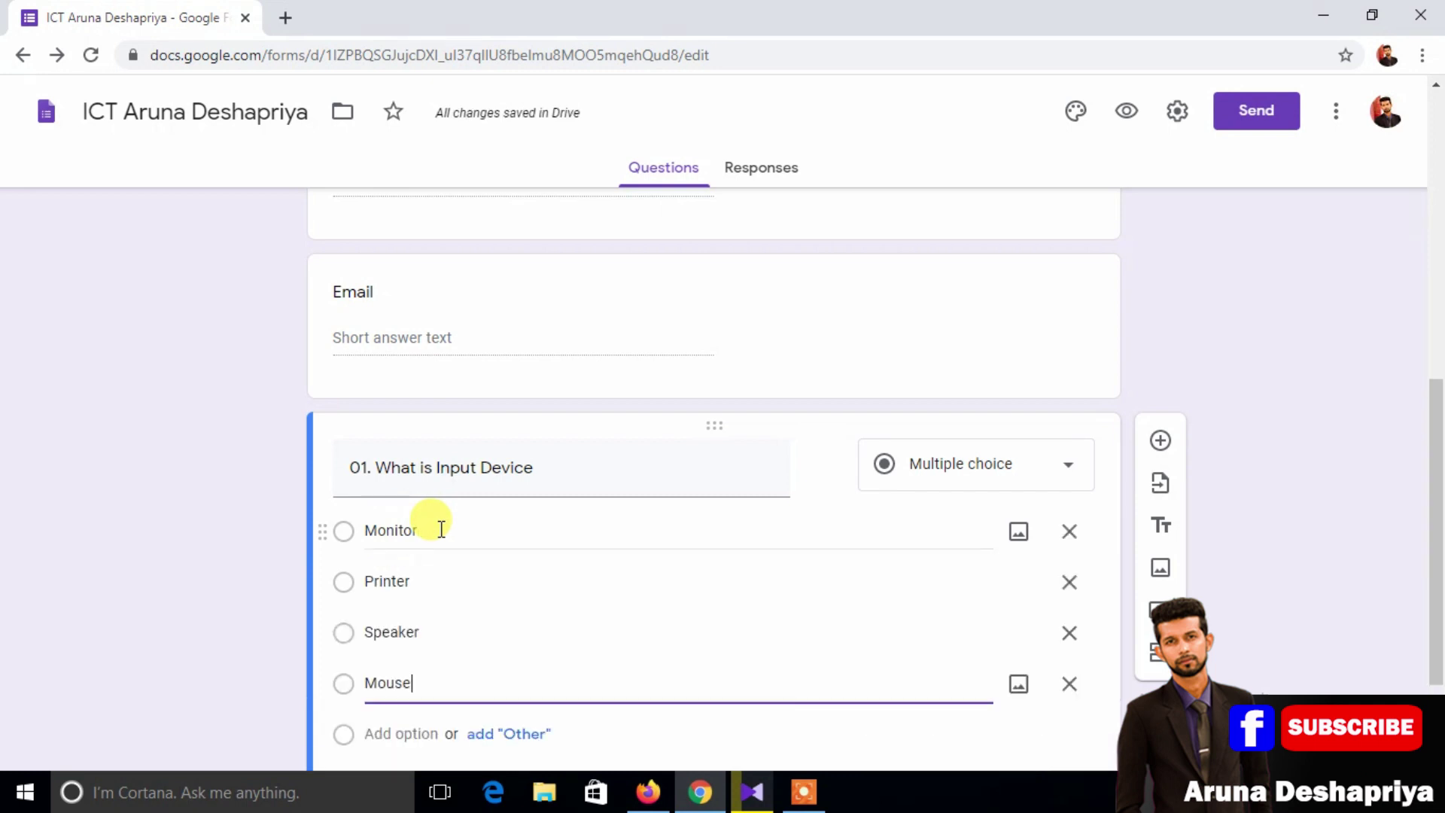
scroll(500, 519, down, 2)
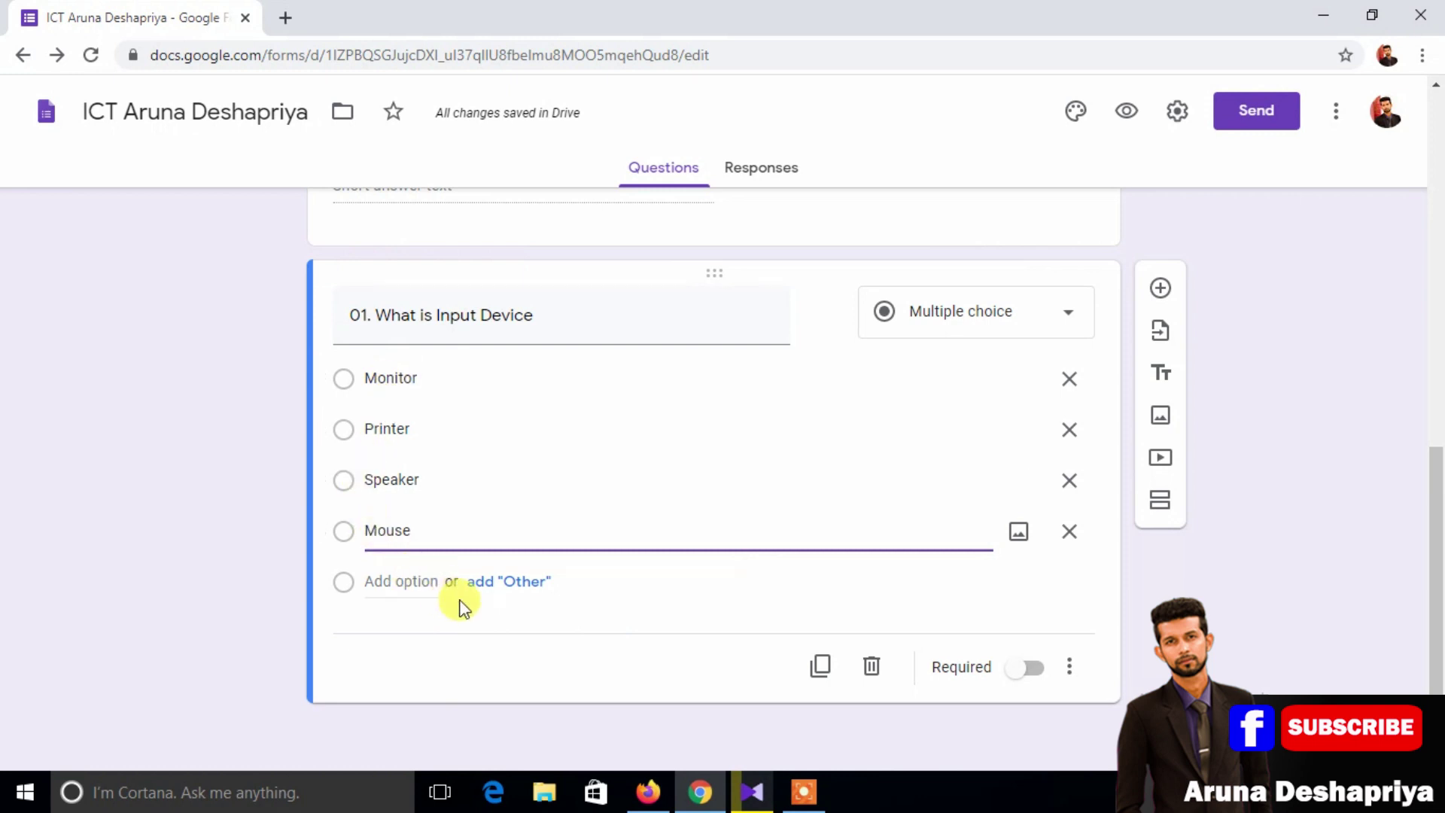
- Turn on 'Make this a quiz' in the Quizzes settings and save
click(1177, 114)
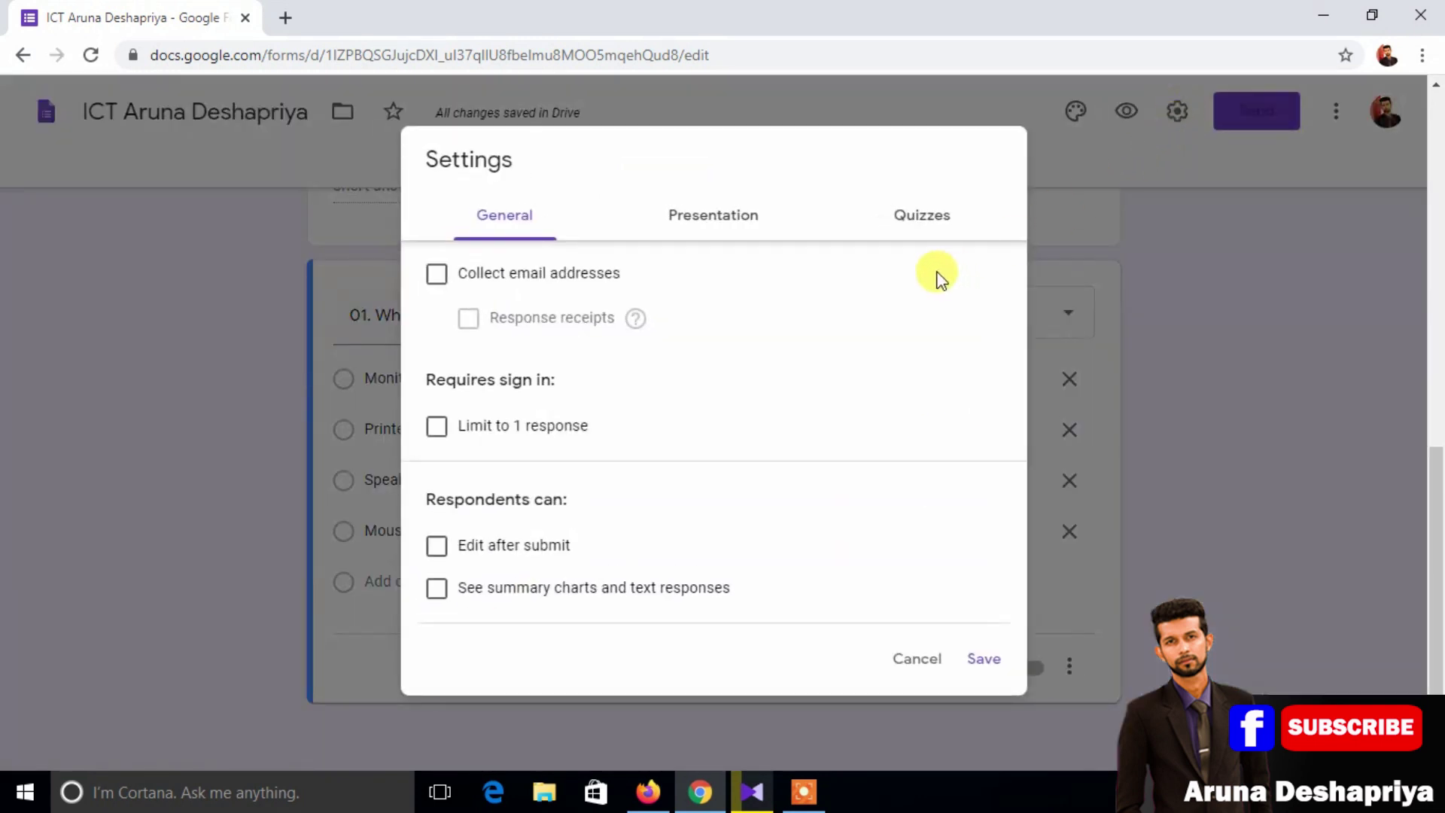
click(928, 221)
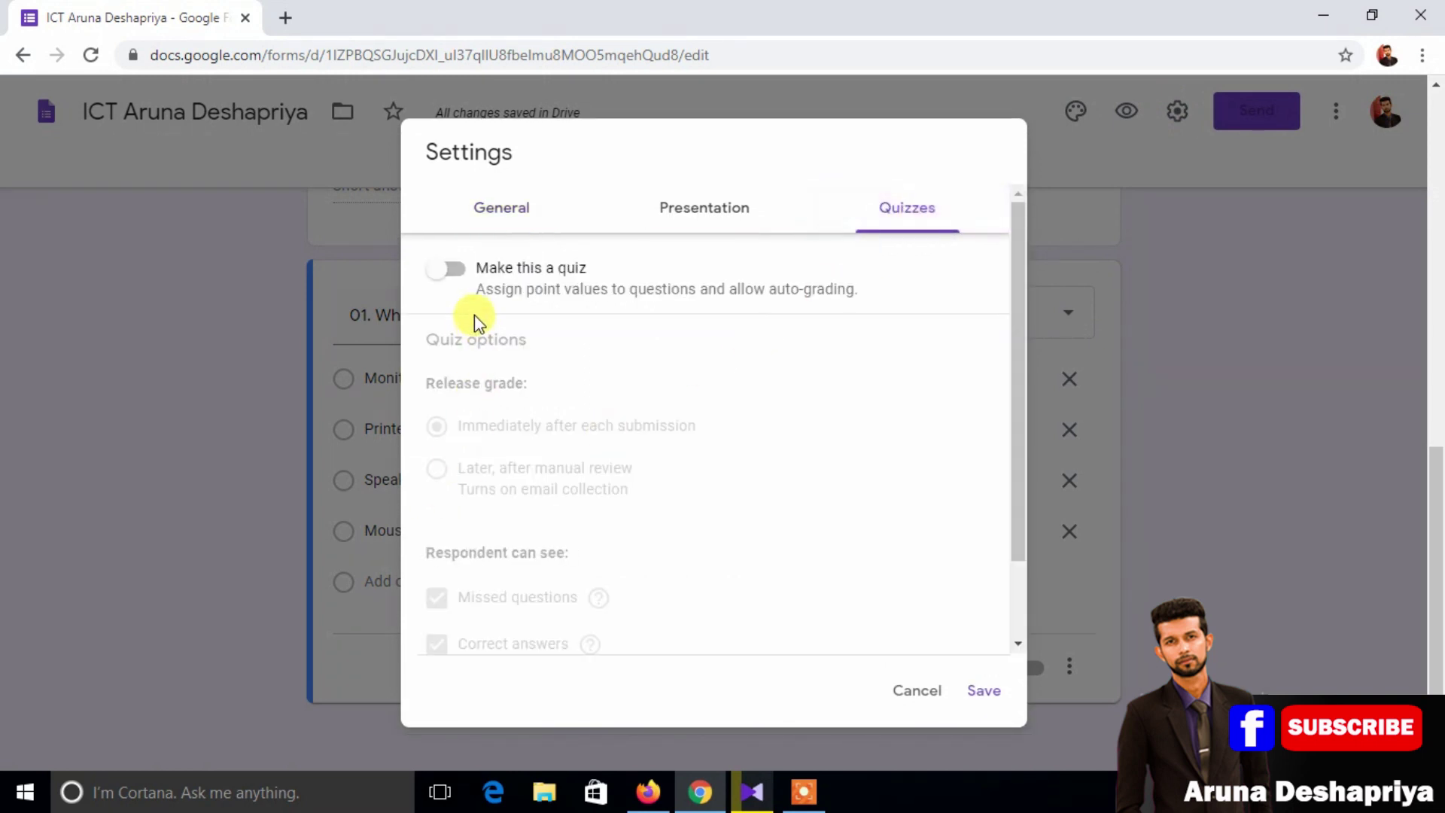
click(461, 275)
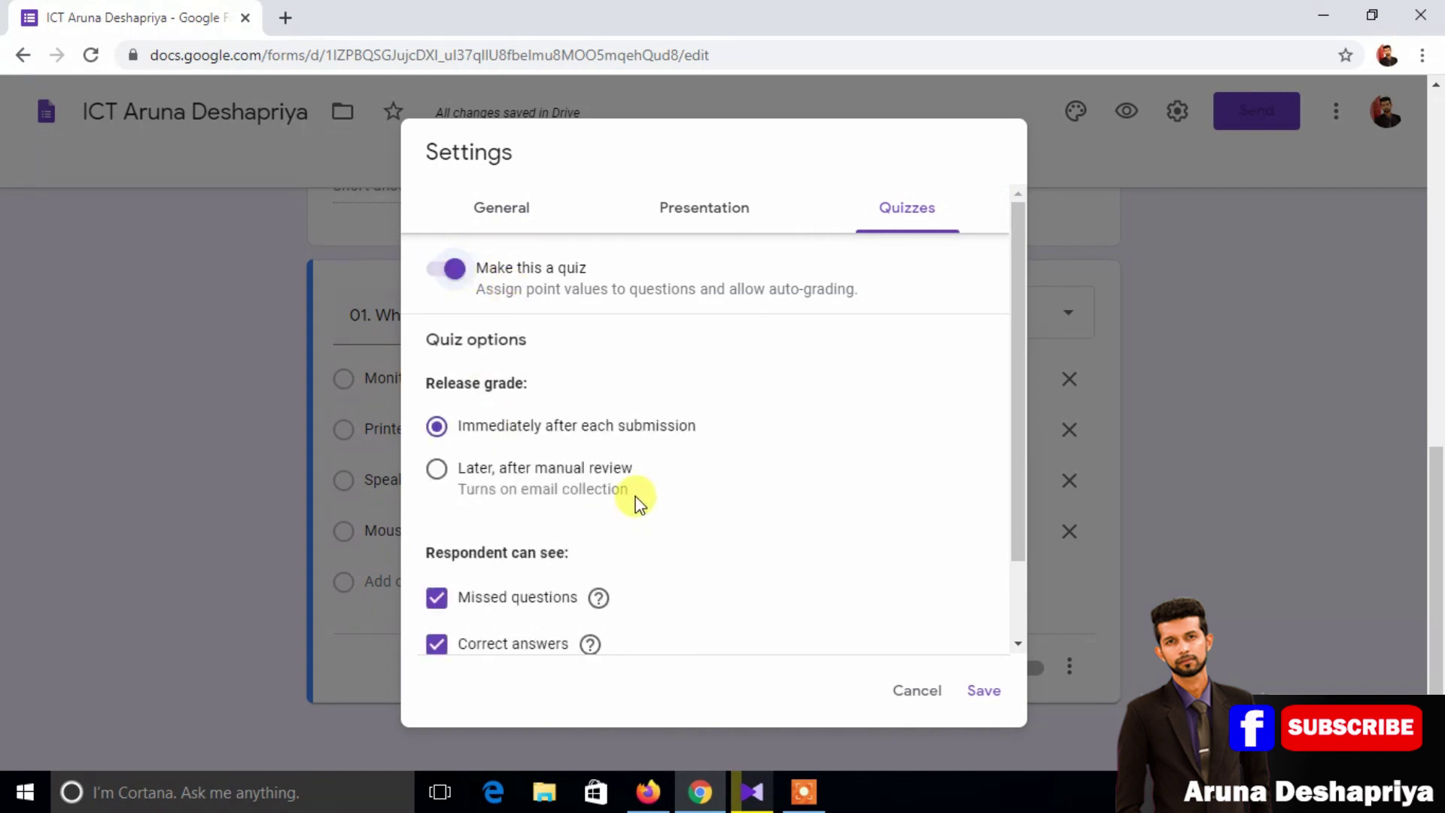
scroll(638, 500, down, 1)
scroll(635, 502, down, 1)
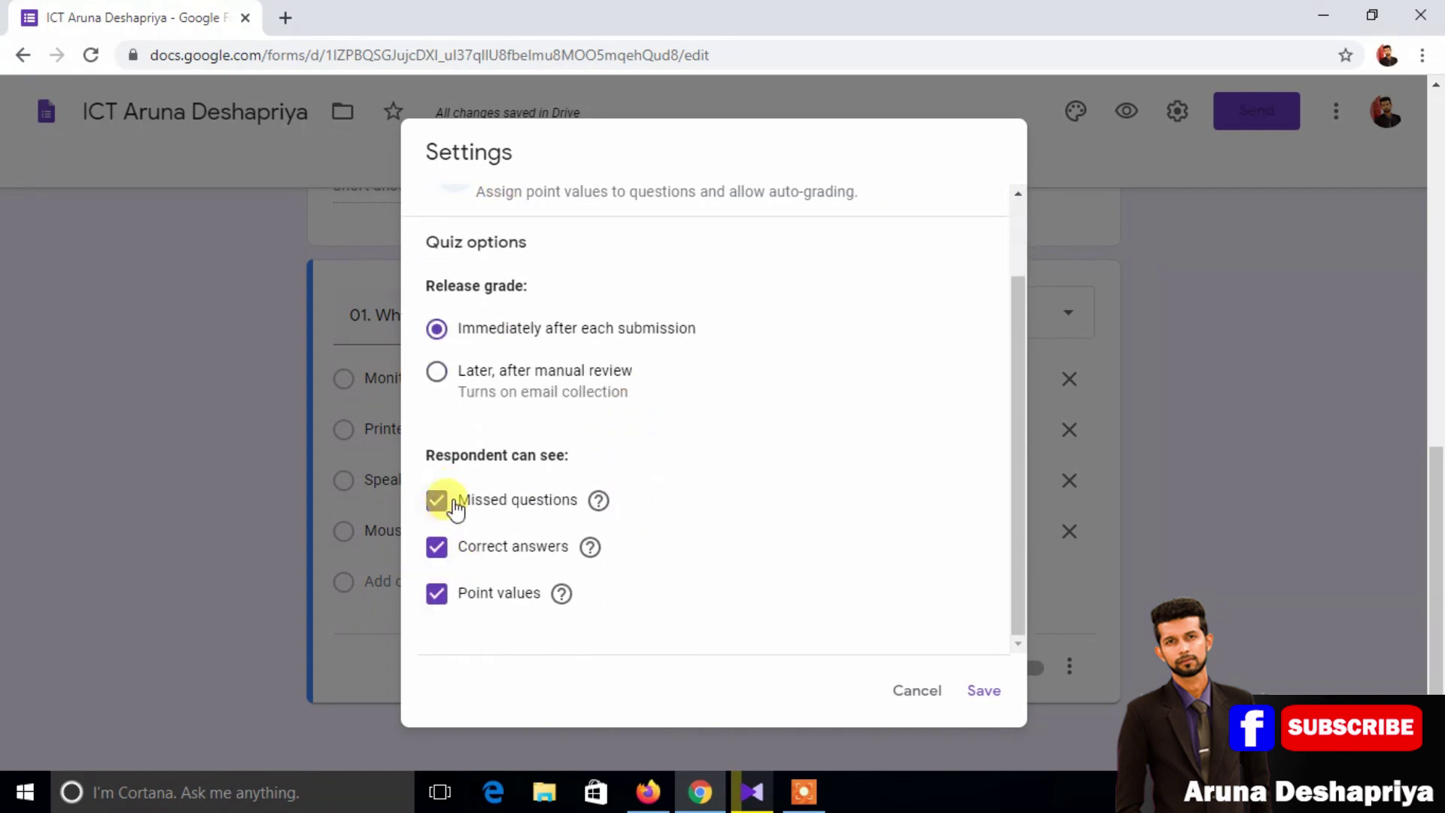
click(985, 696)
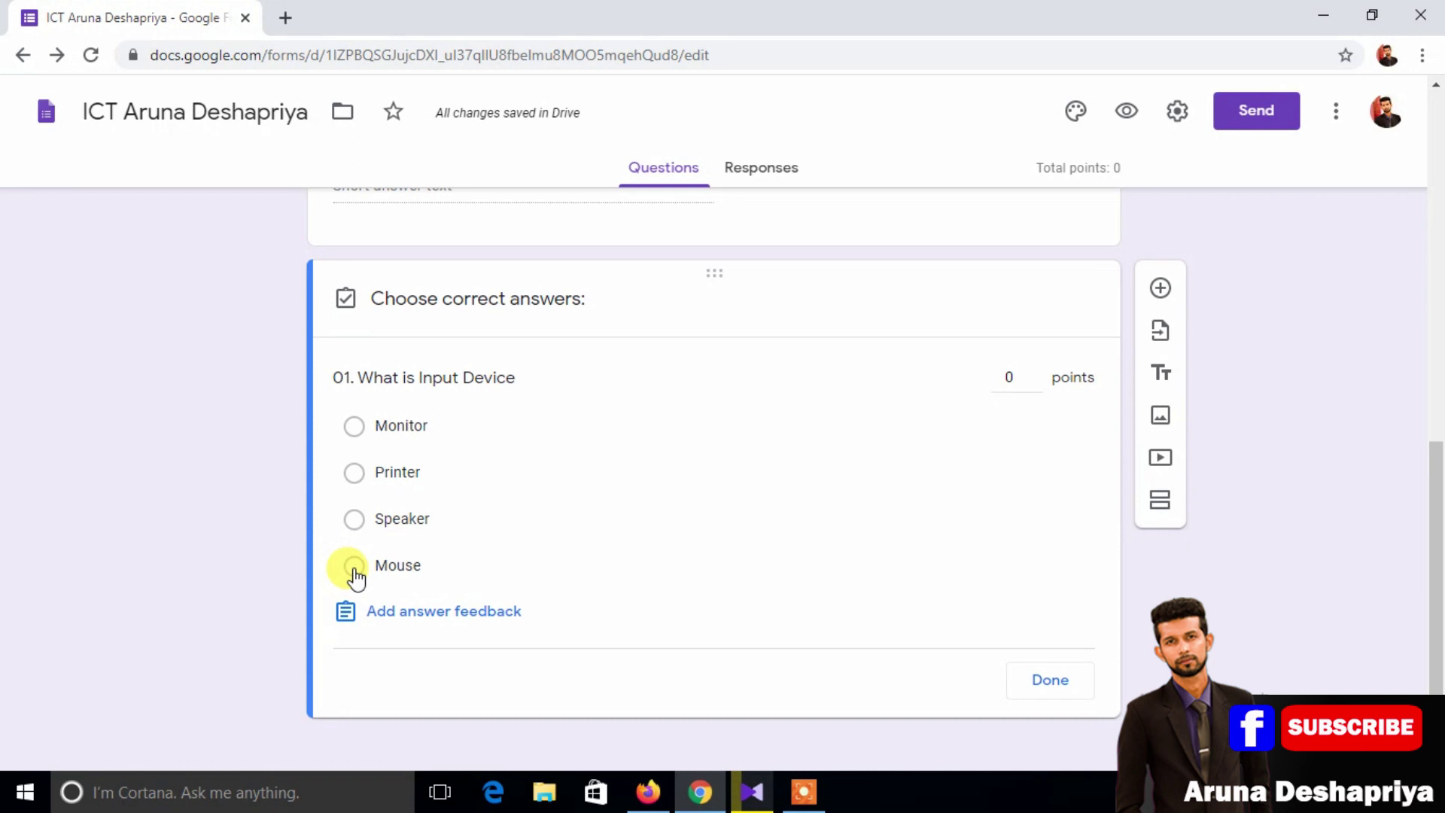
- Mark Mouse as question 01's correct answer, worth 2 points
click(354, 567)
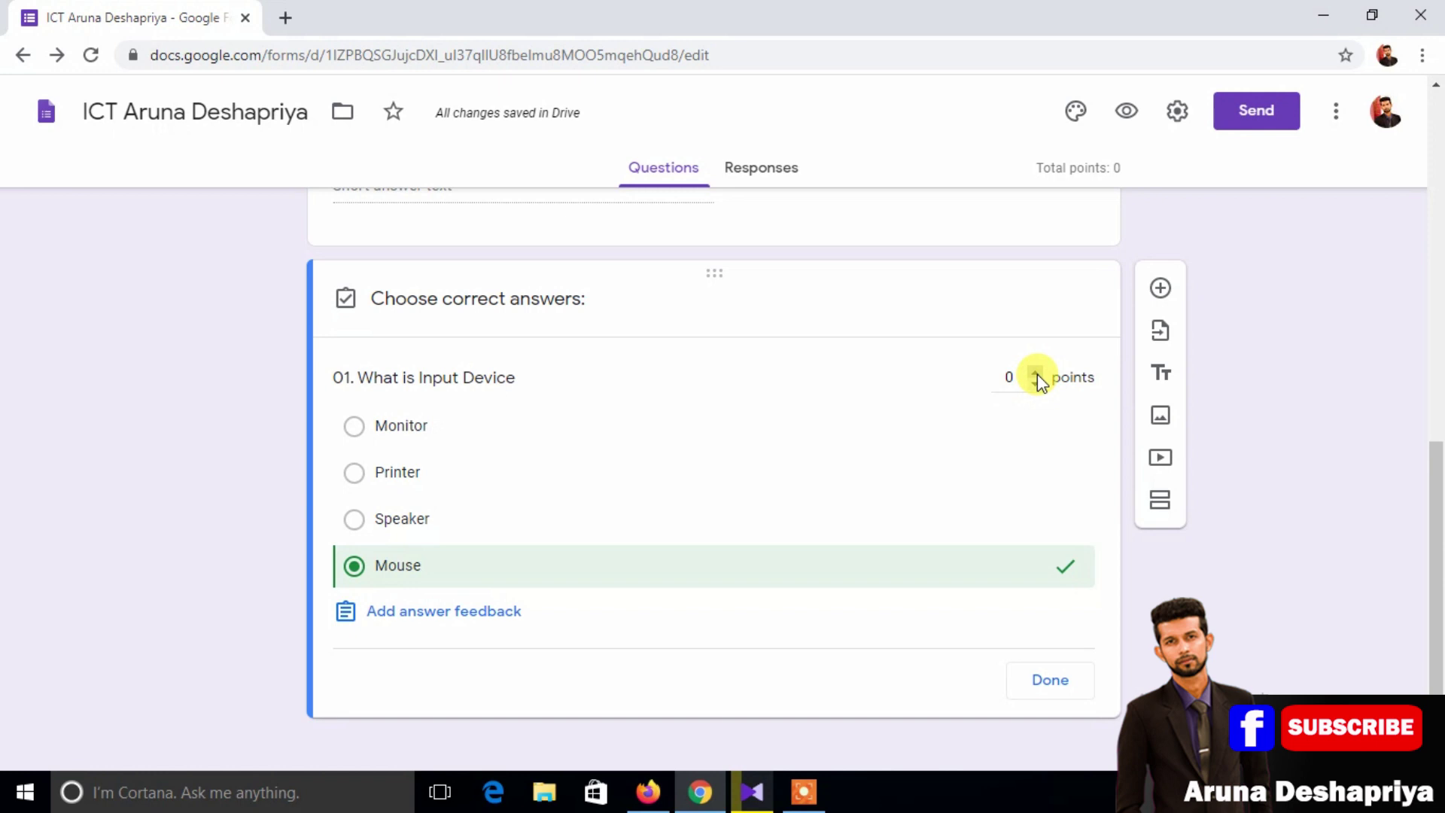
click(1036, 372)
click(1036, 372)
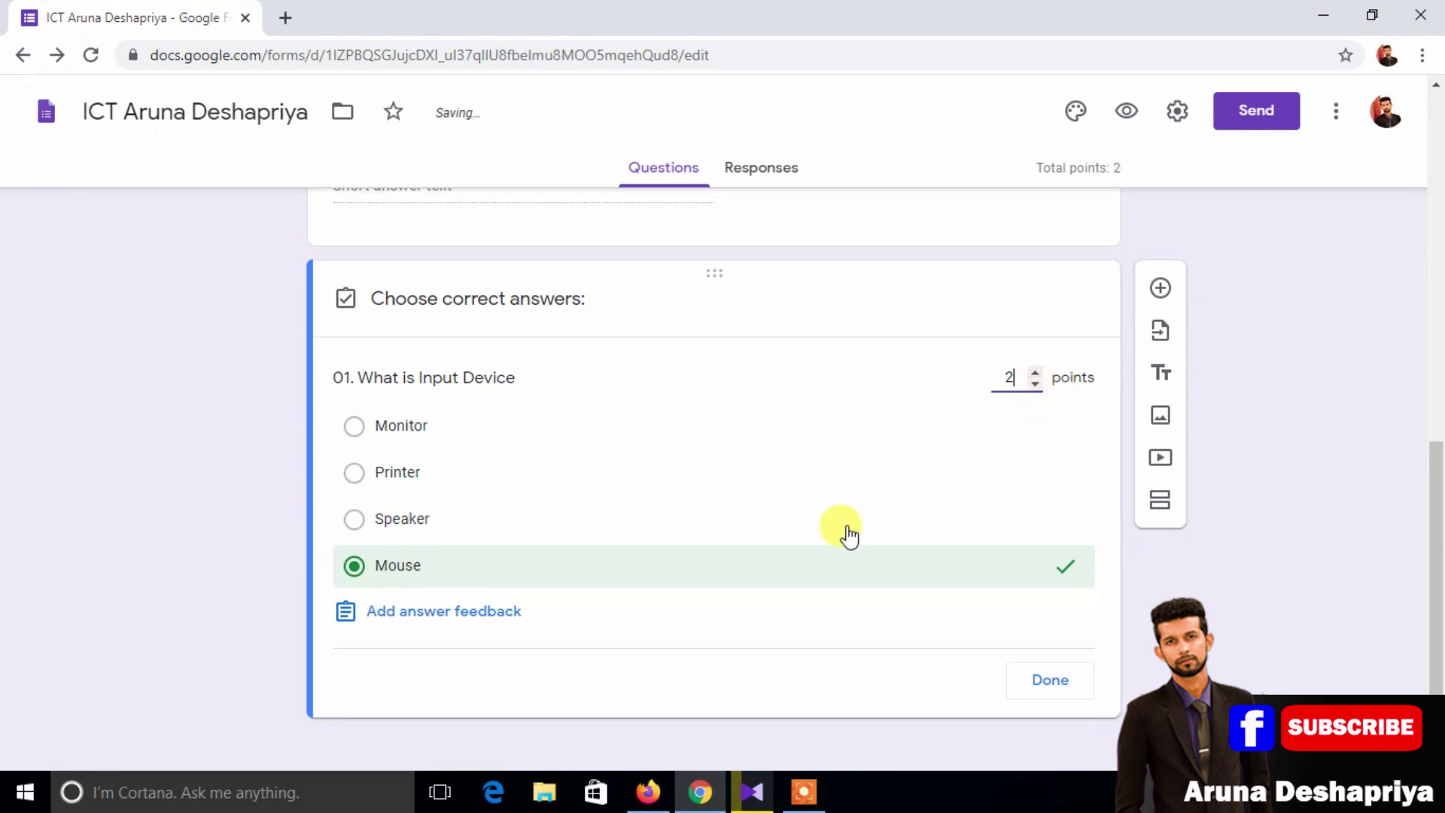
click(1044, 680)
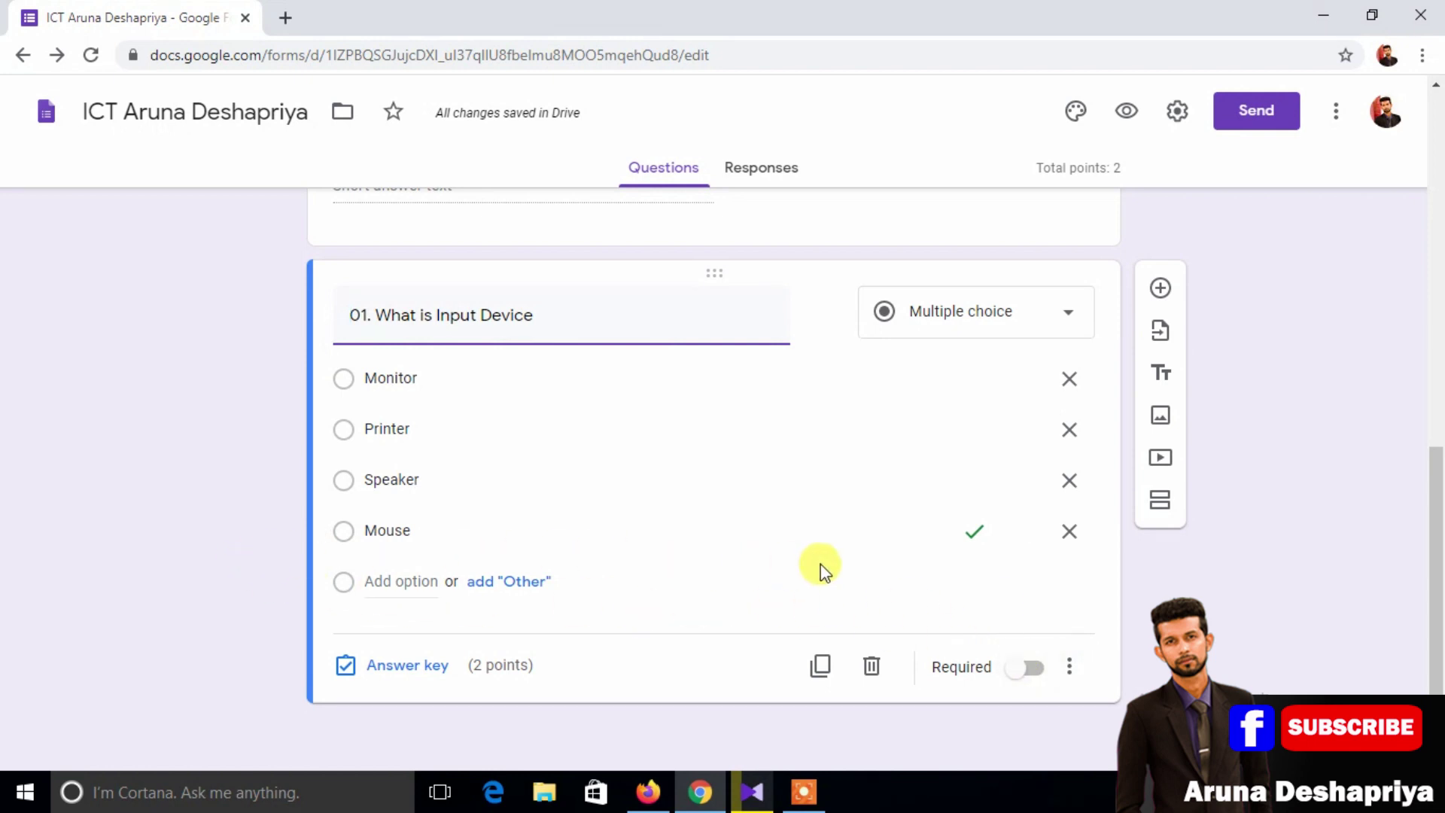
- Duplicate question 01 and renumber the copy's title to 02
click(360, 316)
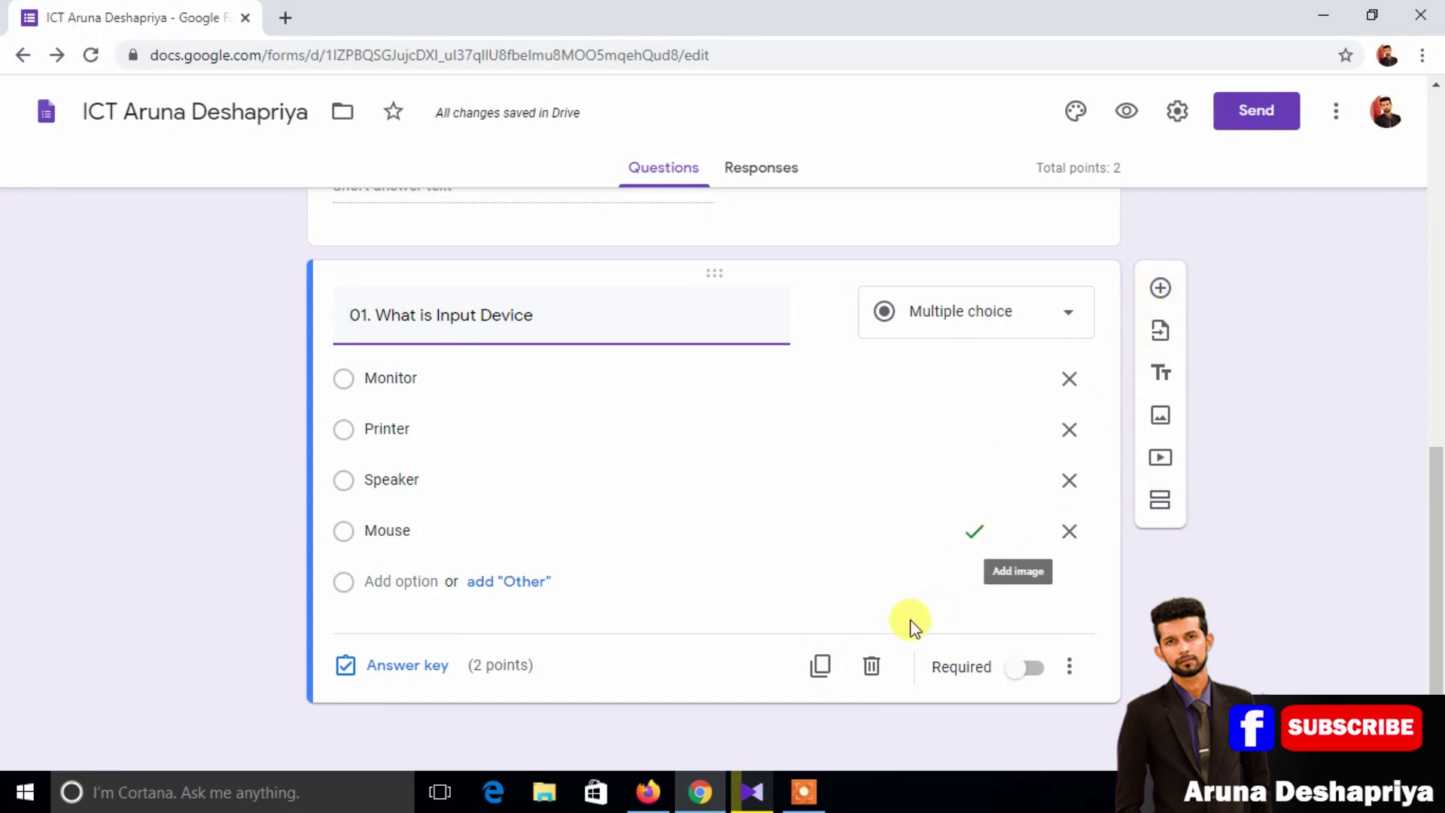
click(823, 670)
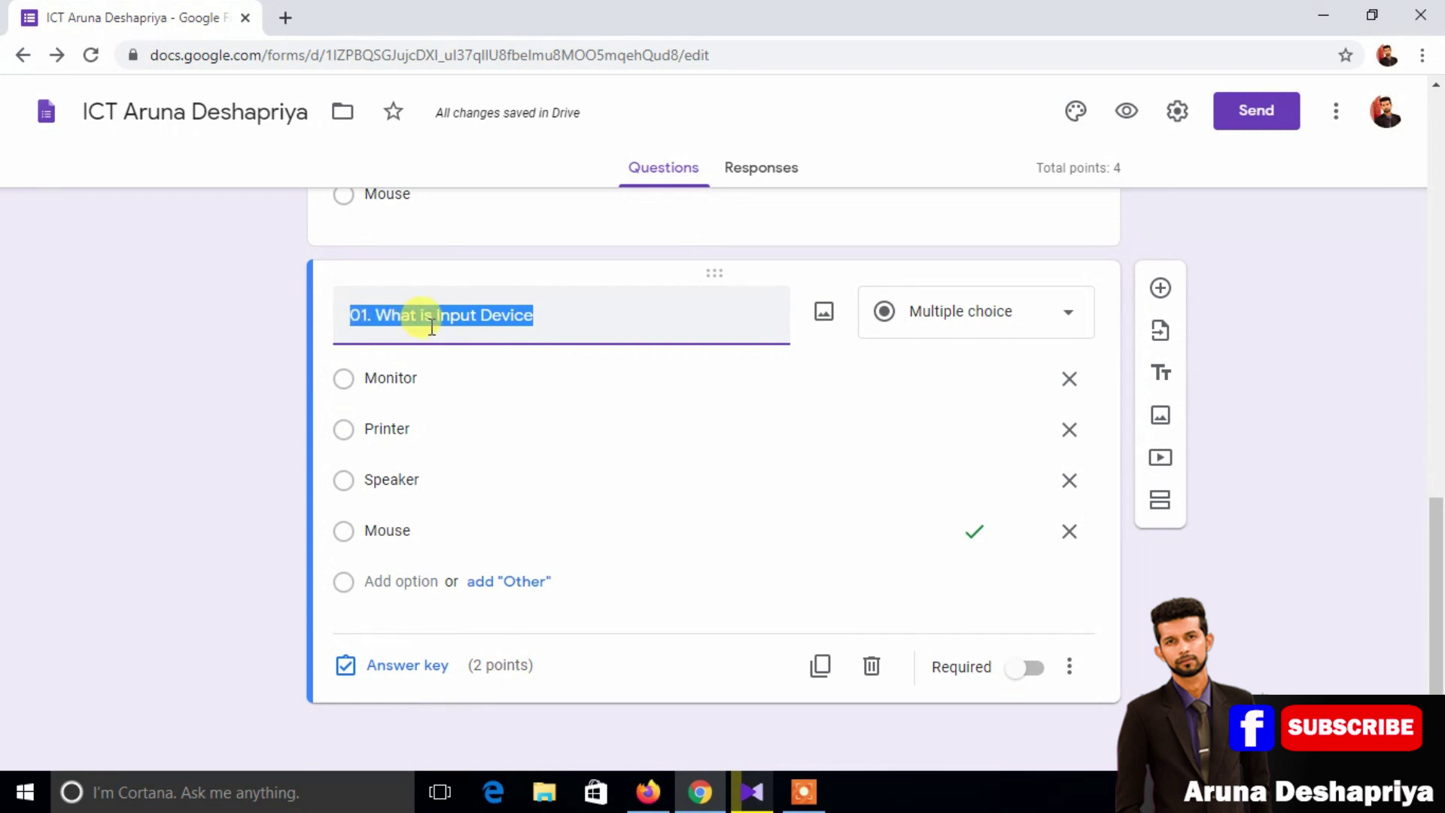
click(438, 316)
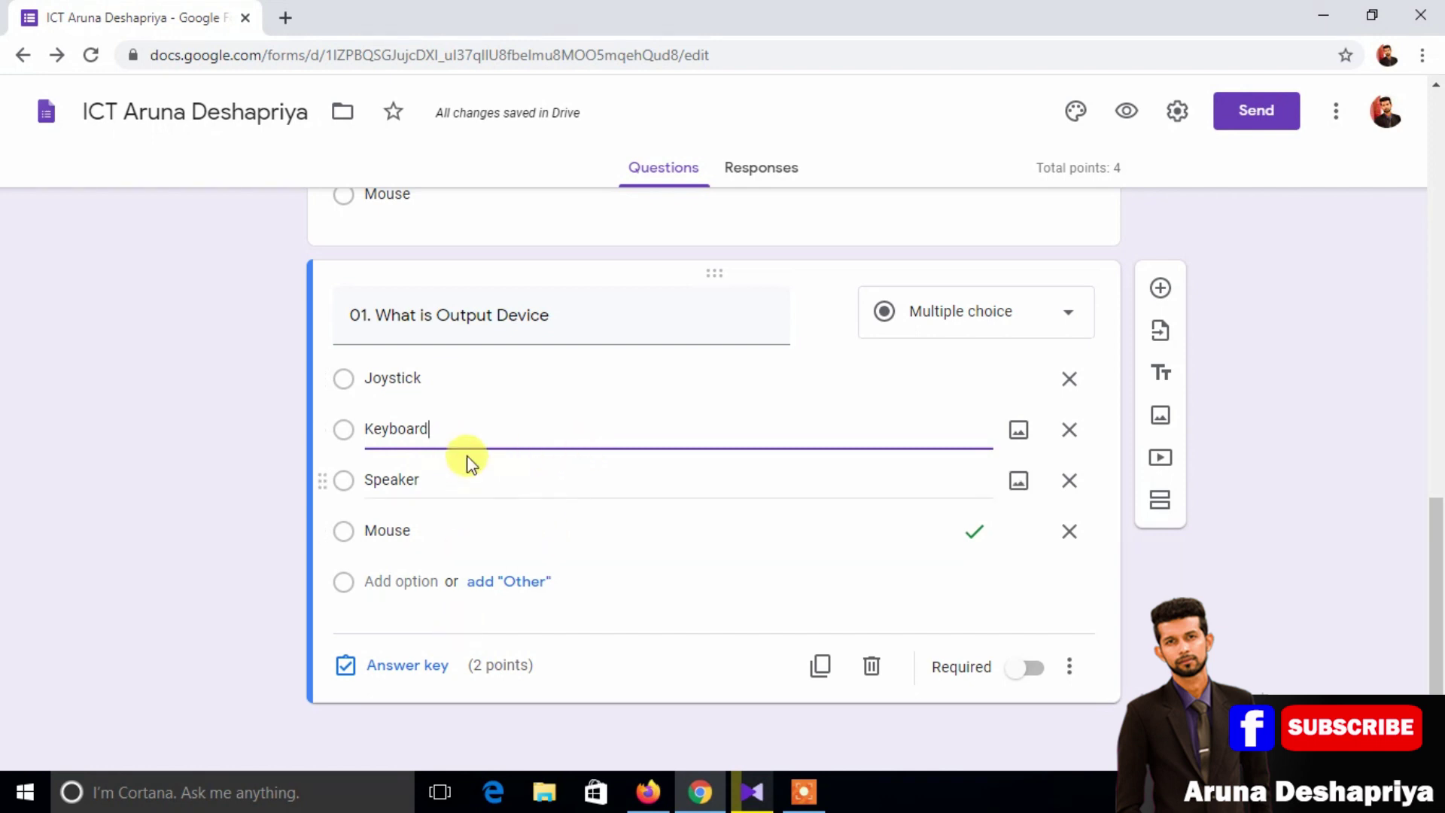
triple_click(362, 315)
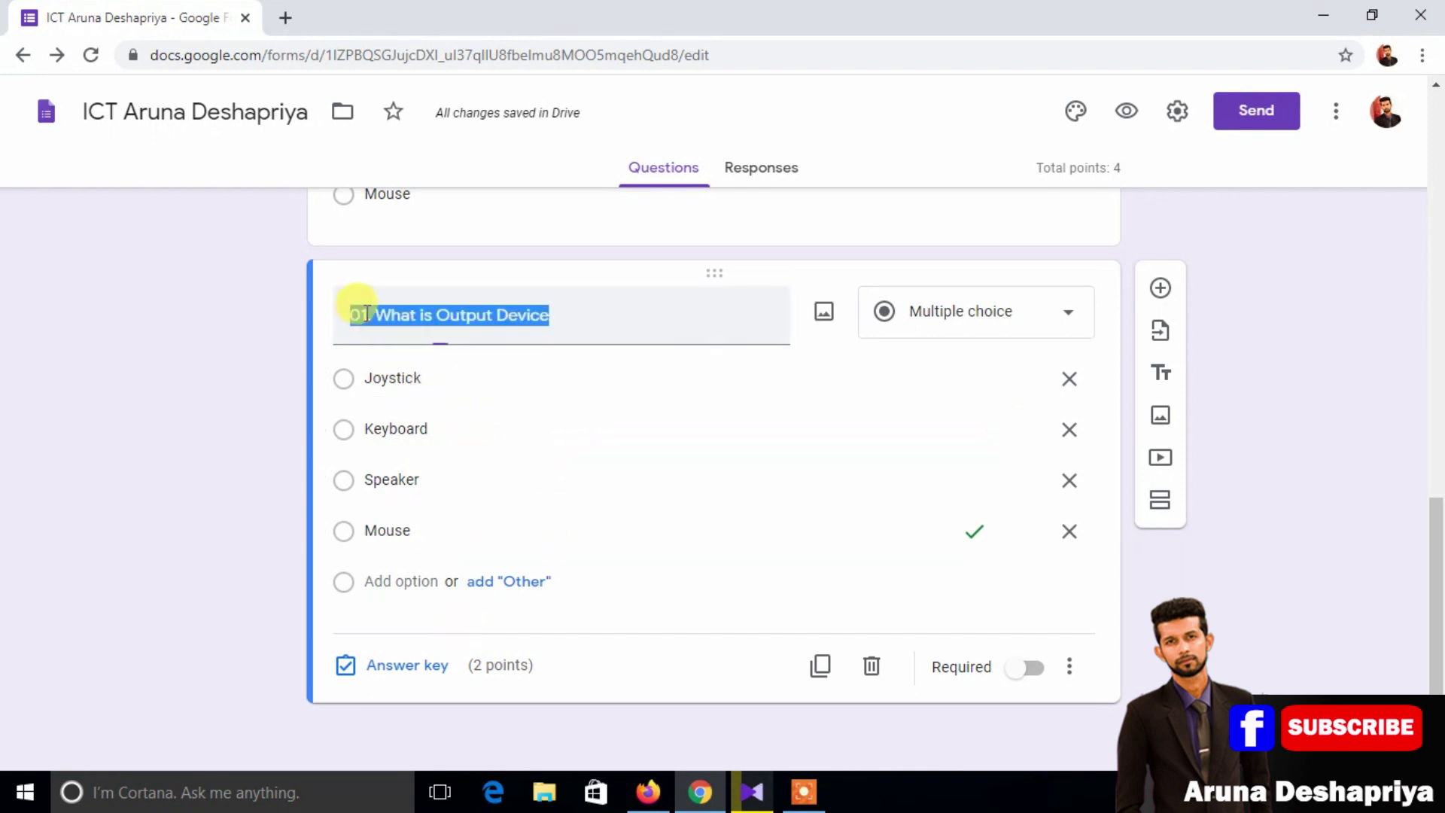
click(357, 315)
key(BackSpace)
text(2)
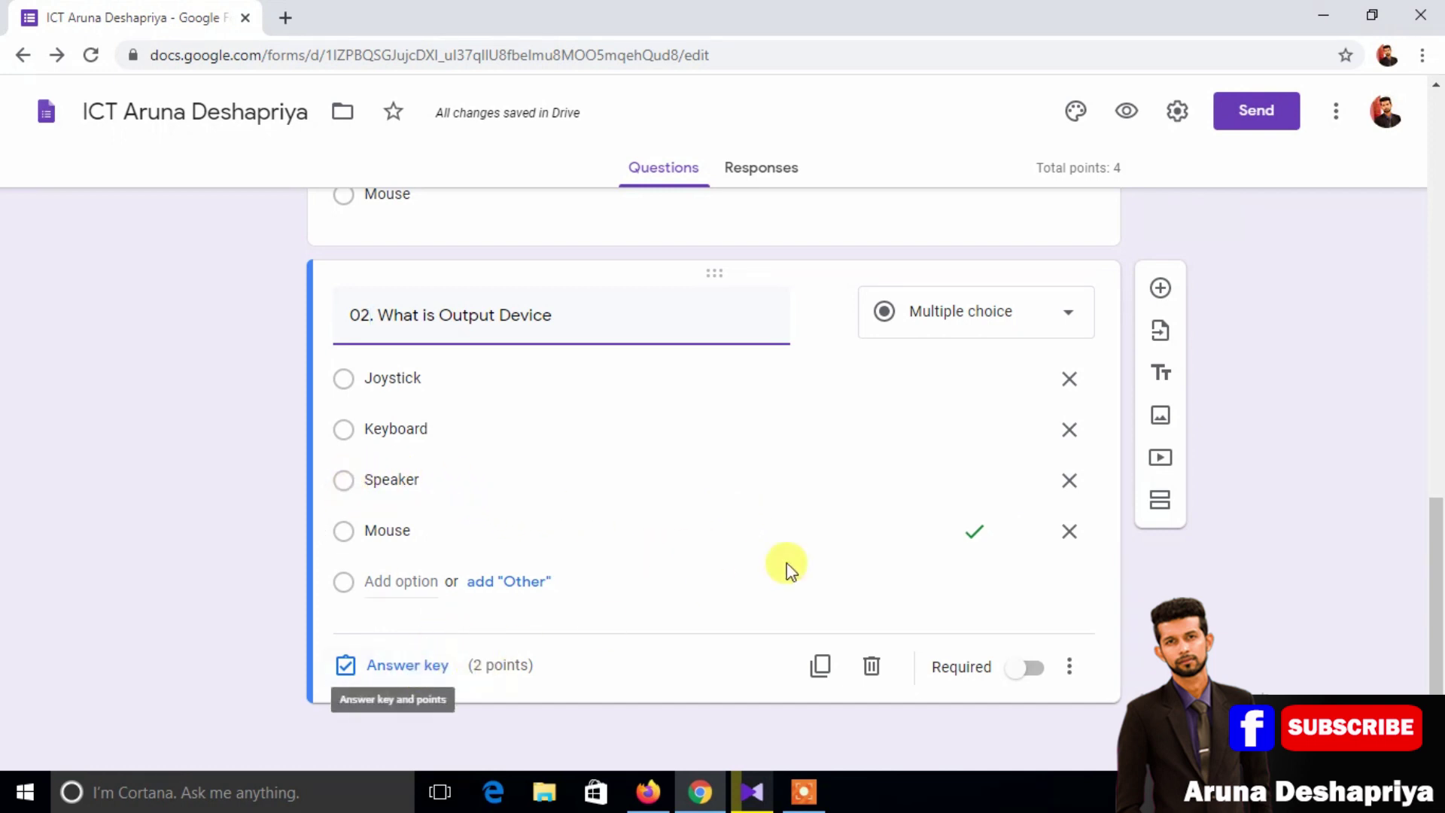
click(401, 670)
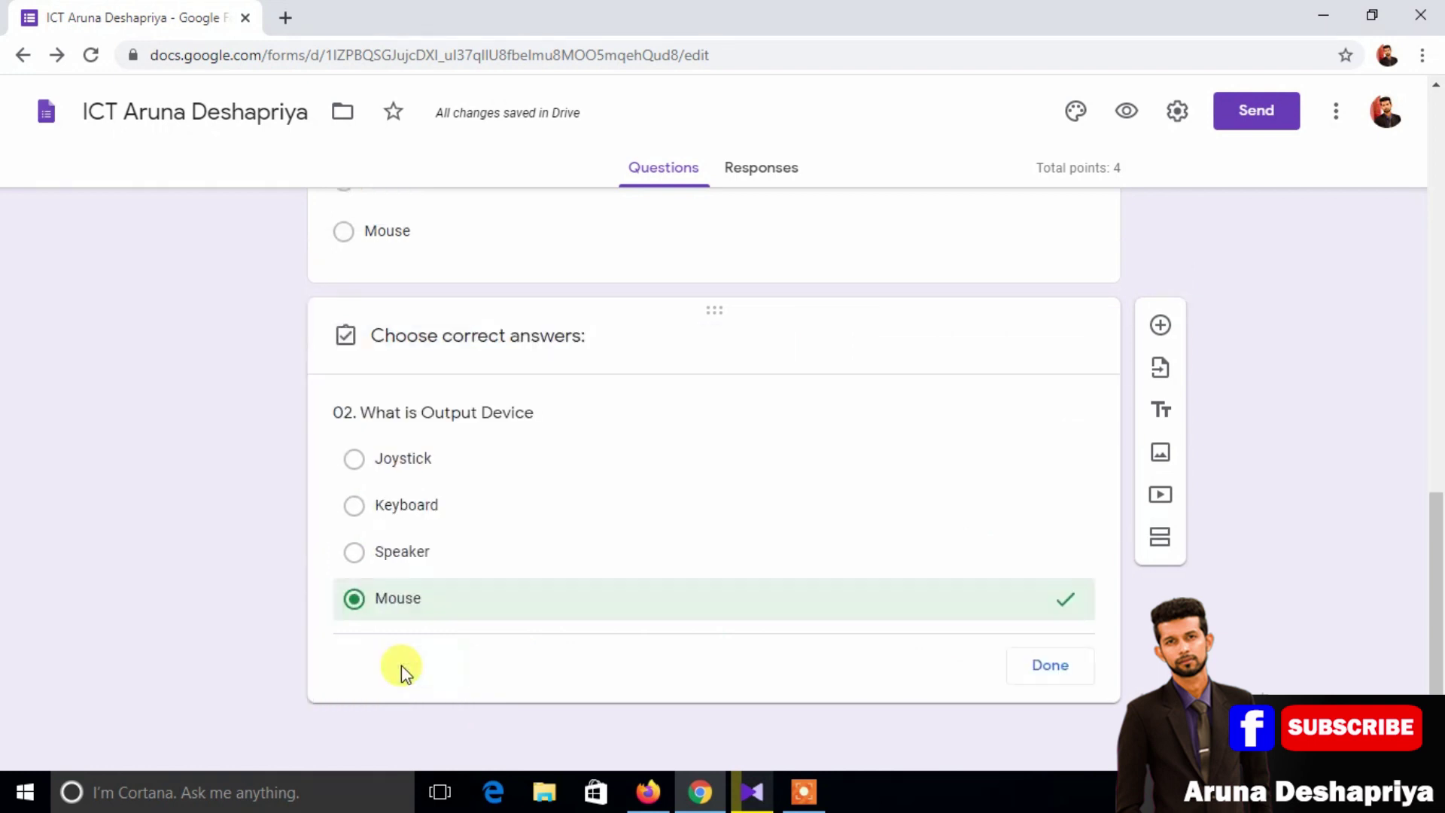
click(354, 519)
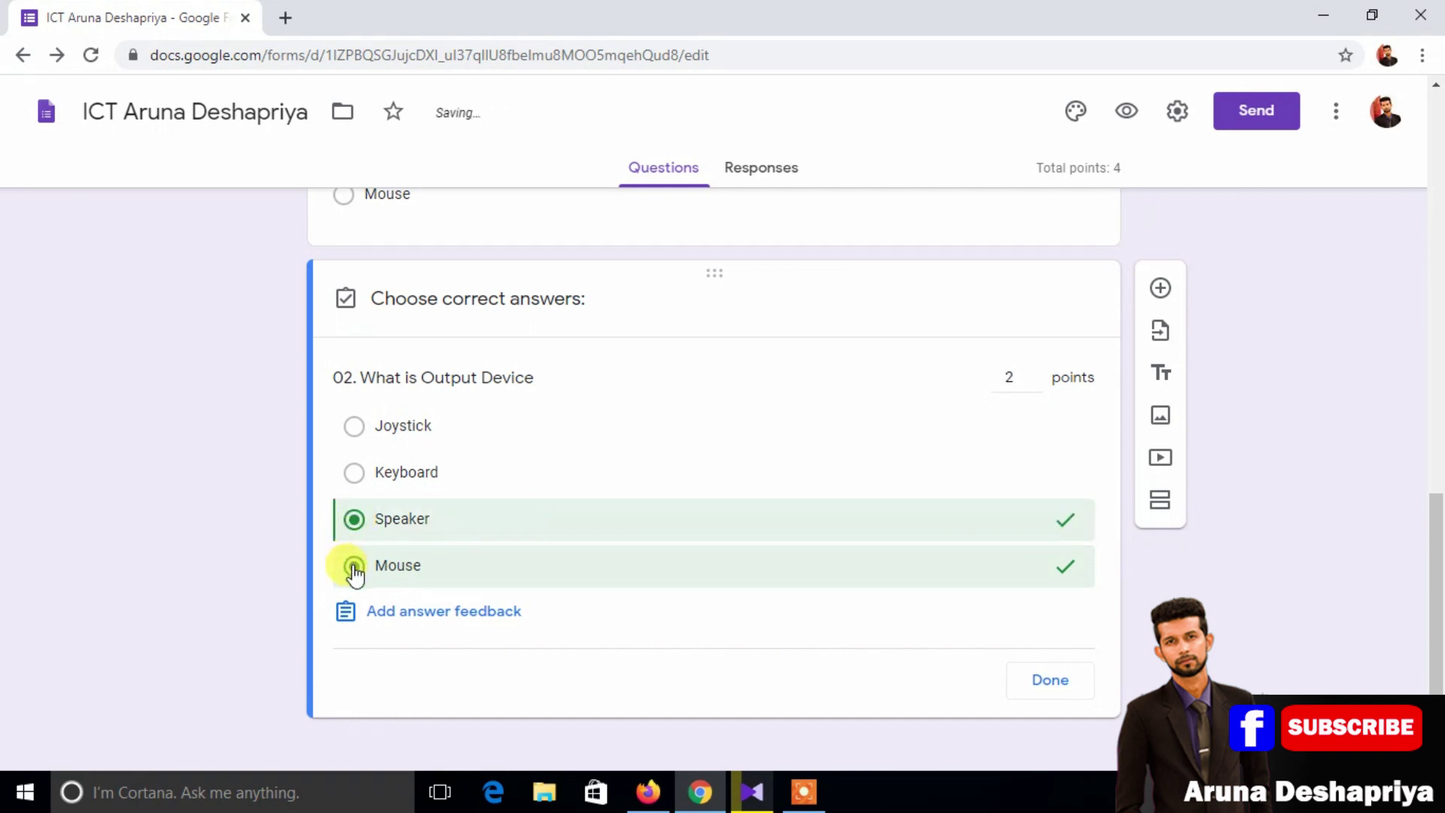
click(354, 566)
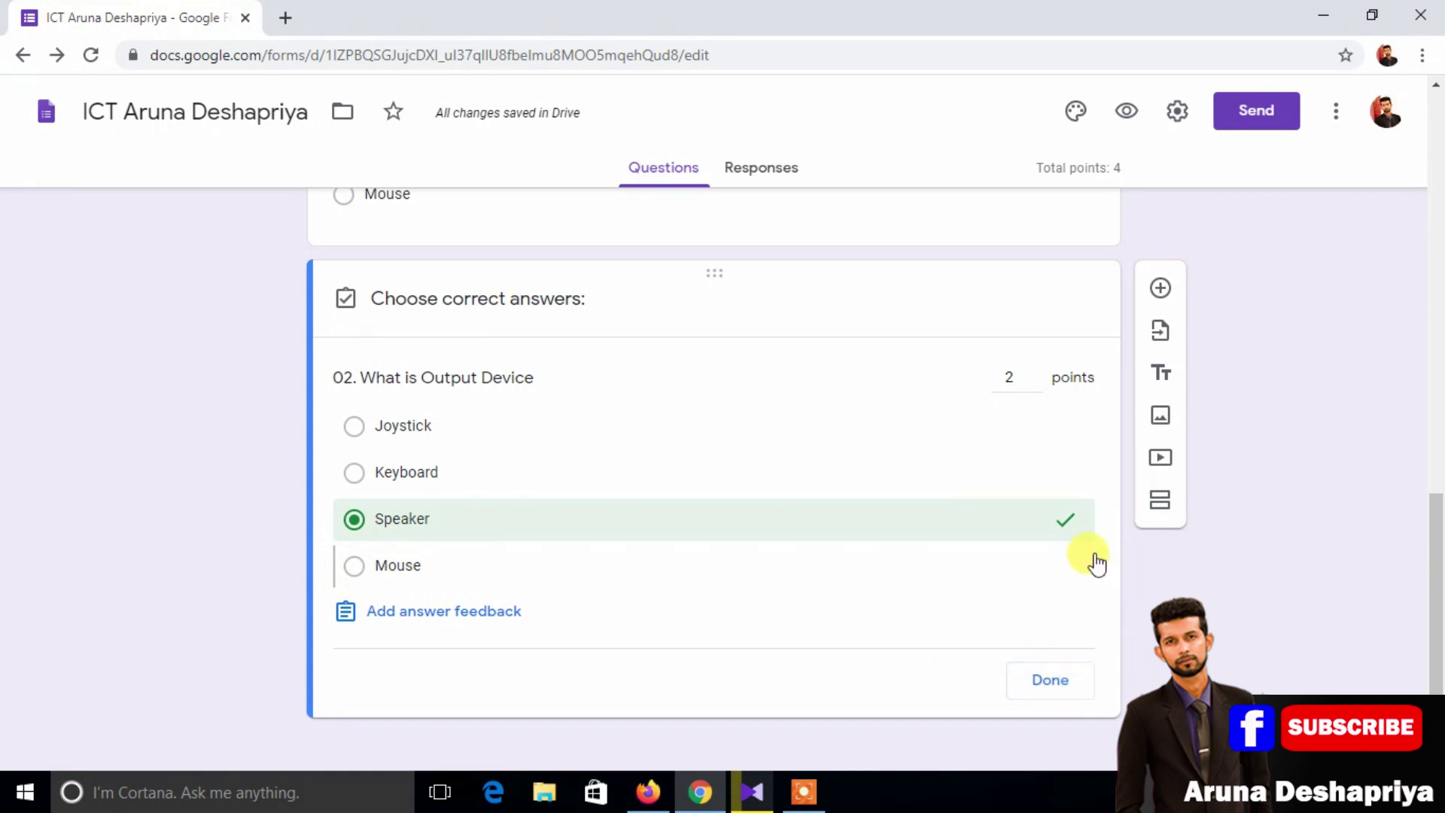
scroll(1056, 389, up, 5)
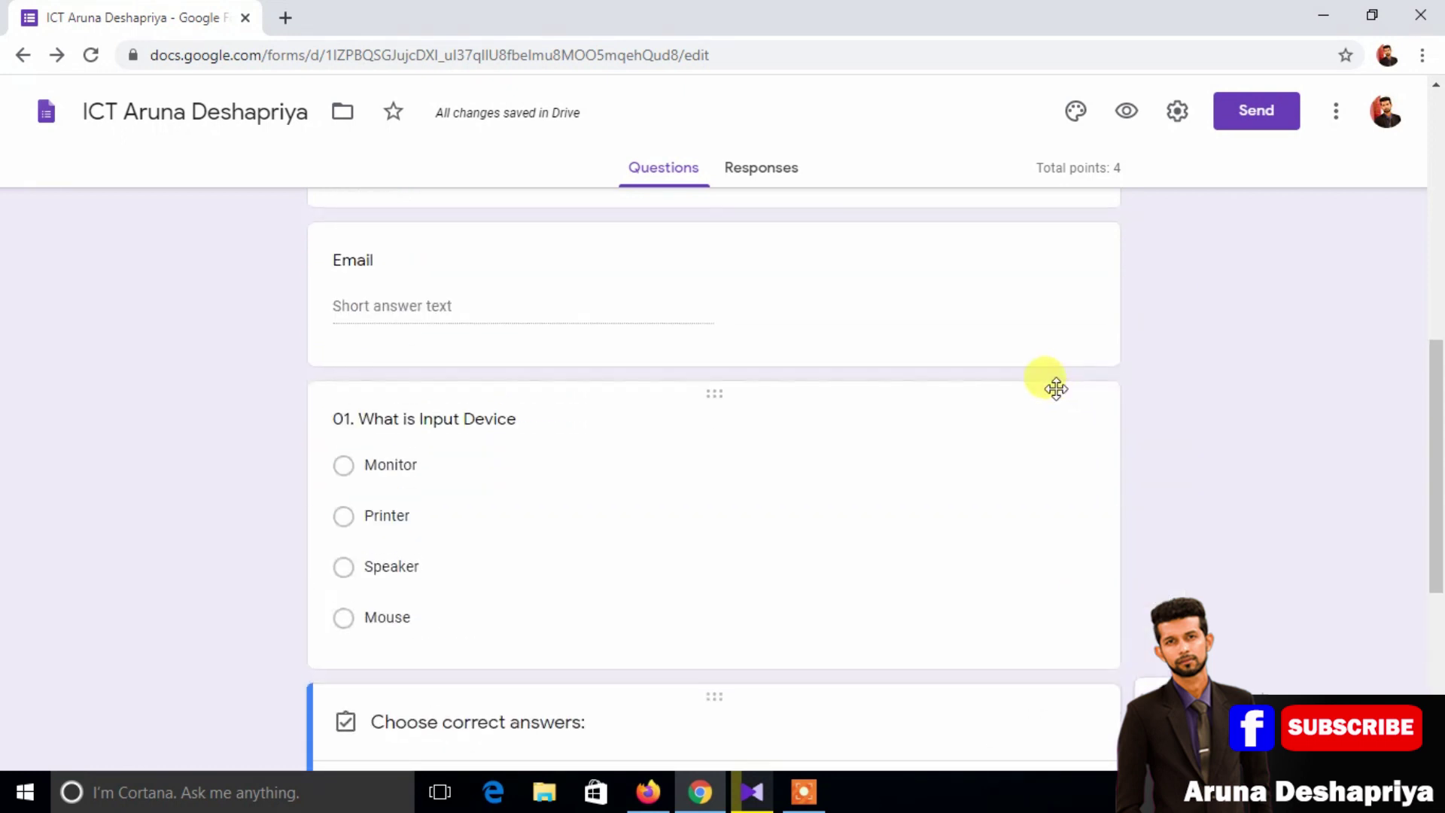
scroll(1055, 395, down, 1)
scroll(1055, 401, down, 4)
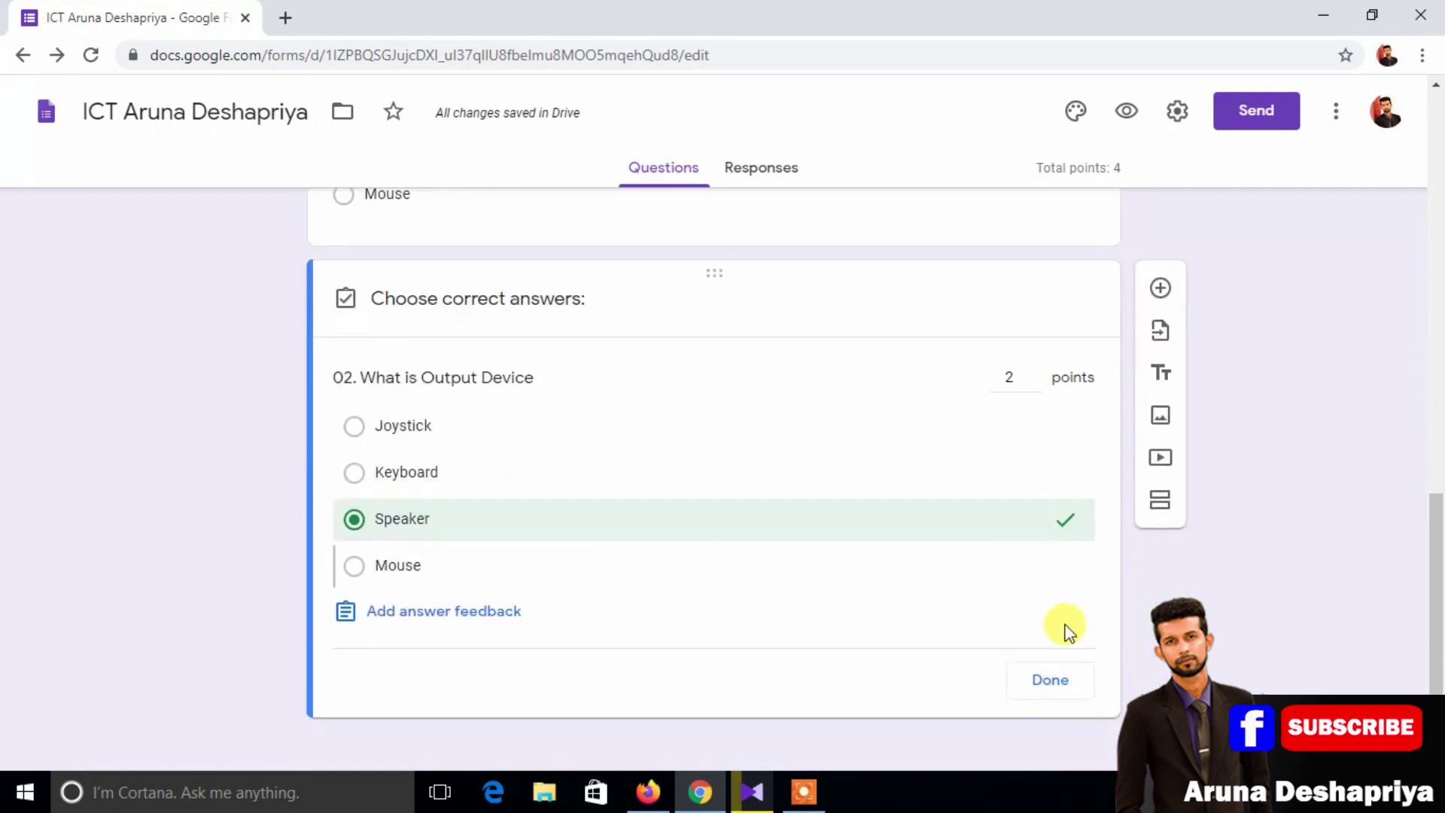
click(1043, 667)
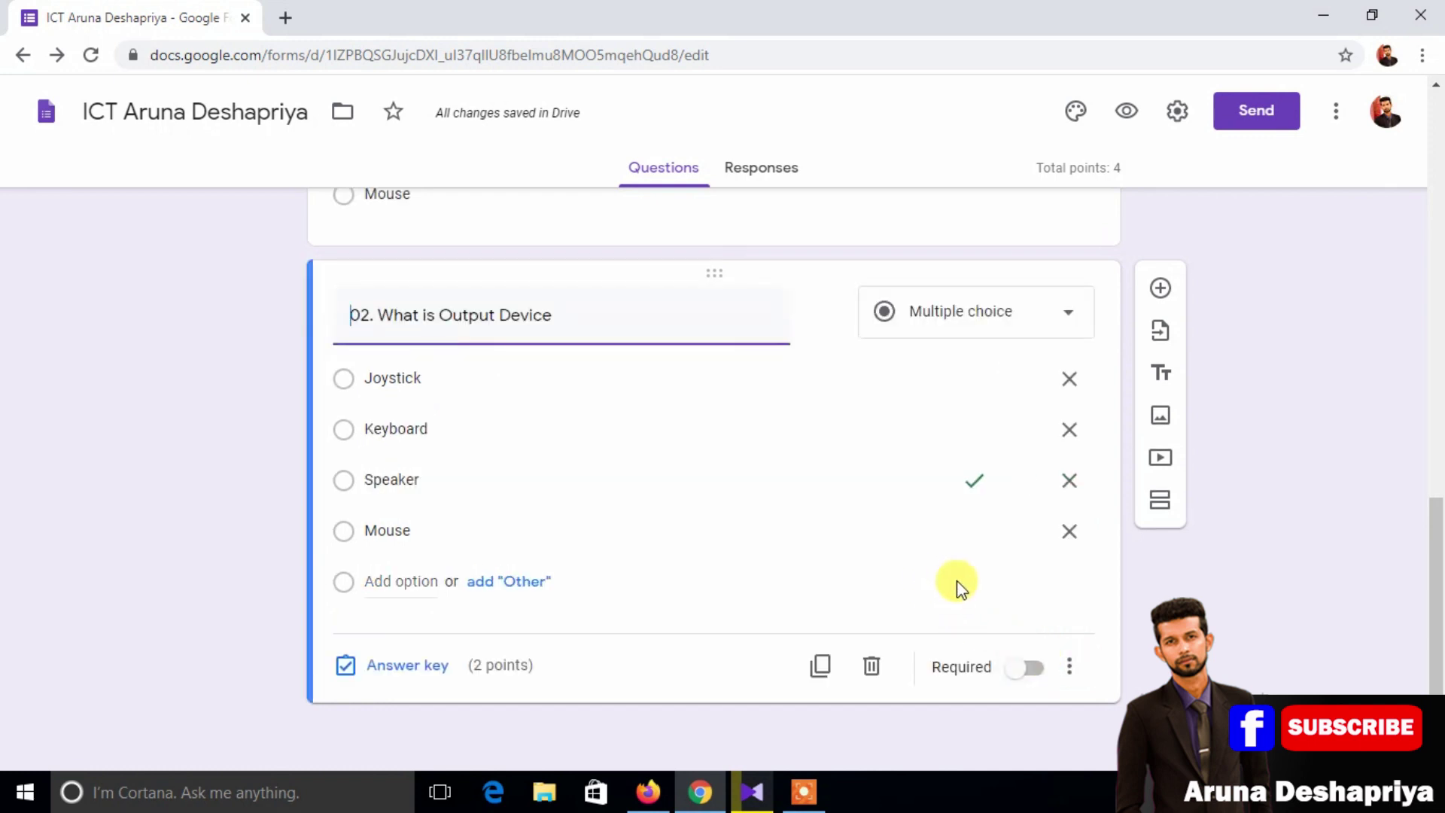
scroll(914, 512, up, 8)
scroll(918, 520, down, 2)
scroll(914, 511, down, 6)
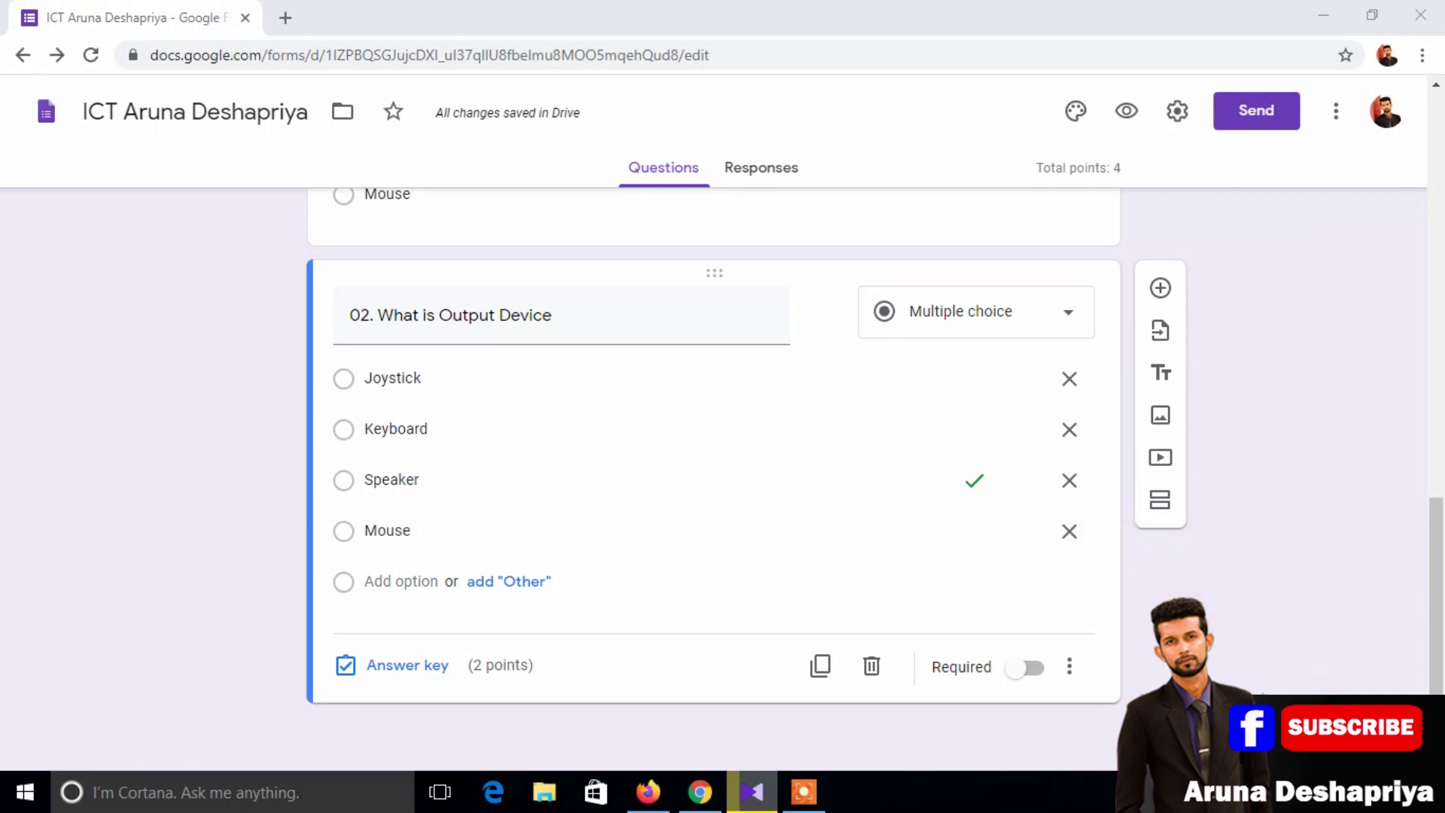
- Switch to the Sinhala keyboard and add a third question with the pasted Sinhala title numbered 03
key(super+space)
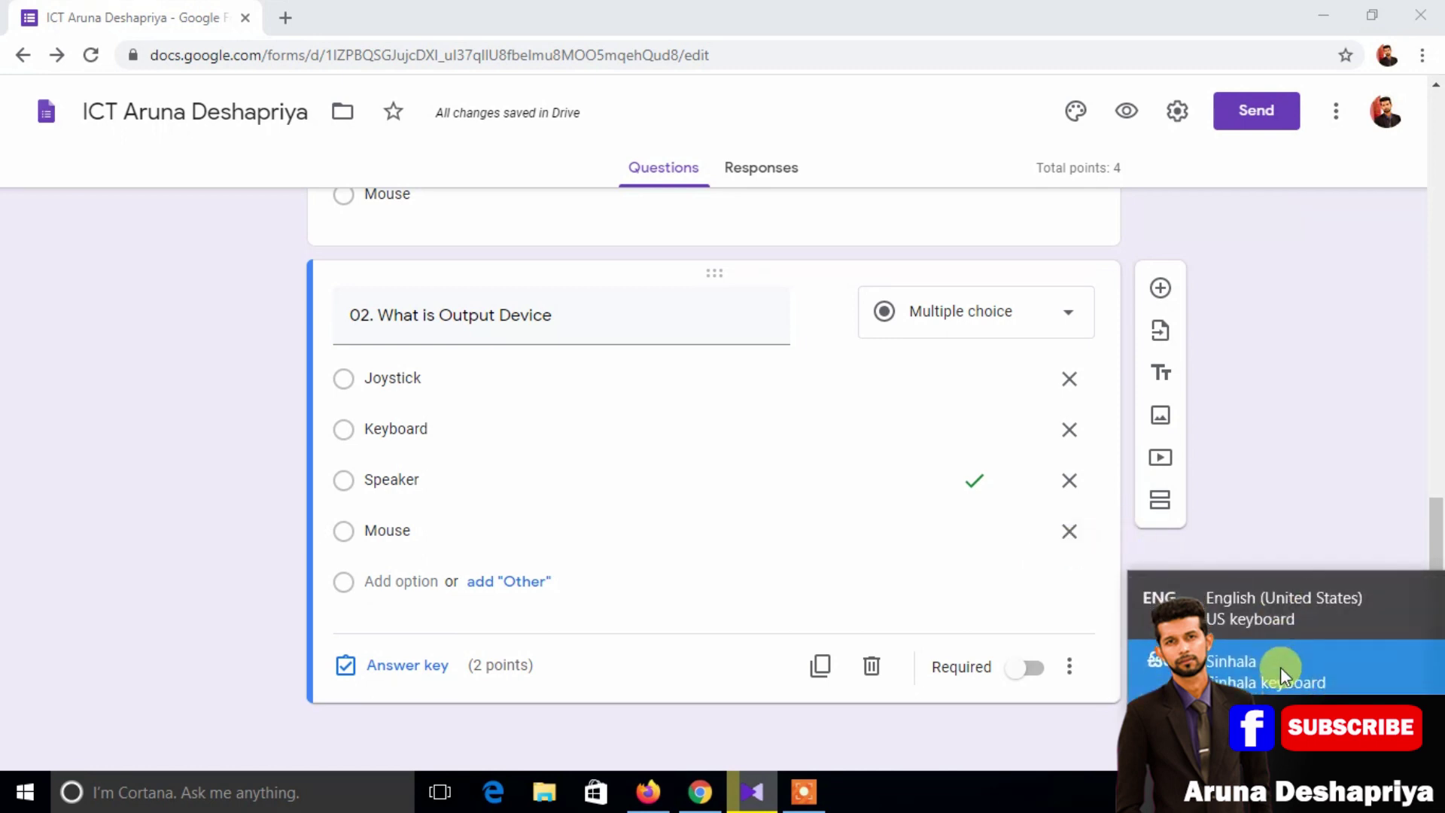
click(1280, 667)
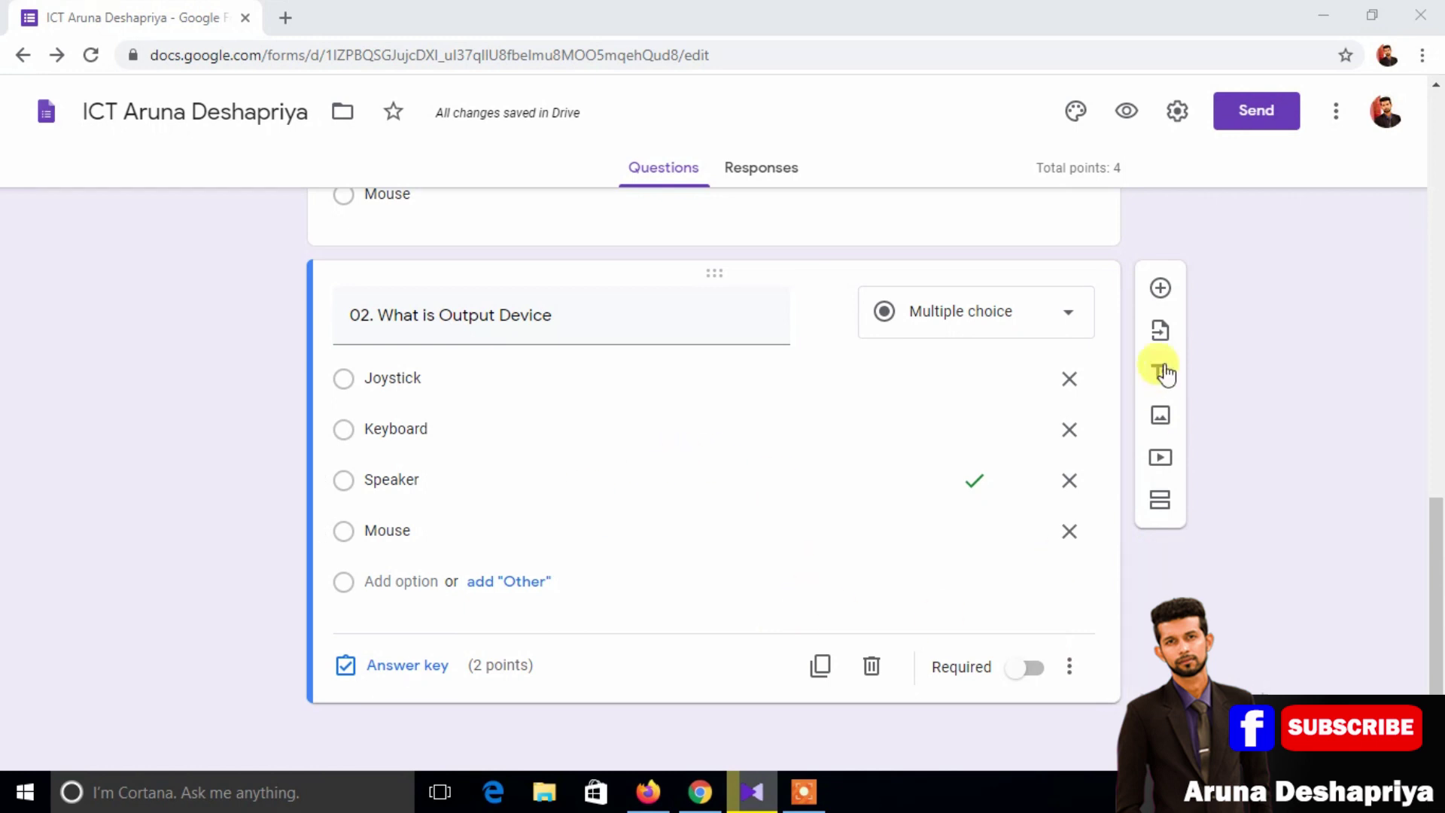
click(1160, 291)
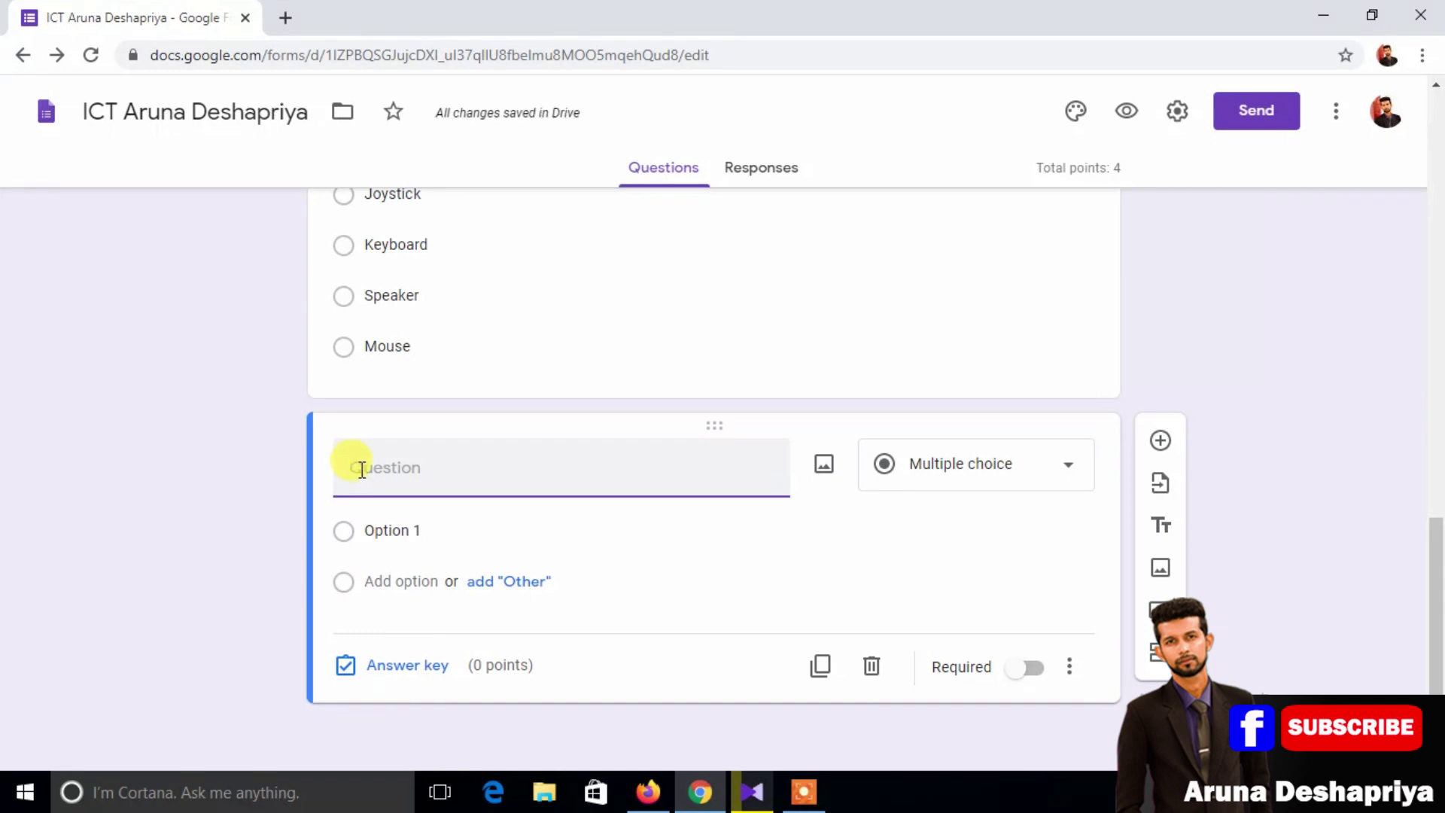
text(පරිගණකයක ඇති අතින් ඇල්ලිය හැකි උපාංග හදුන්වනු ලබන්නේ)
click(677, 554)
scroll(649, 527, up, 4)
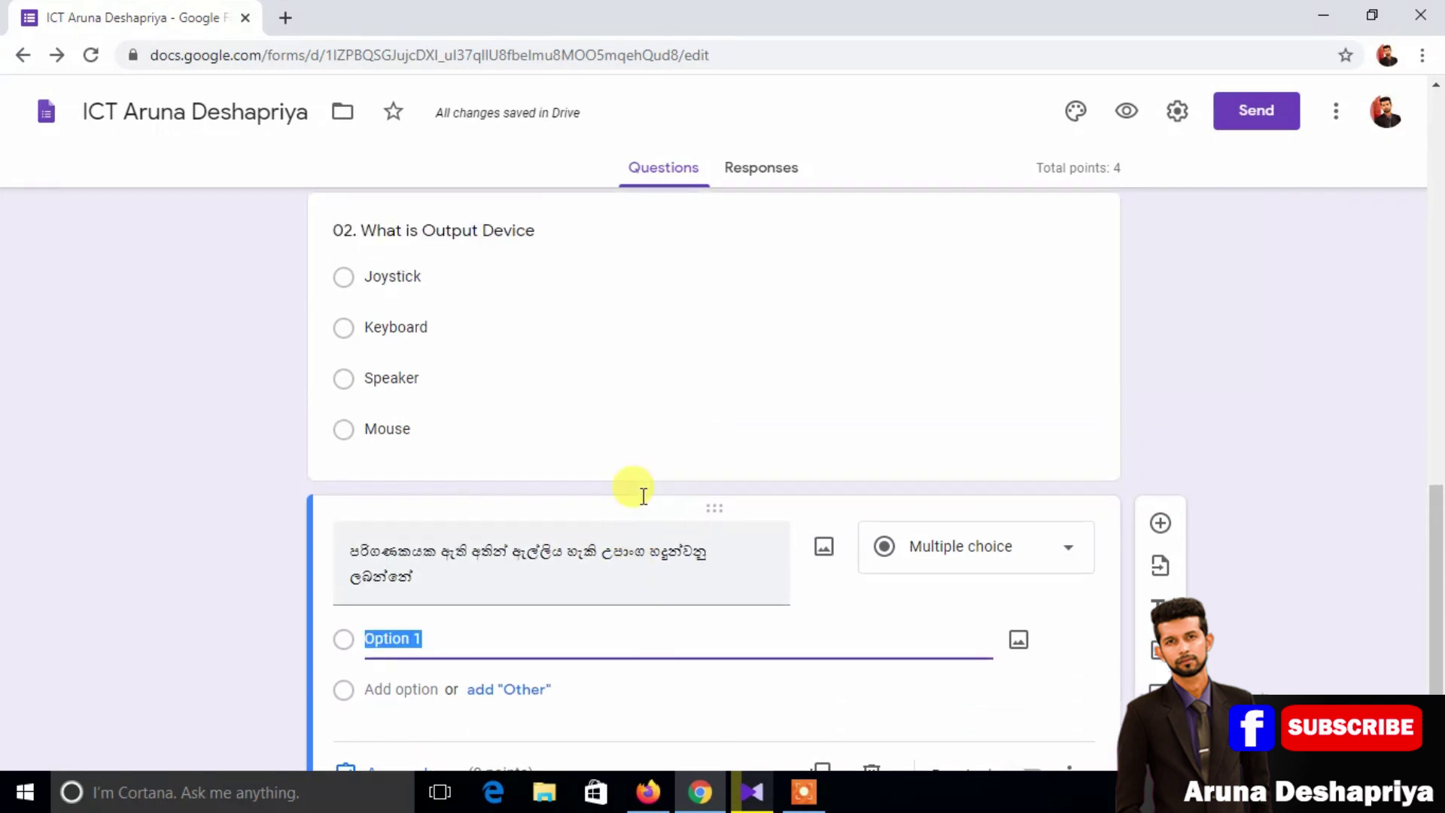
scroll(452, 487, down, 5)
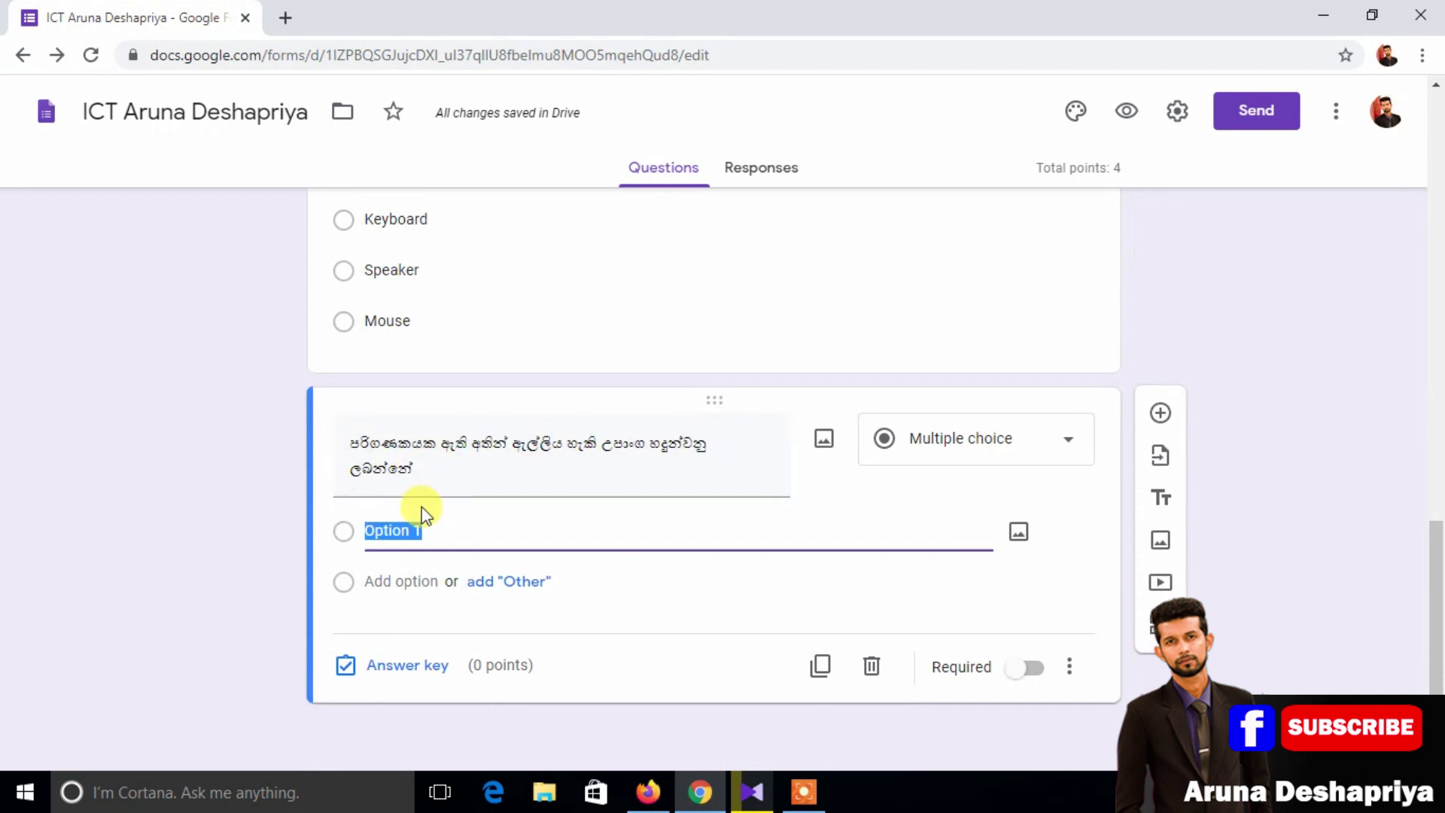
triple_click(350, 445)
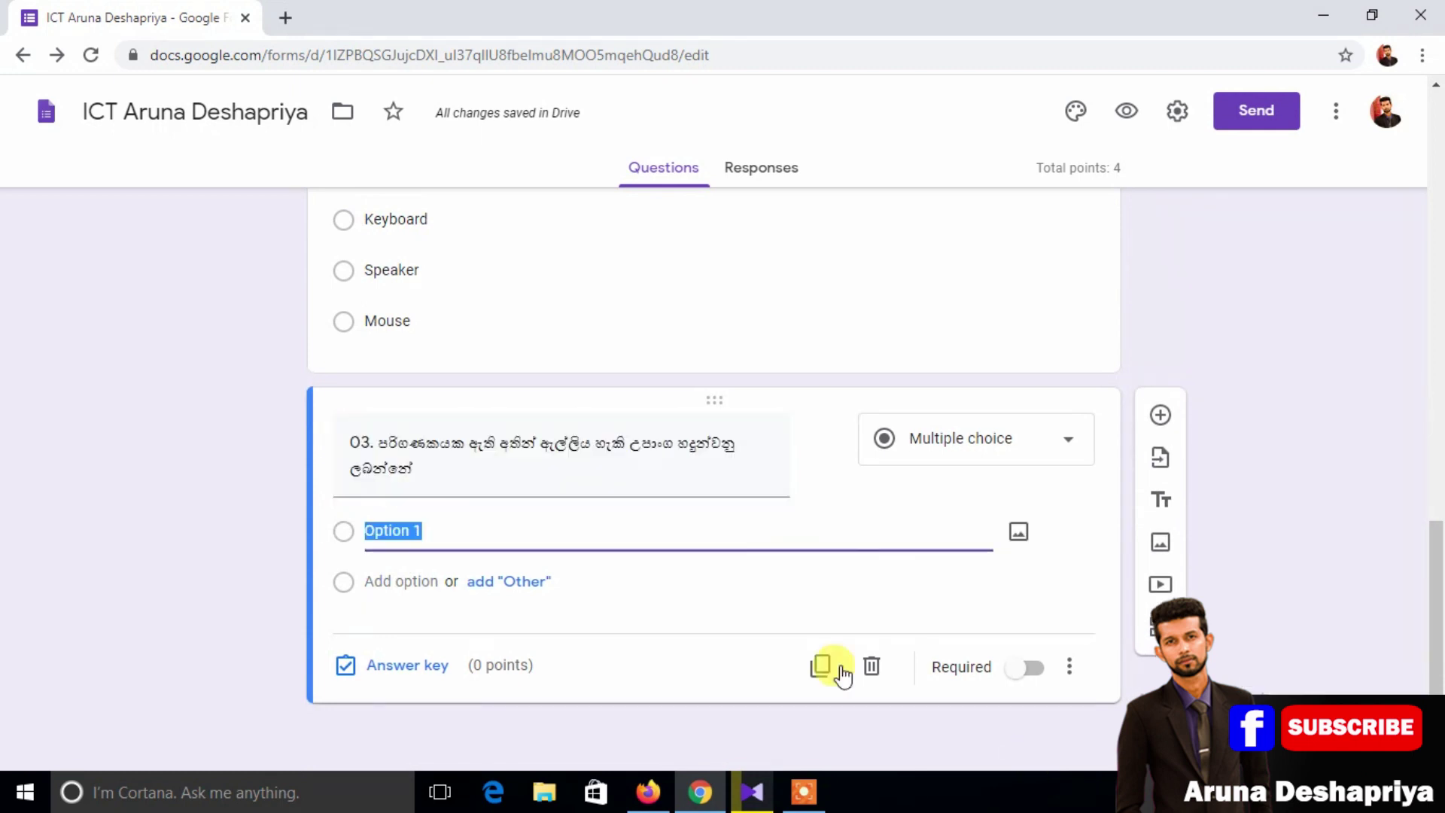
- Enter question 03's options Hardware, Frimeware, Software and Liveware
text(Hardware)
key(Return)
text(Frimeware)
key(Return)
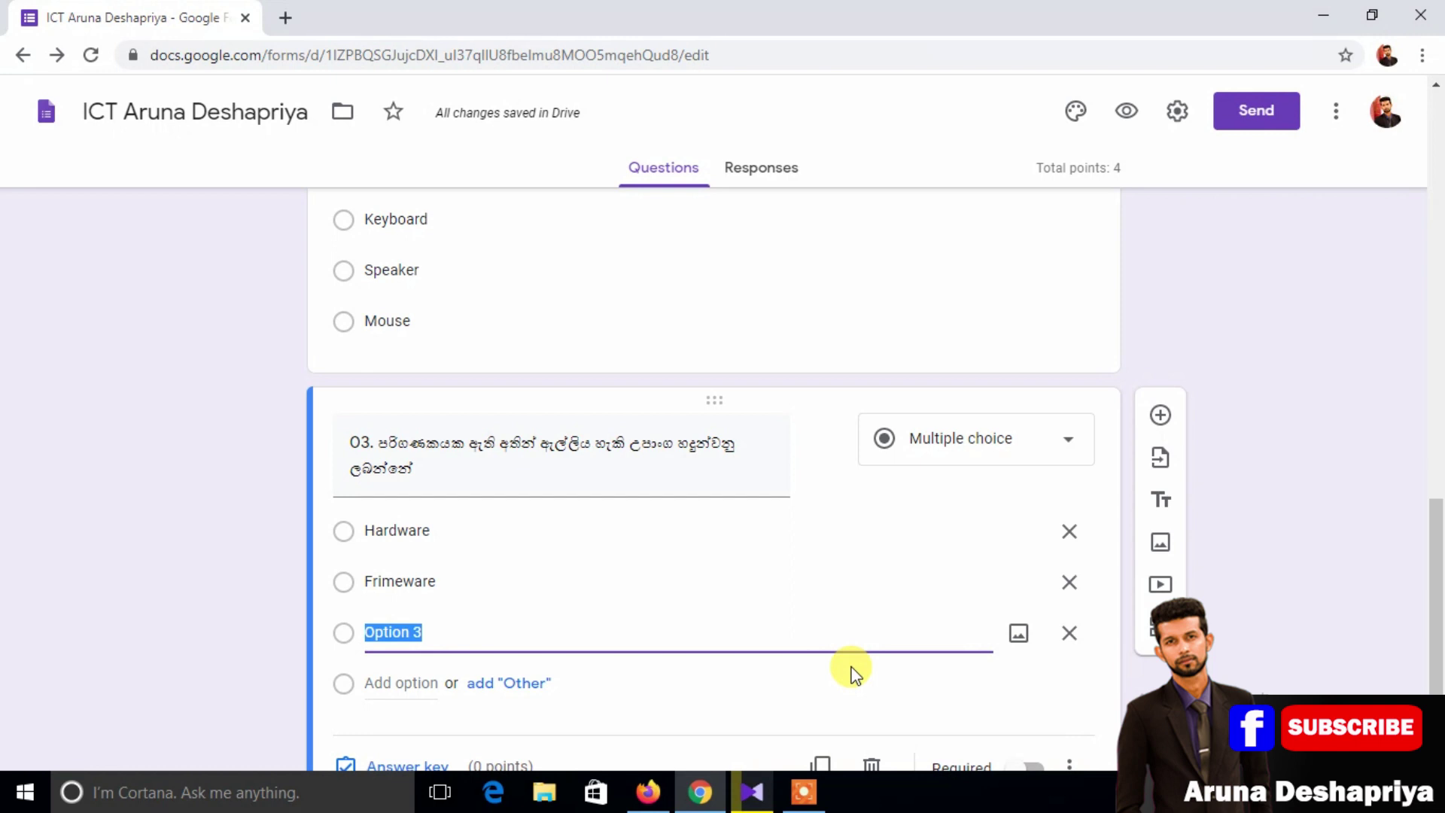
text(Software)
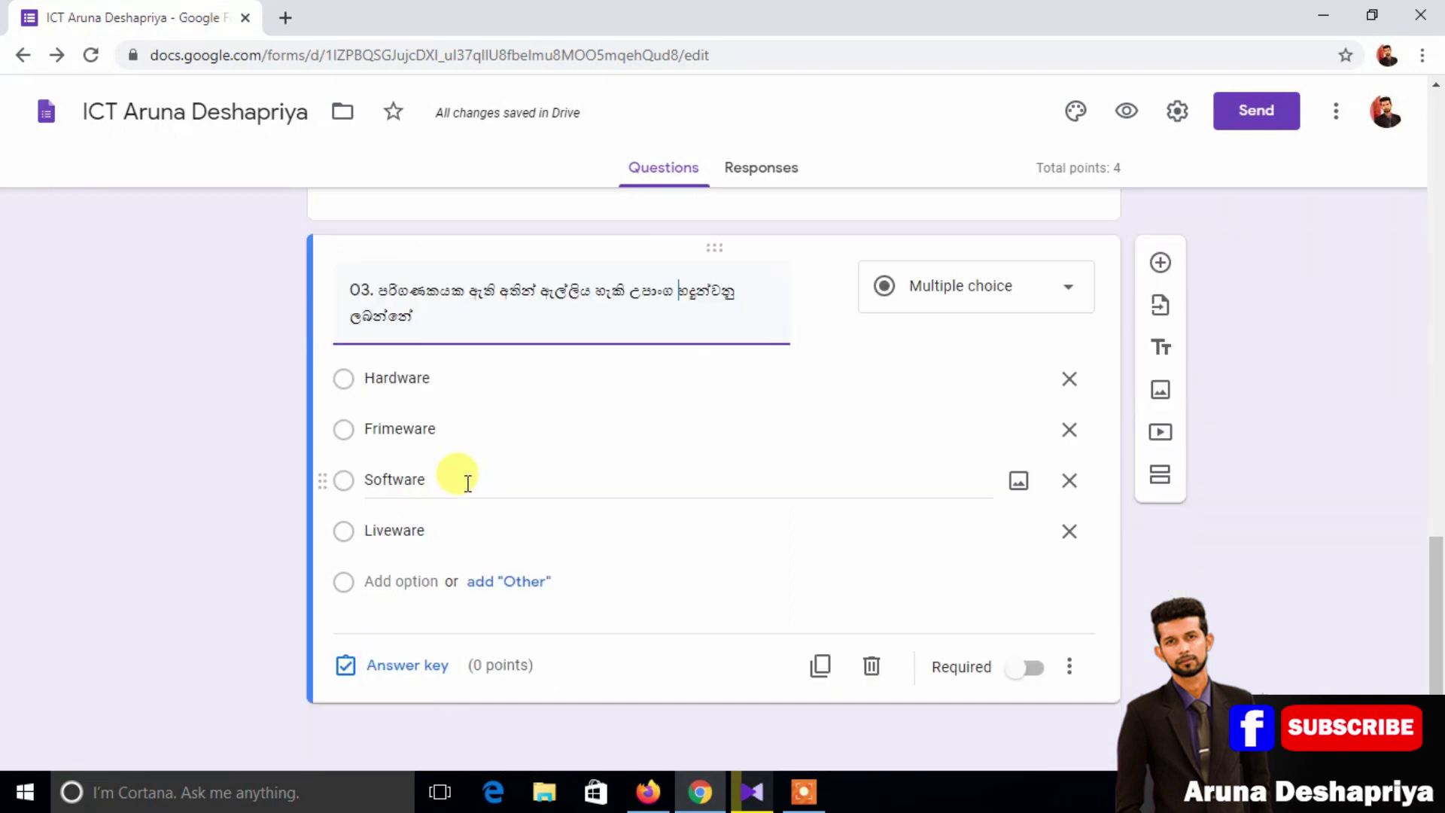
click(348, 386)
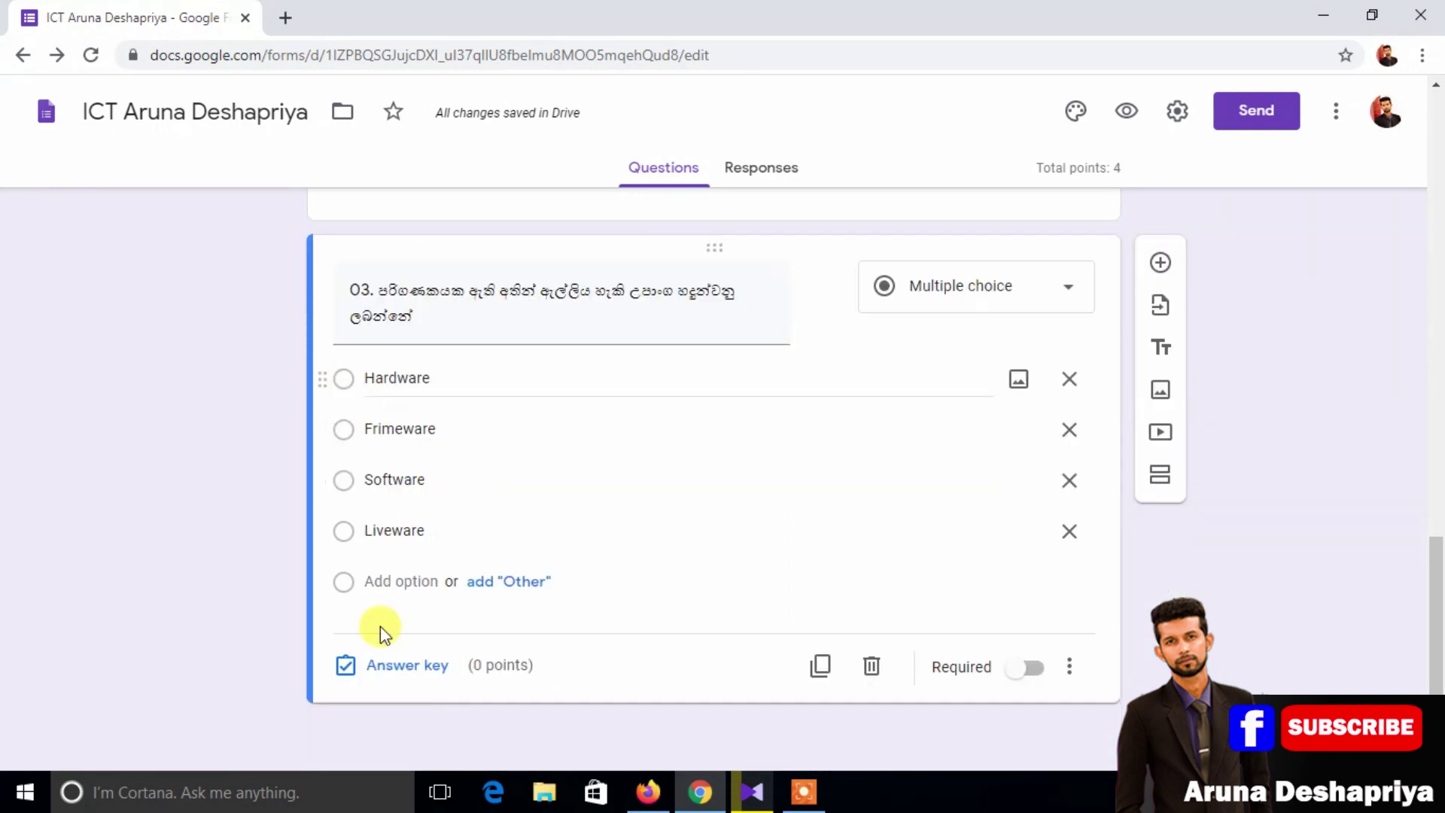
- Mark Hardware as question 03's correct answer, worth 2 points, bringing the quiz total to 6
click(386, 672)
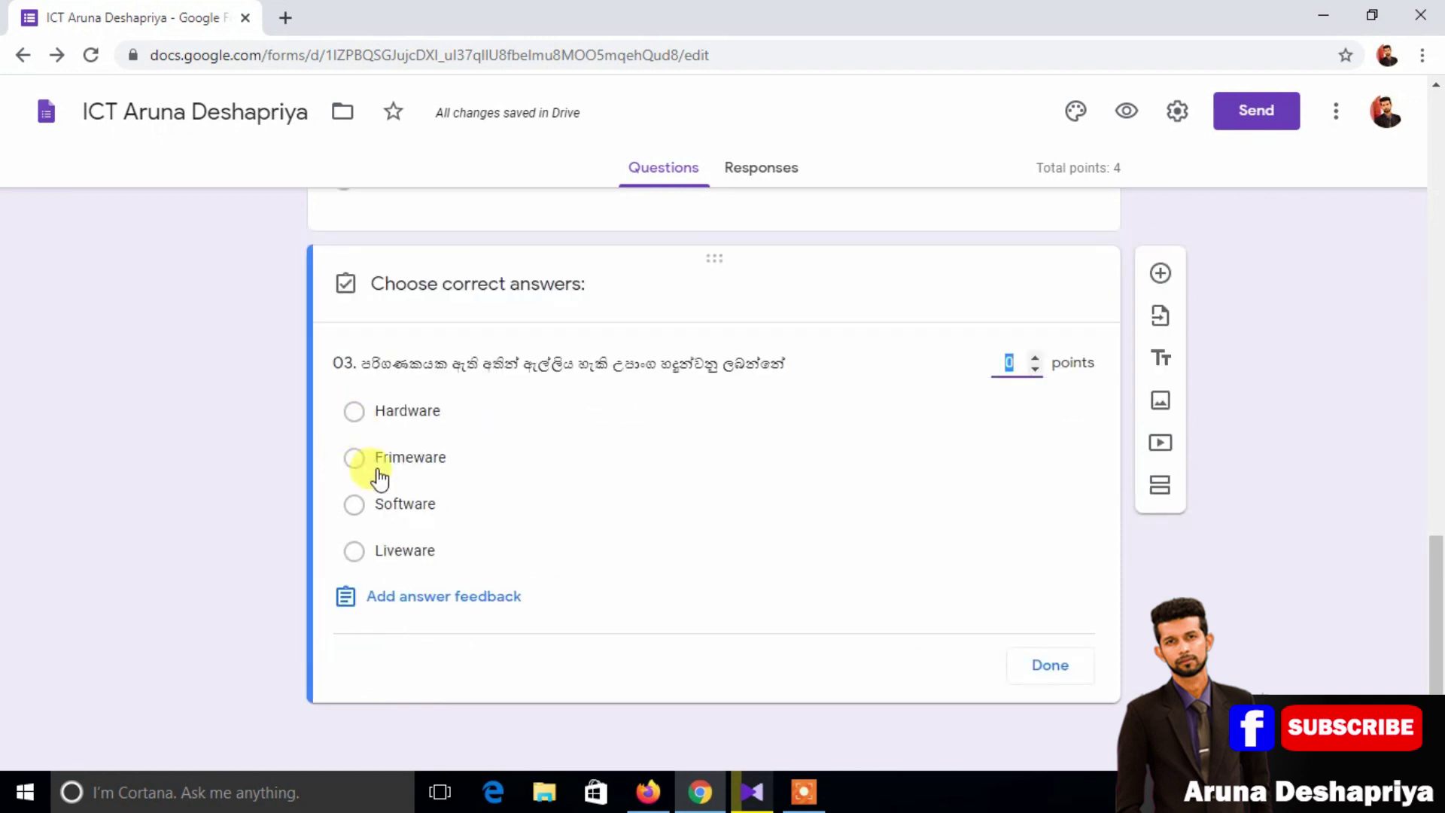
click(353, 410)
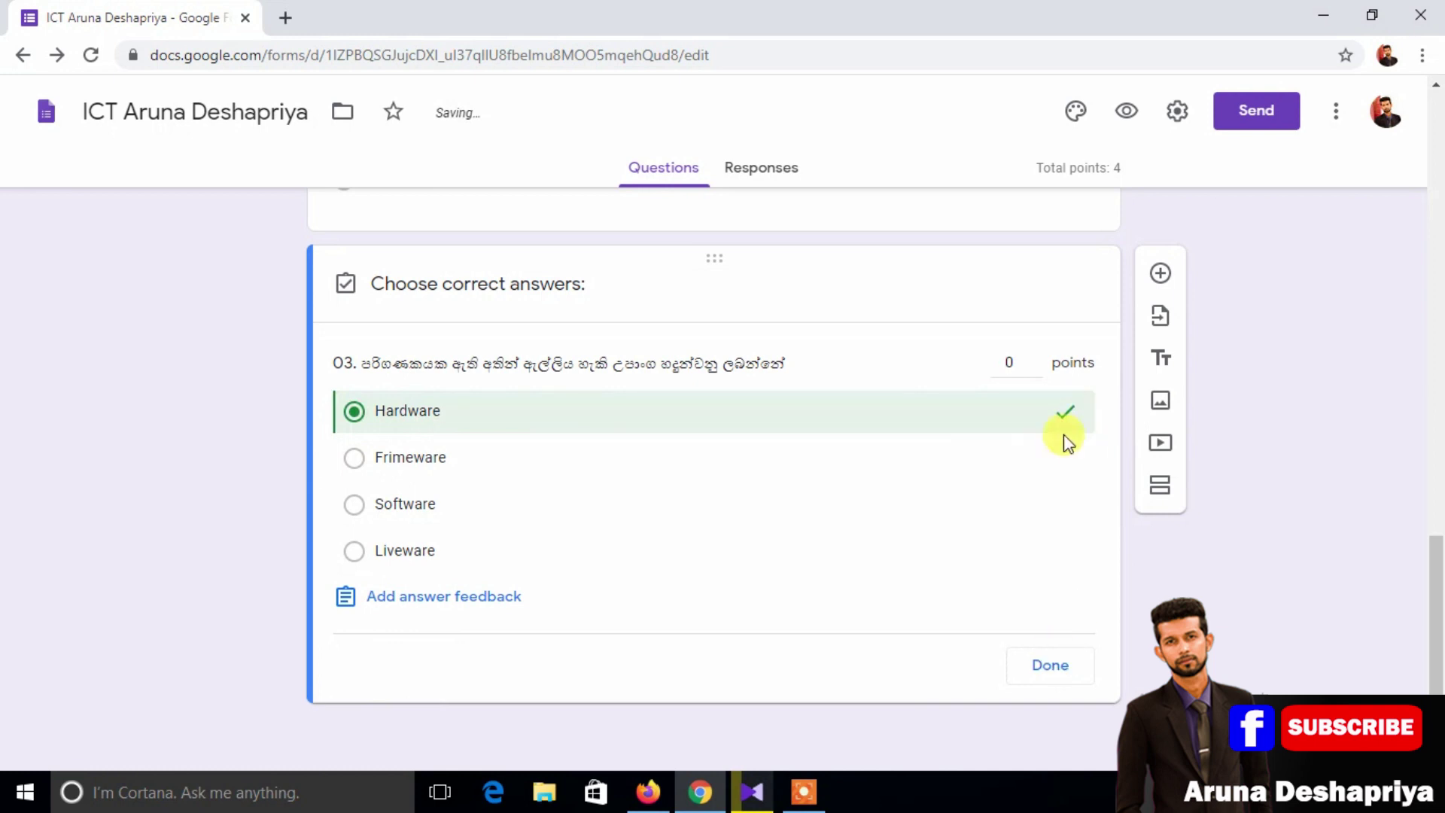
click(1037, 367)
text(1)
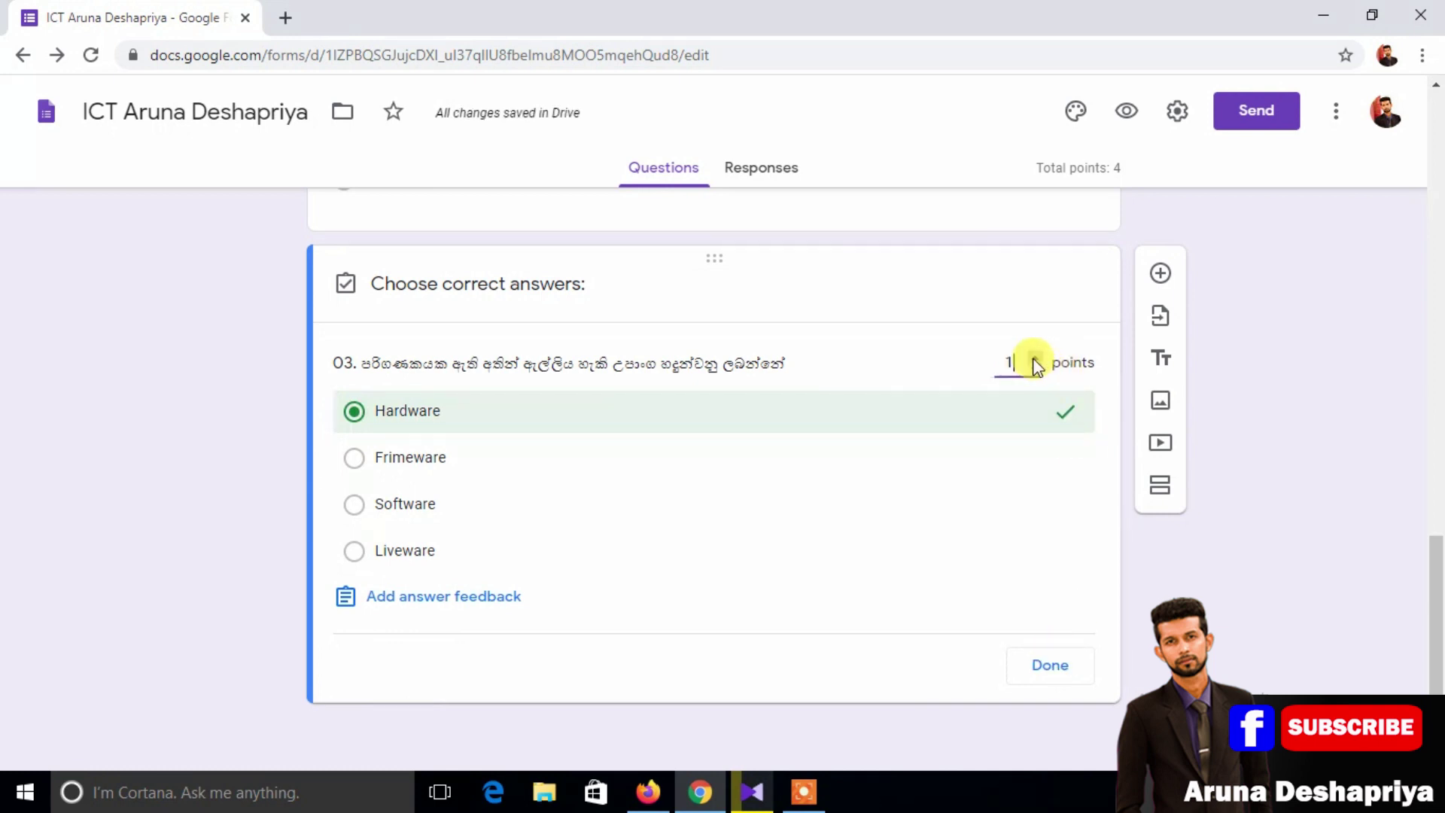
scroll(1035, 367, up, 7)
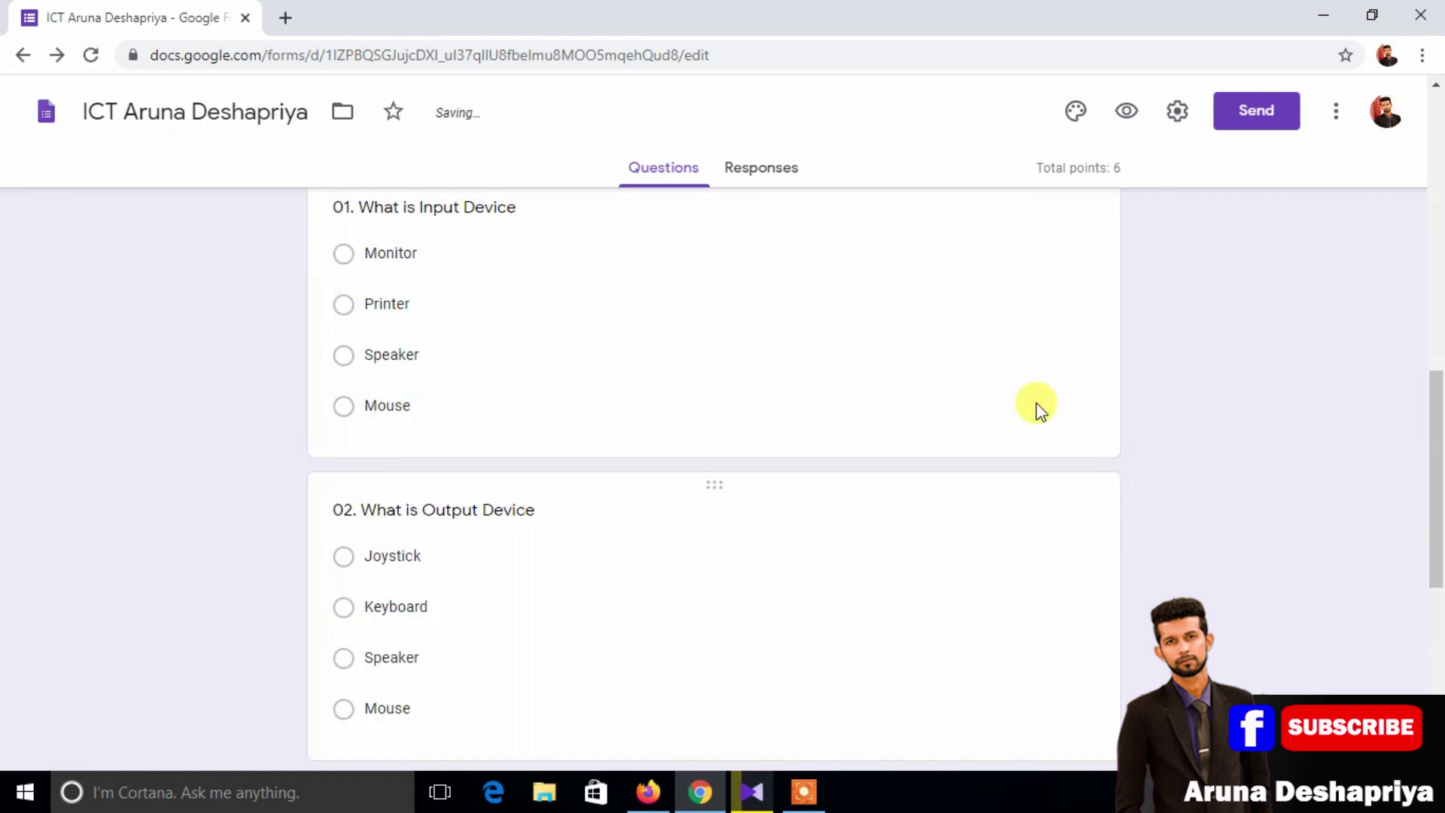
scroll(1039, 407, down, 7)
click(1054, 674)
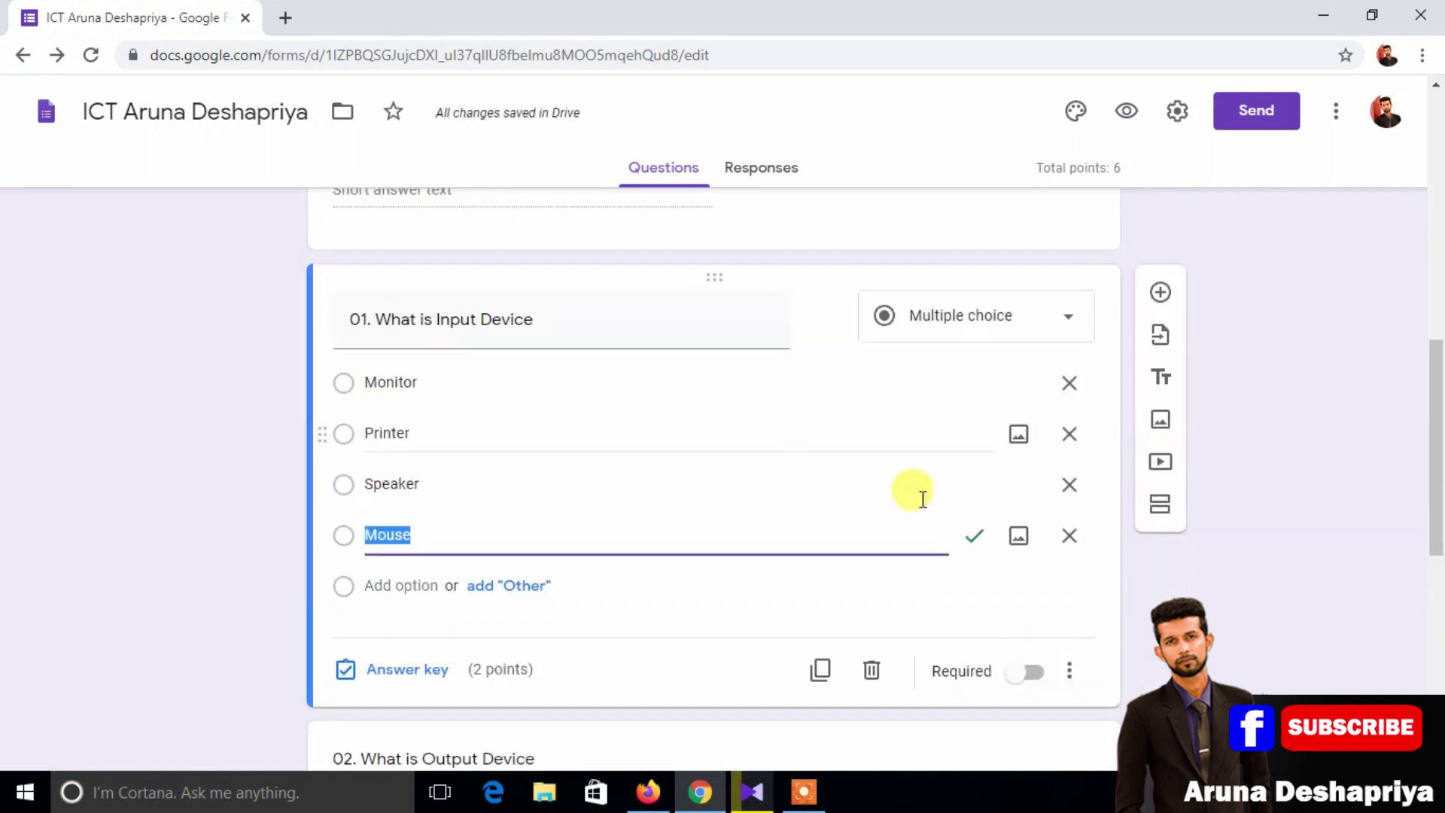
- Turn on Required for questions 01 and 02, then preview the form as a respondent
scroll(915, 621, down, 1)
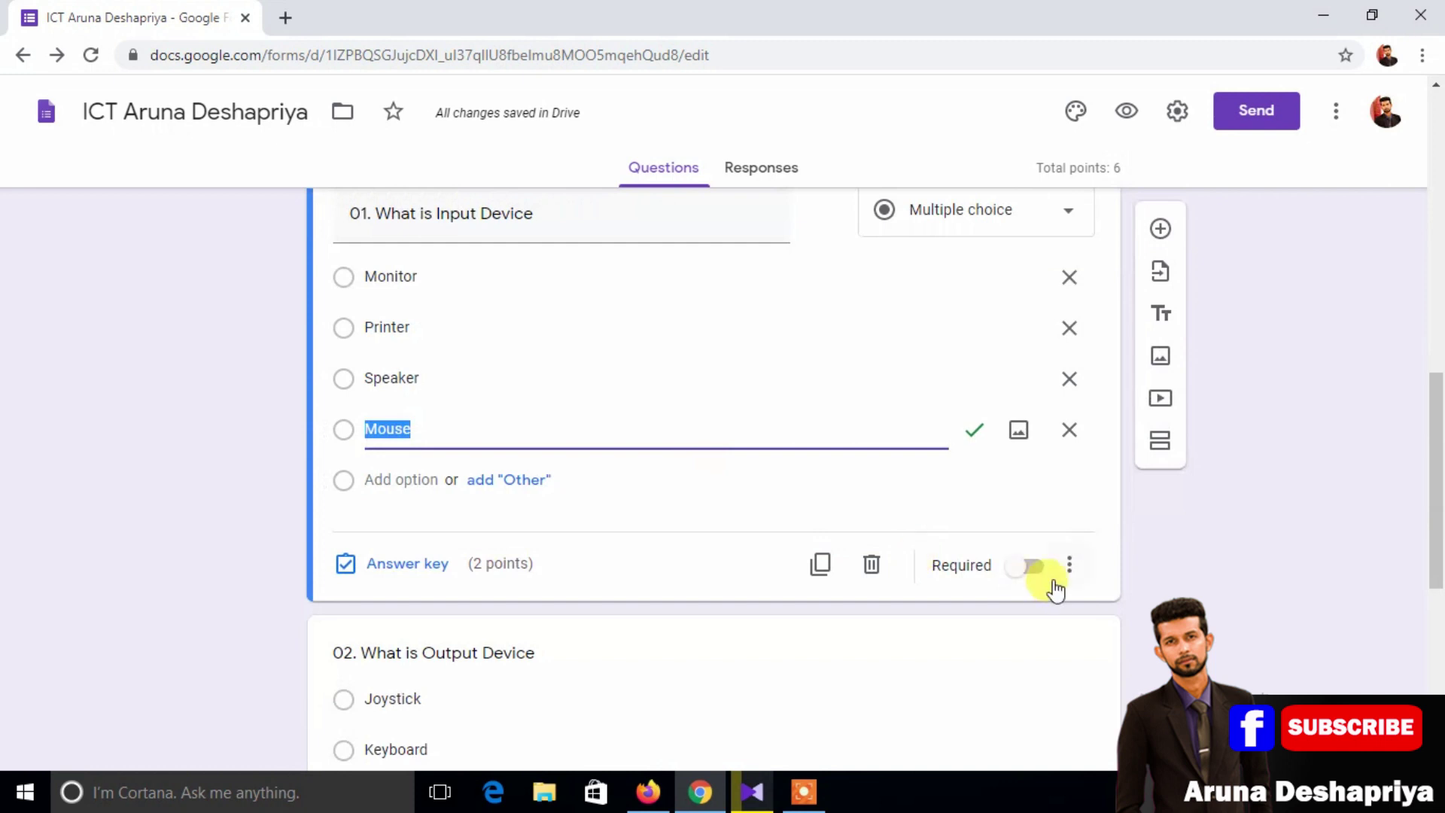
click(1018, 576)
scroll(977, 579, down, 4)
scroll(978, 563, down, 2)
scroll(972, 528, up, 1)
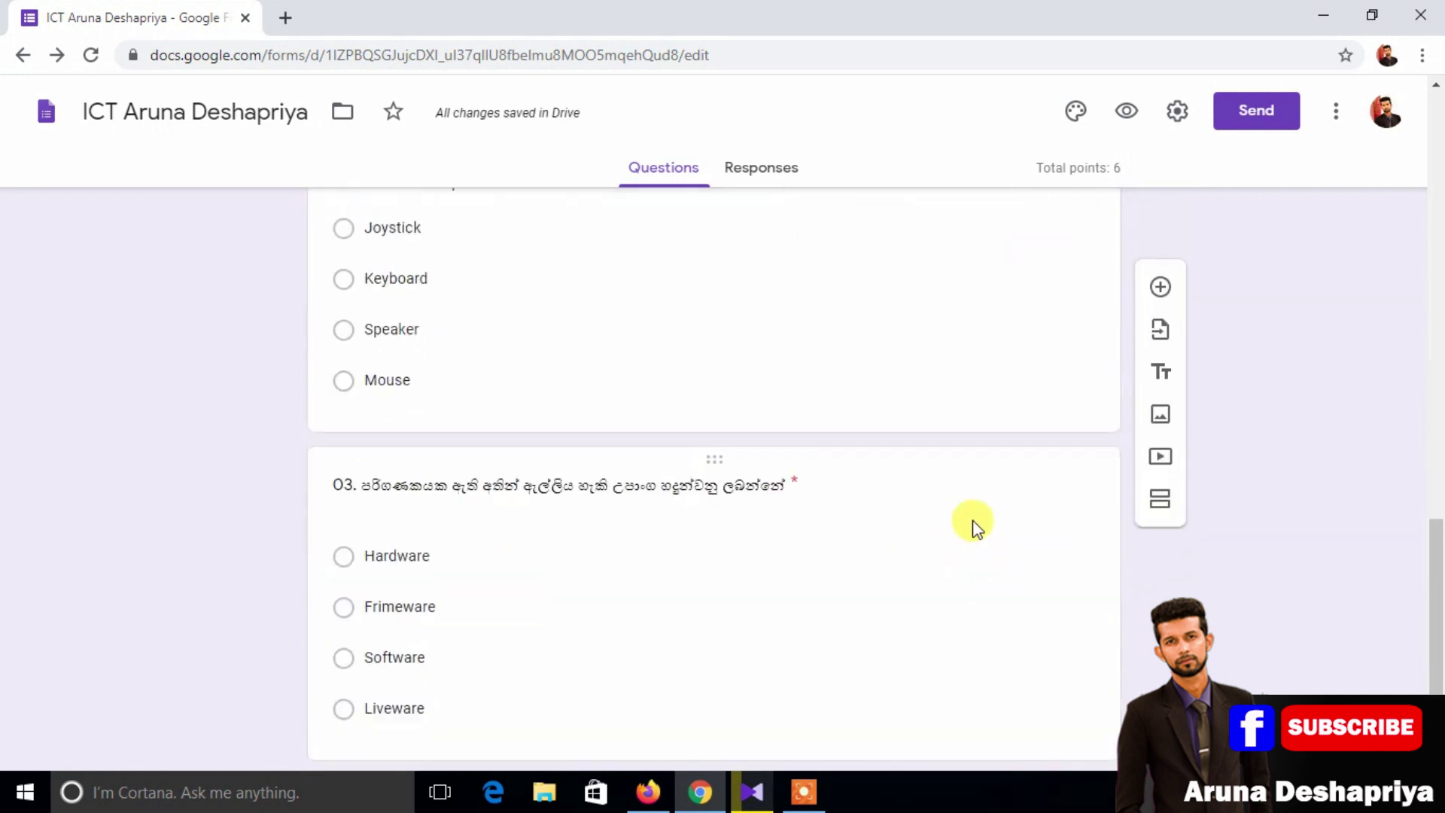
scroll(976, 524, down, 1)
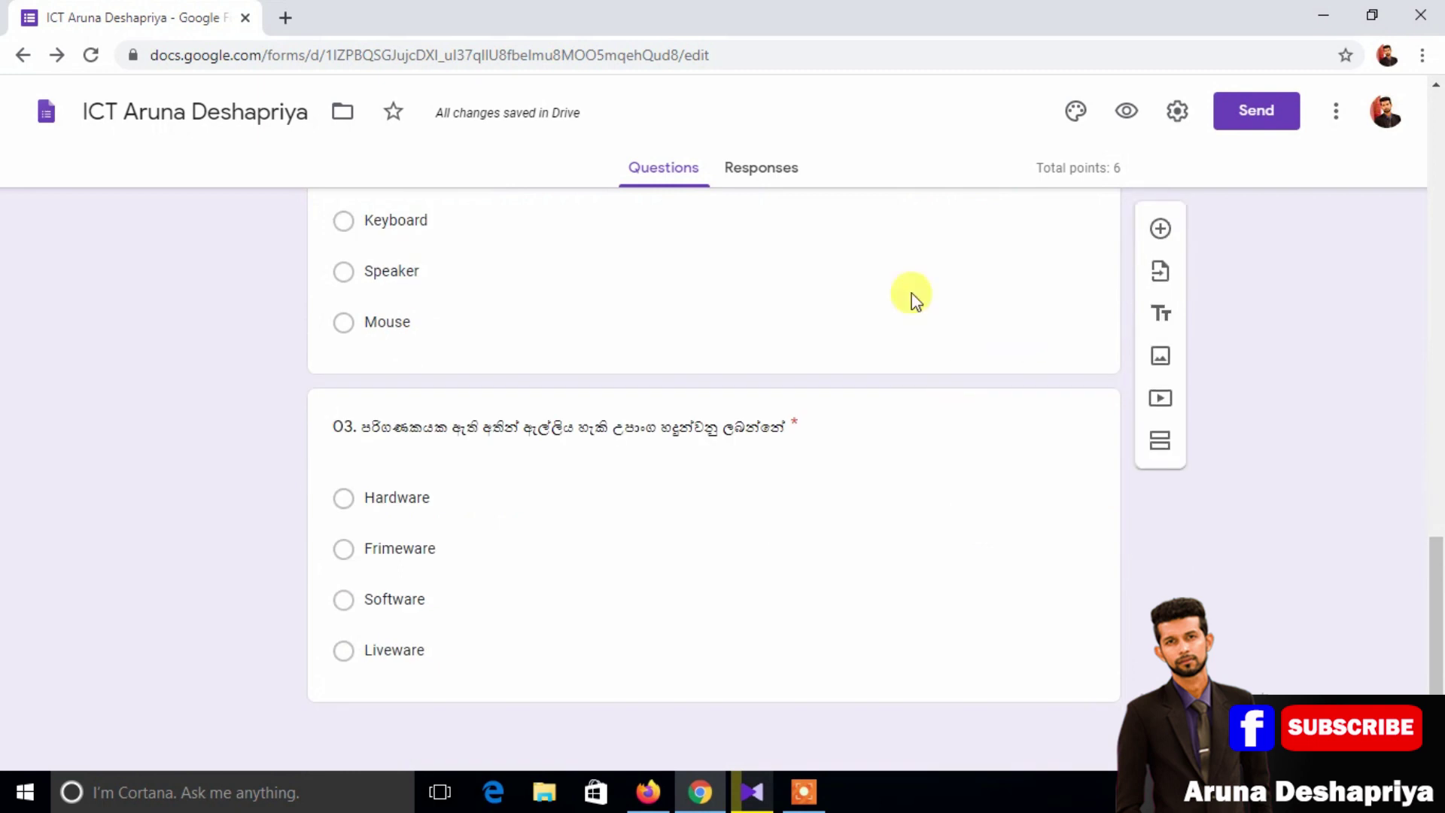
click(993, 368)
click(1028, 342)
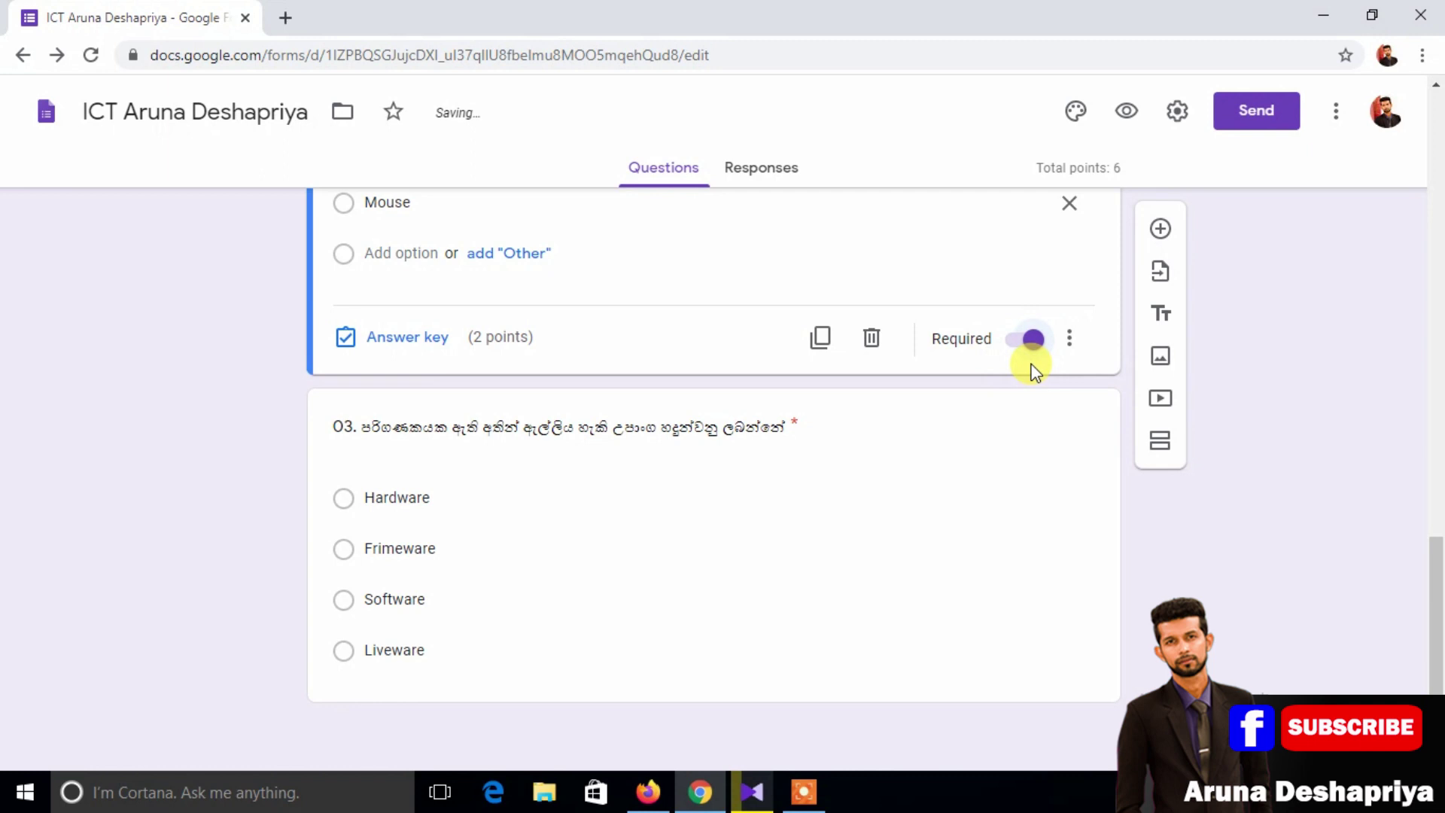
click(1126, 113)
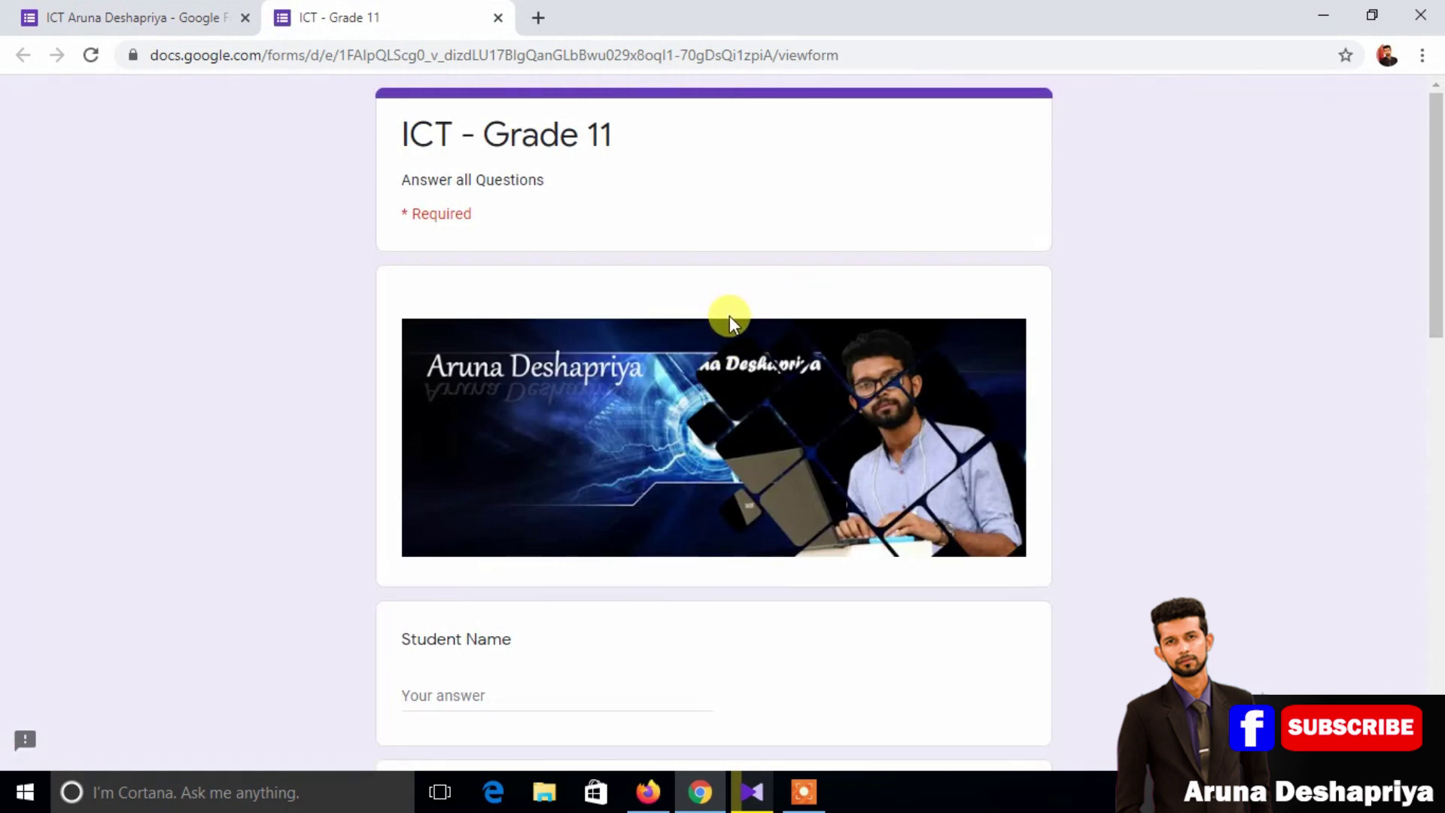
- Scroll through the ICT - Grade 11 preview to check the banner and questions
scroll(730, 314, down, 7)
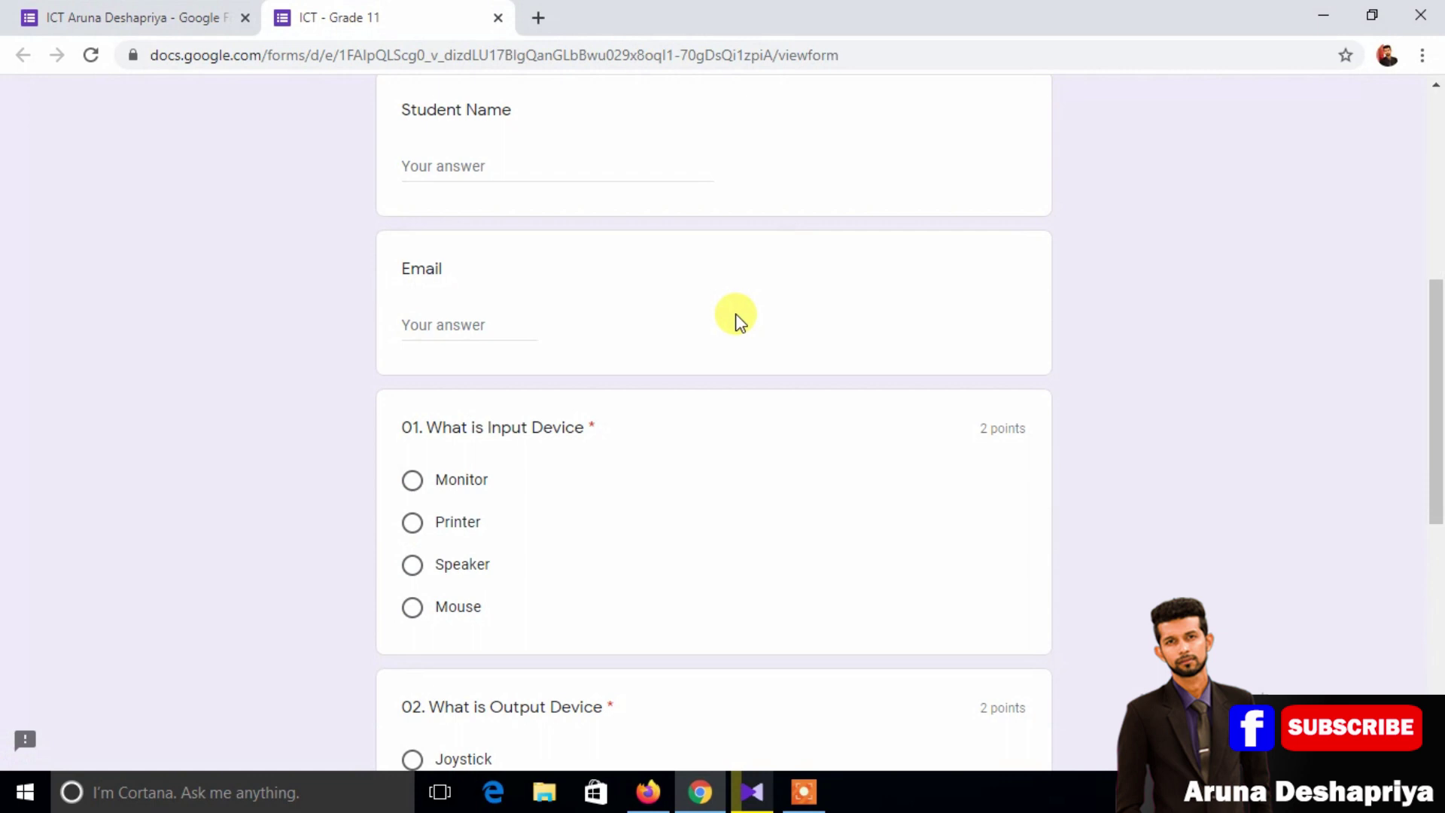
scroll(735, 316, down, 8)
scroll(764, 306, up, 14)
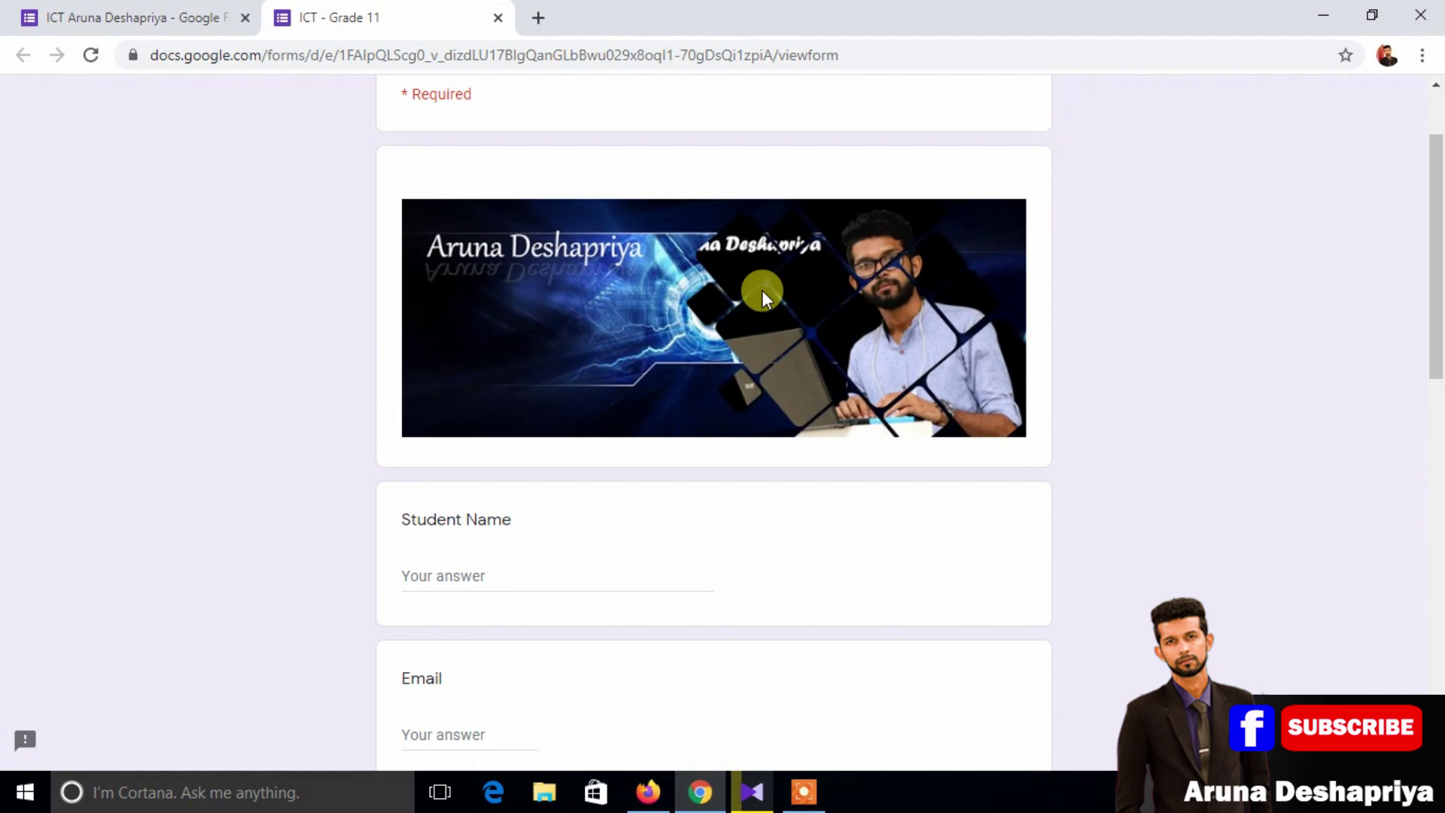
scroll(762, 290, up, 2)
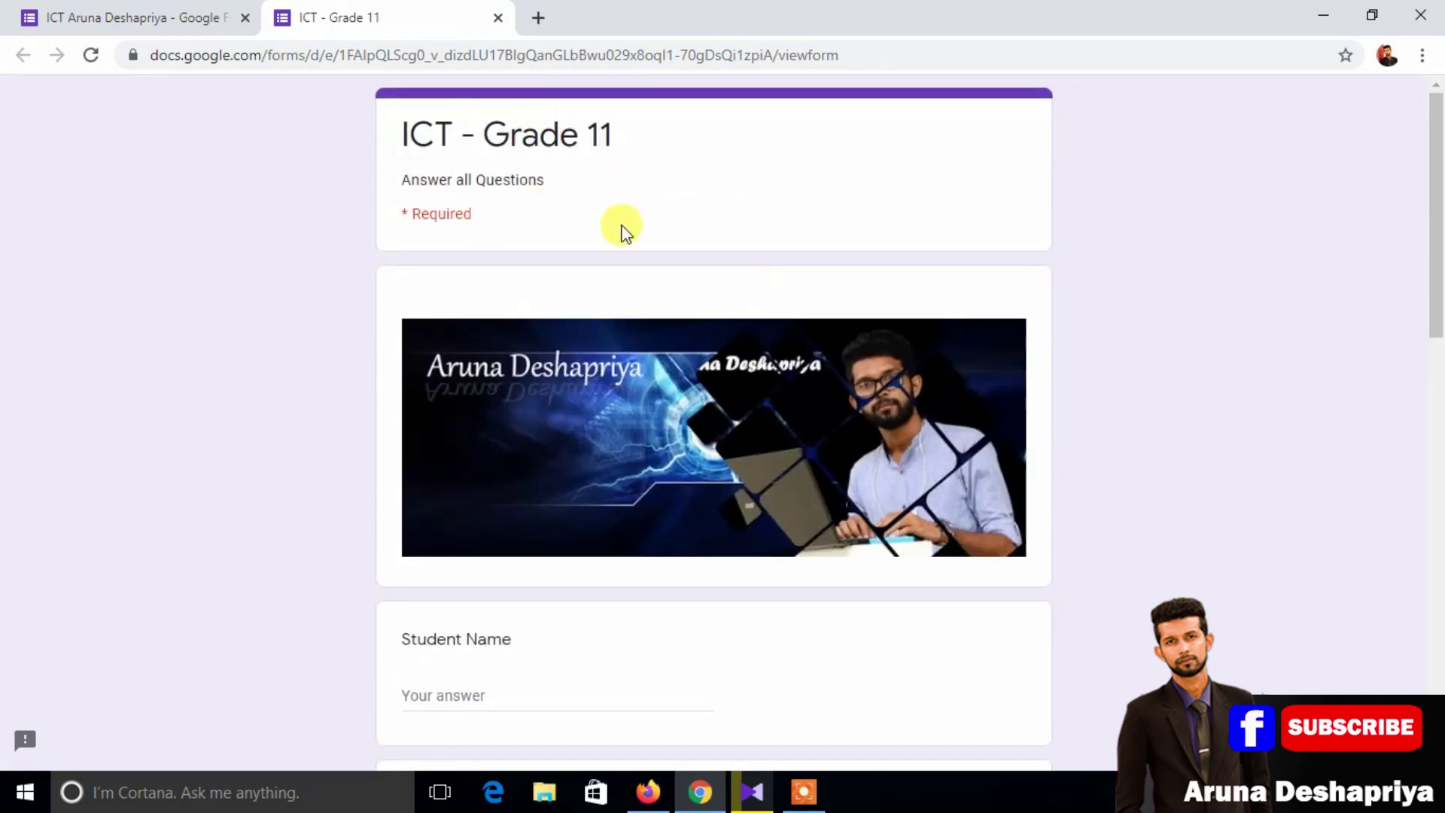
scroll(587, 294, down, 3)
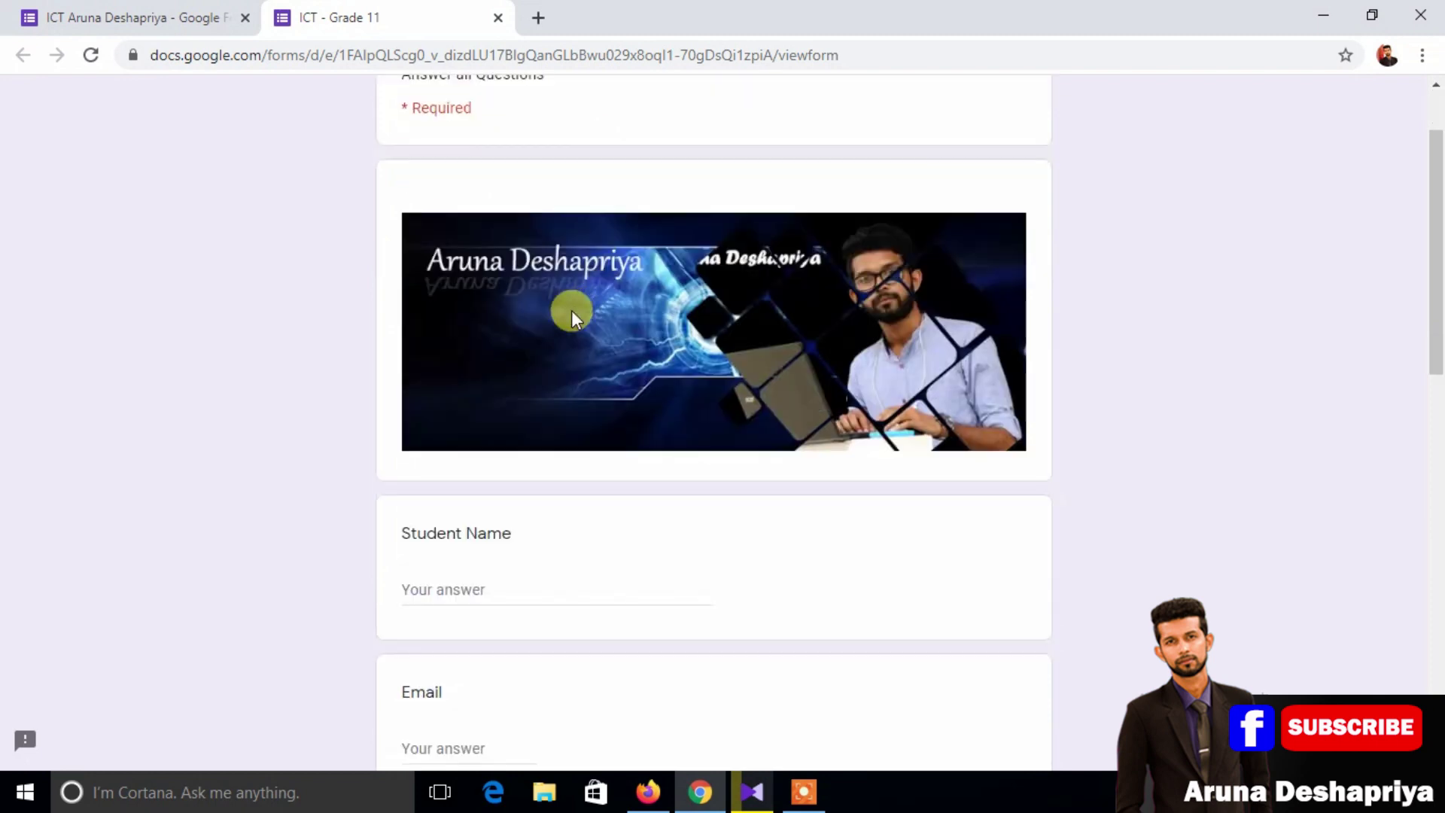
scroll(536, 456, down, 1)
- Fill in the Student Name and Email answers with a student's name and e-mail address
click(472, 372)
text(Samantha)
click(473, 531)
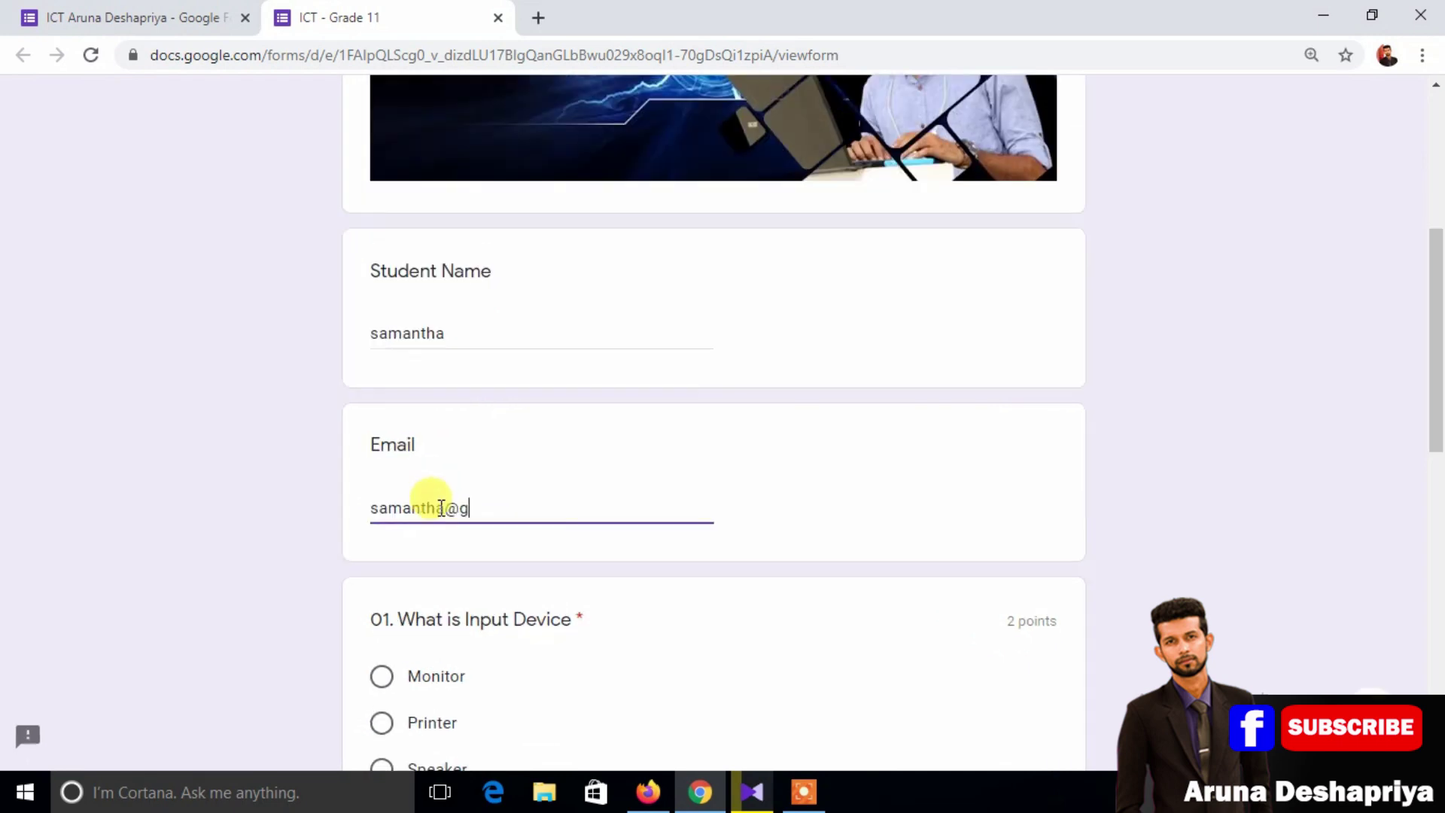
text(mail.com)
scroll(604, 519, down, 2)
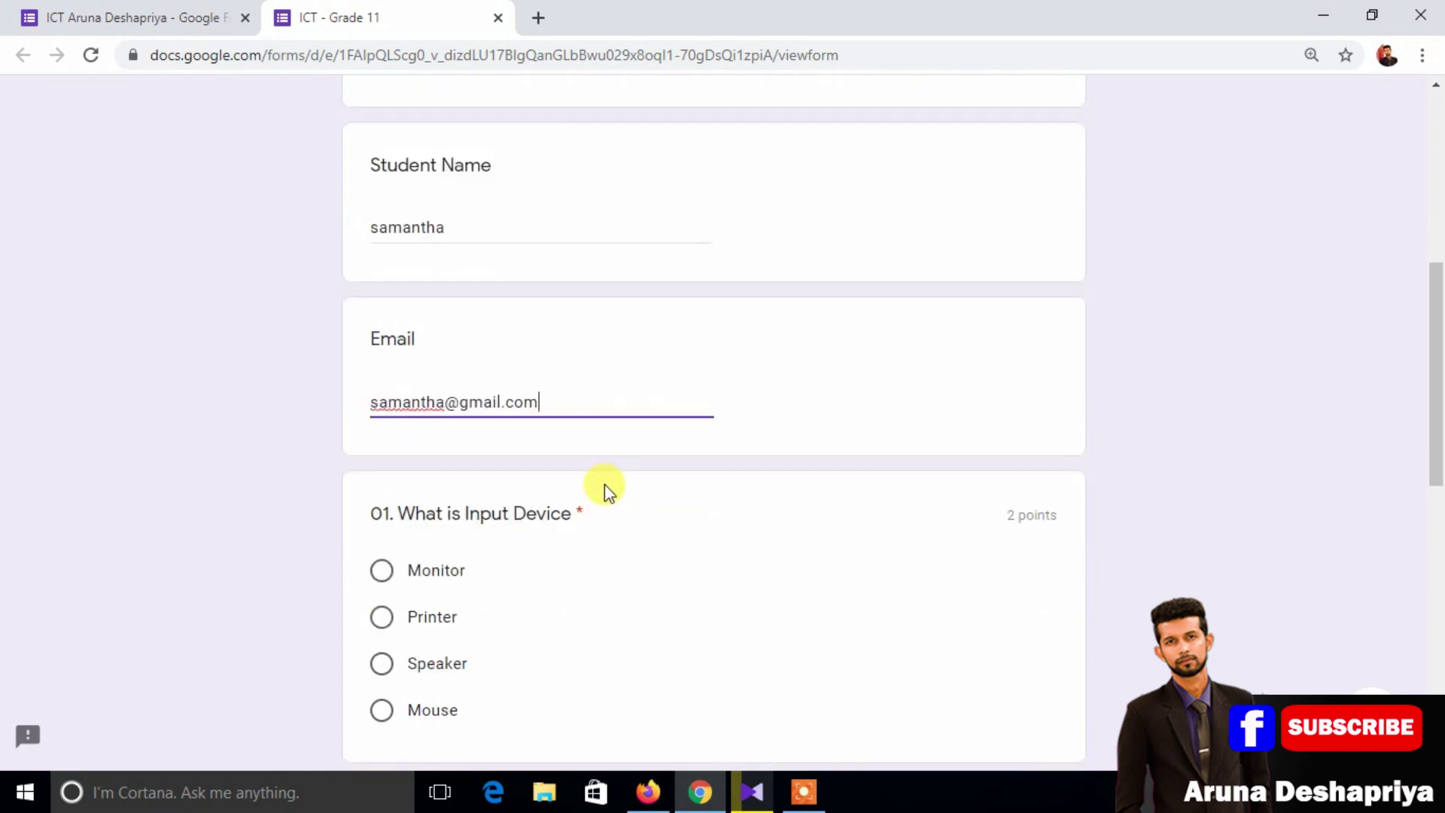
scroll(816, 394, down, 3)
scroll(778, 414, up, 1)
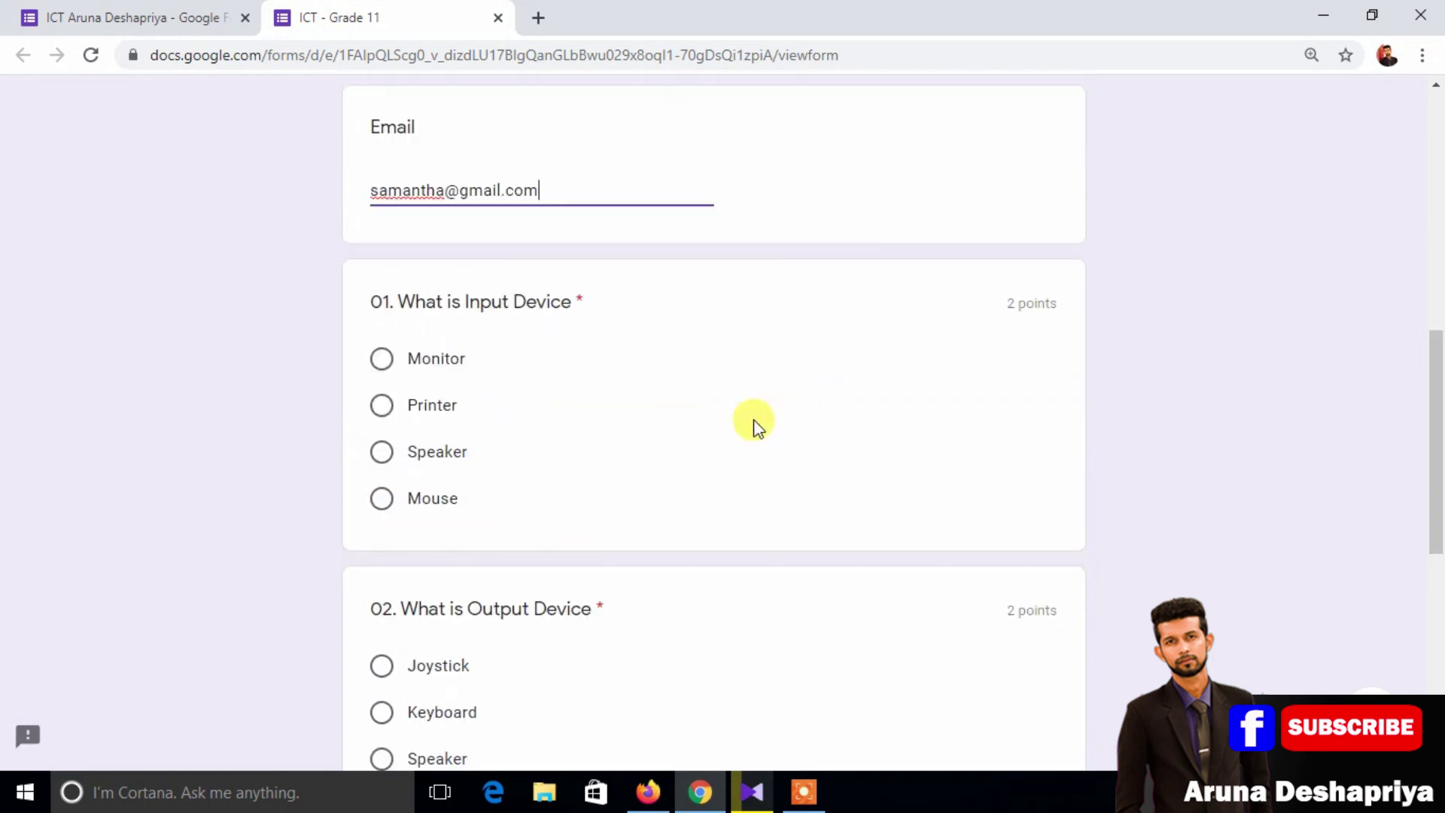
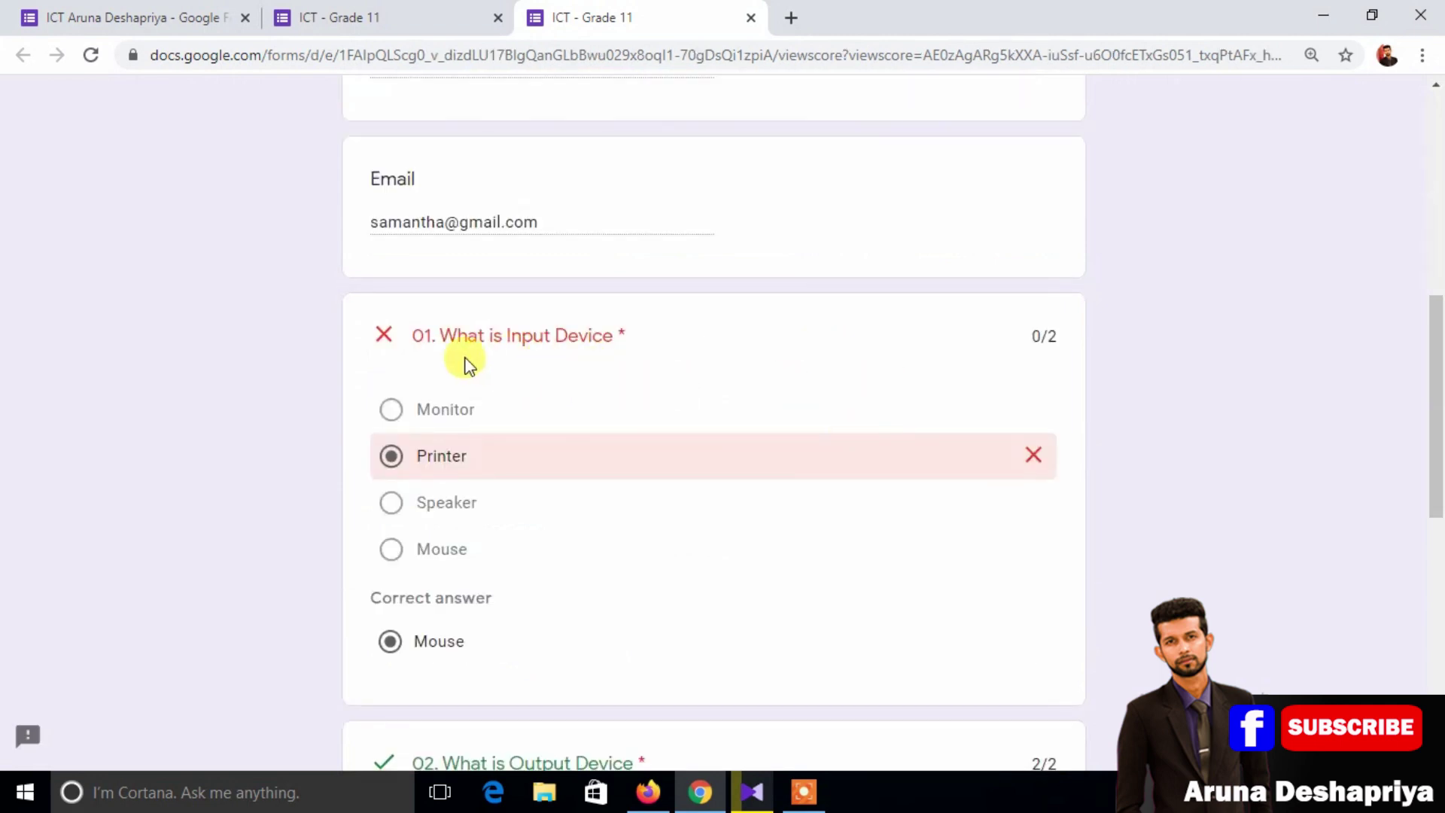
scroll(1039, 521, down, 1)
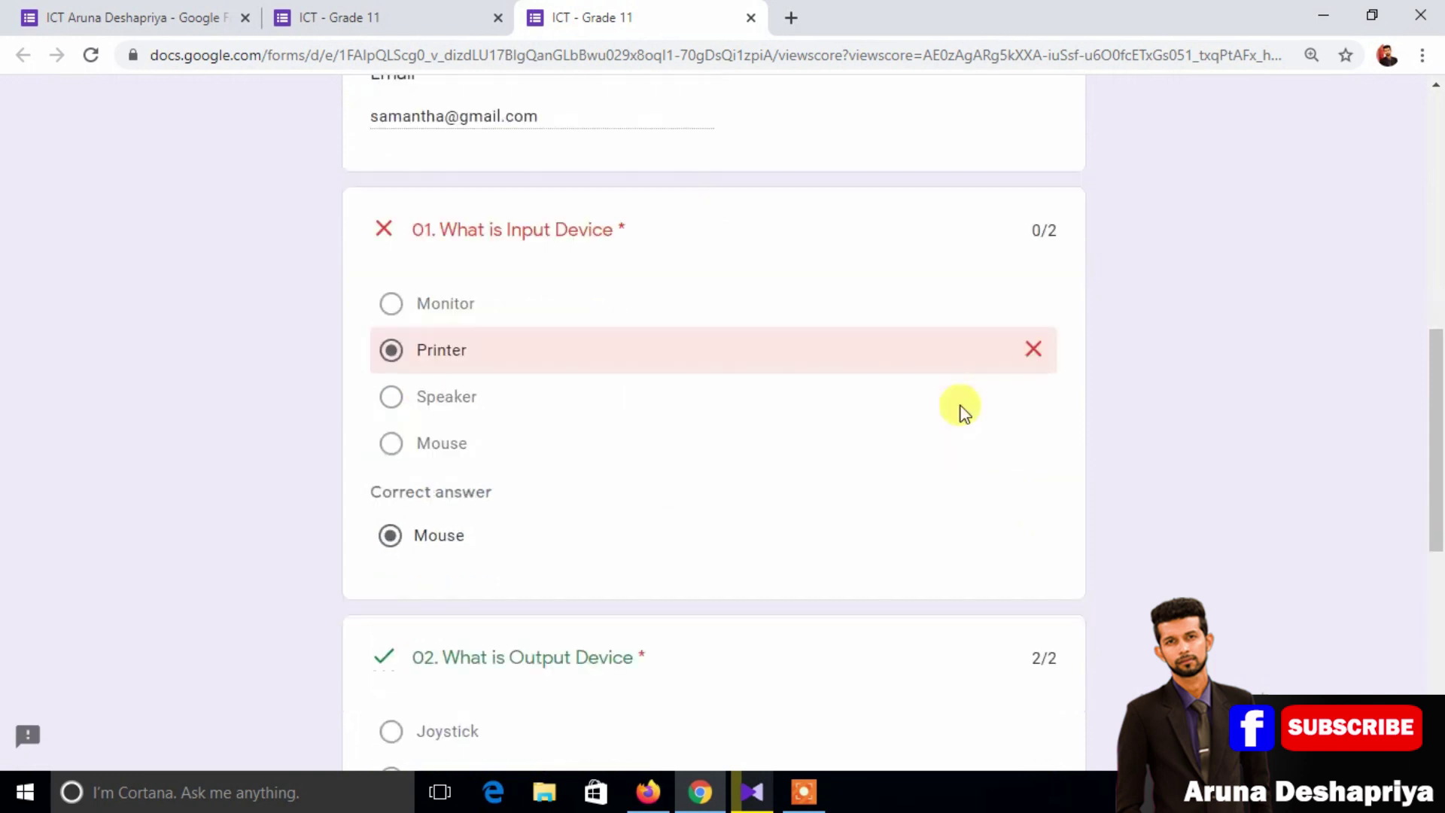
scroll(542, 441, down, 1)
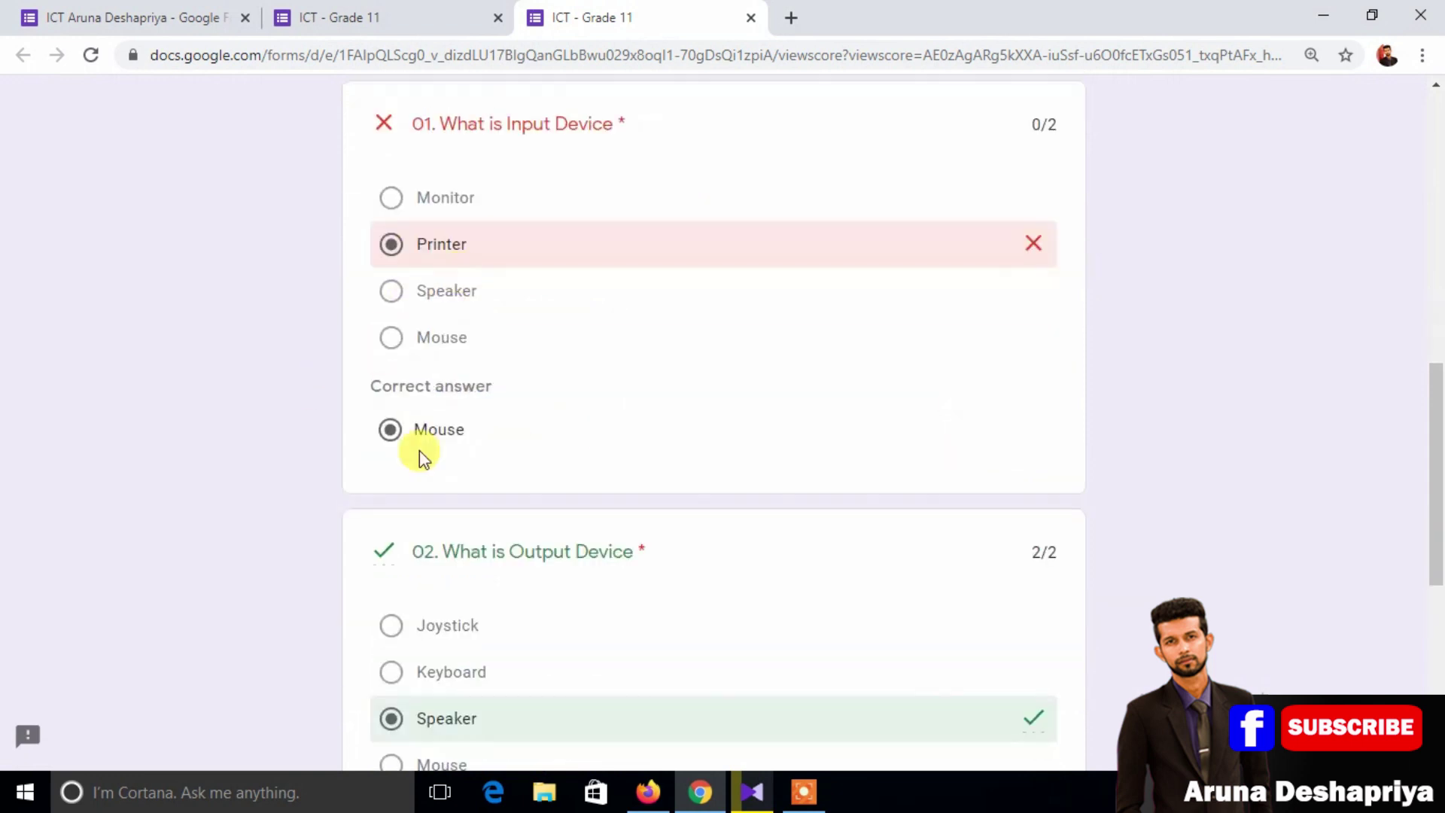
scroll(449, 210, down, 2)
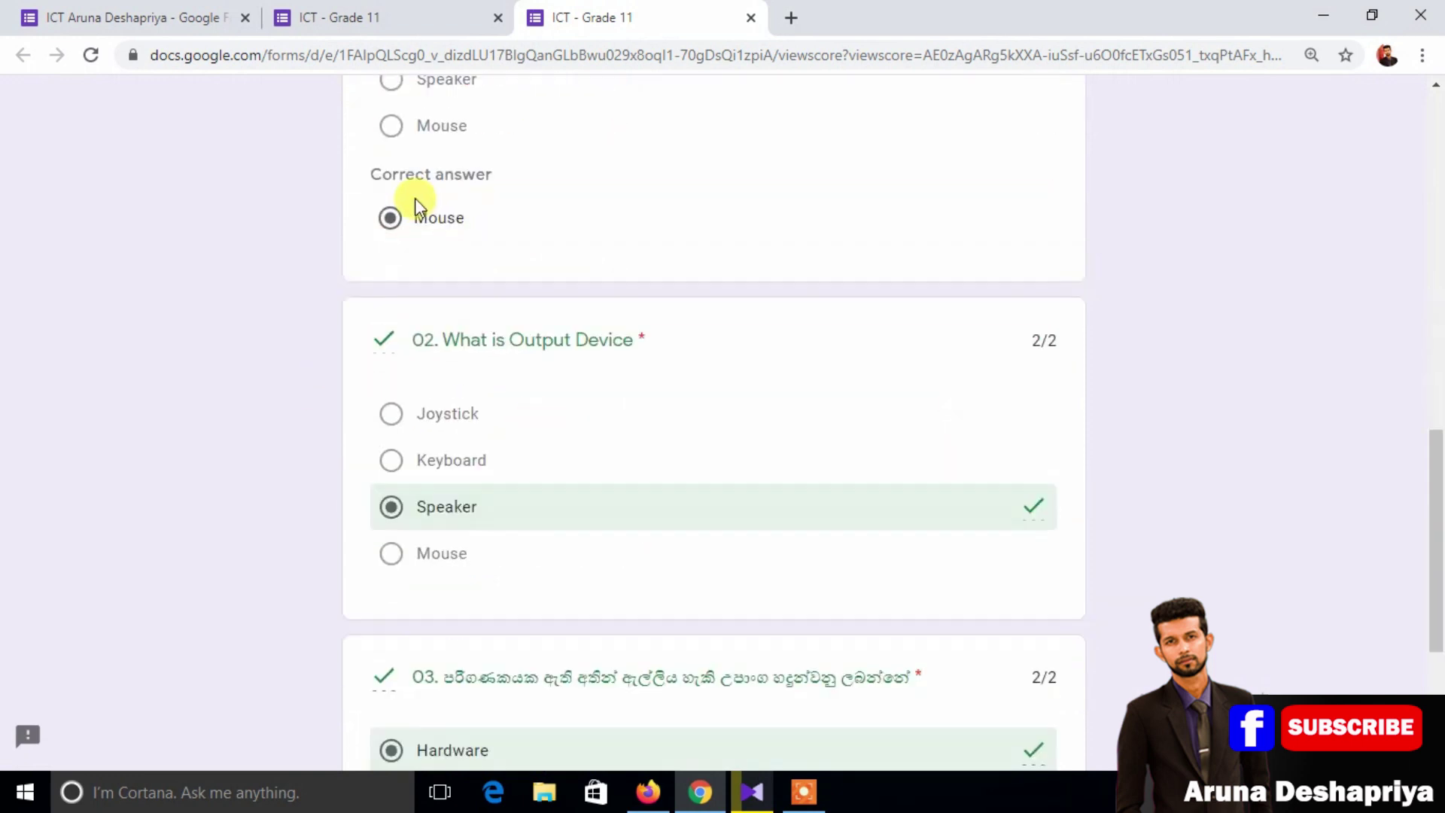
scroll(459, 448, down, 2)
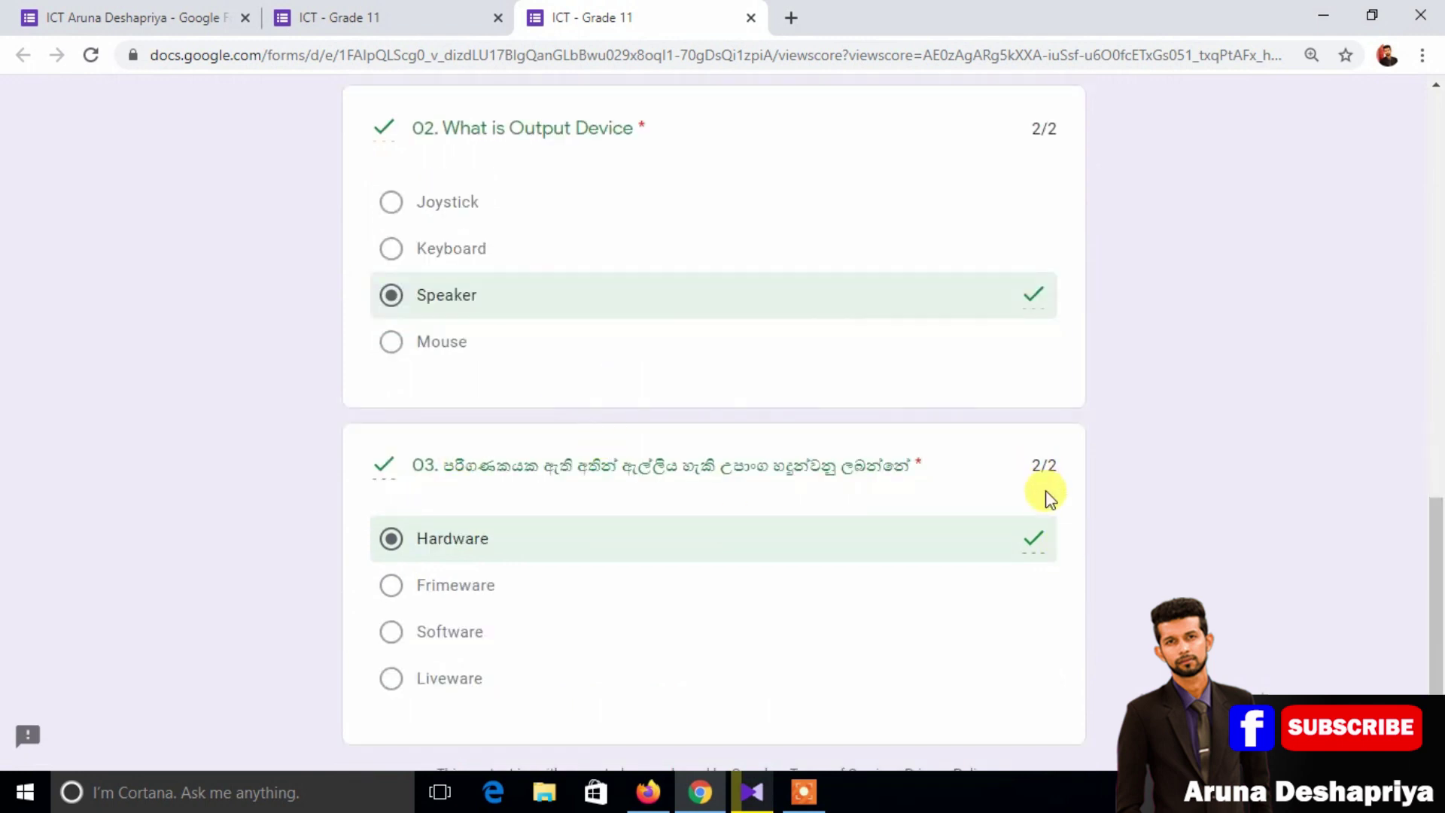
scroll(1033, 263, up, 10)
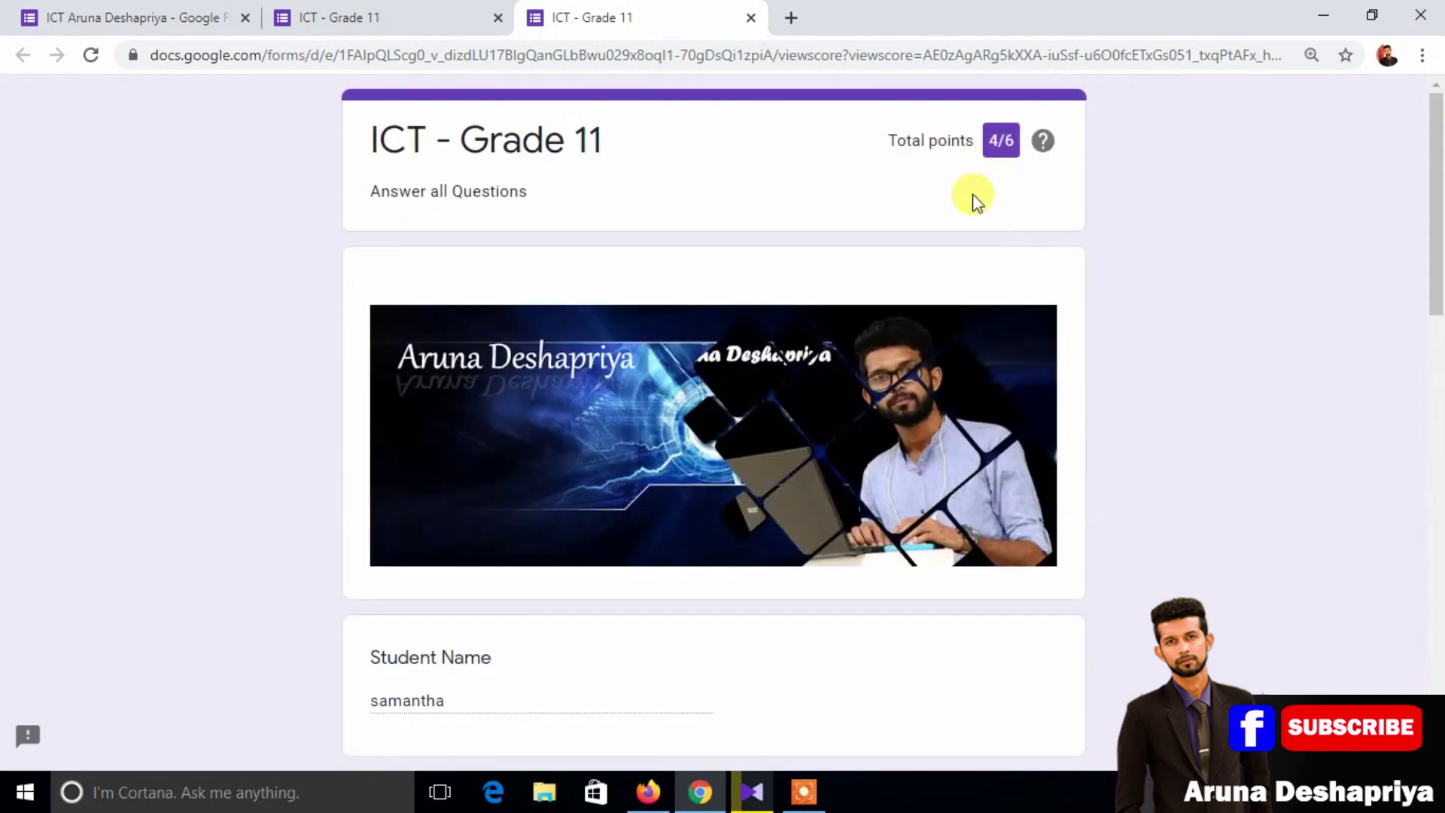
scroll(968, 218, down, 10)
scroll(764, 393, up, 4)
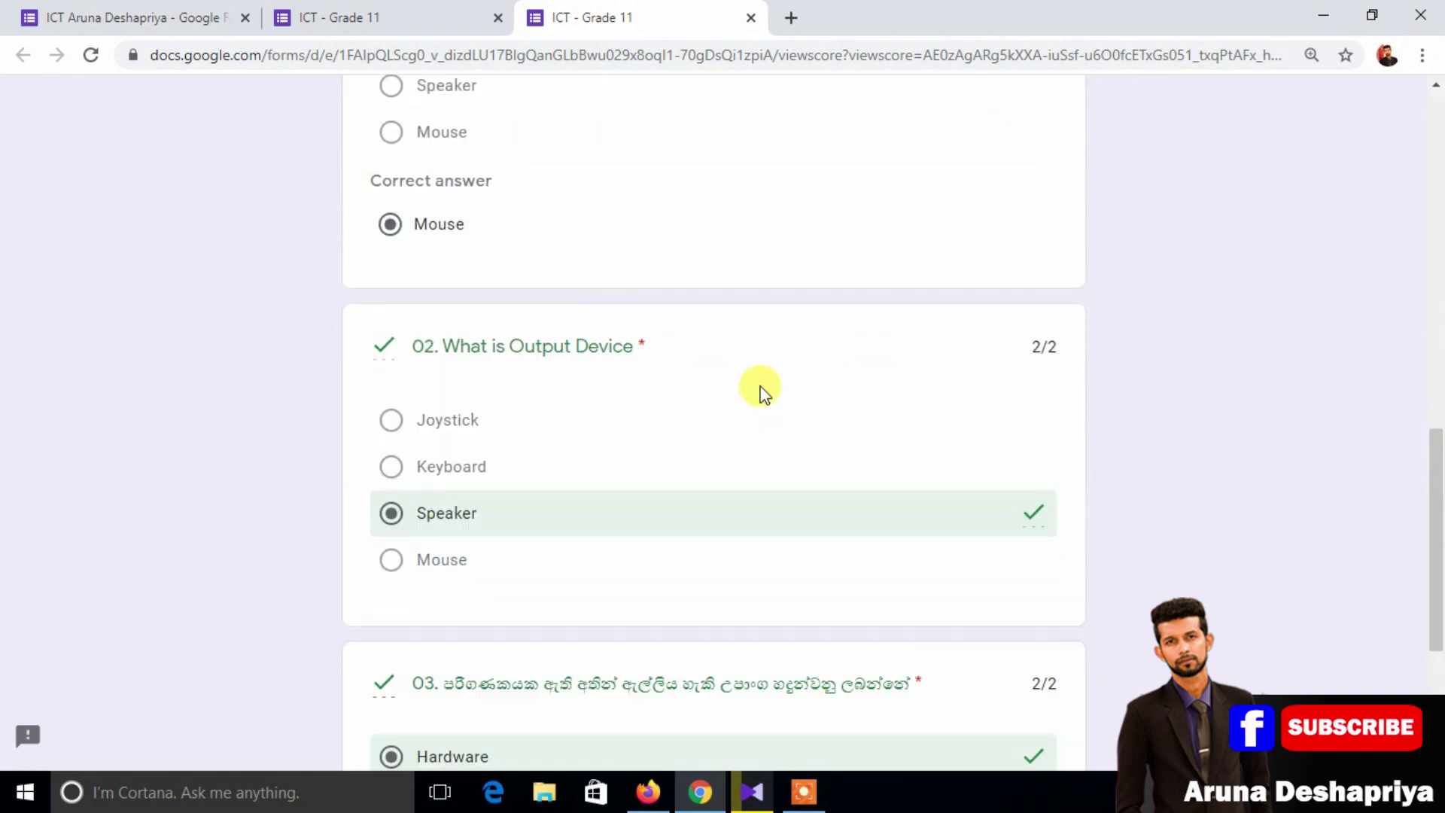
scroll(760, 390, up, 10)
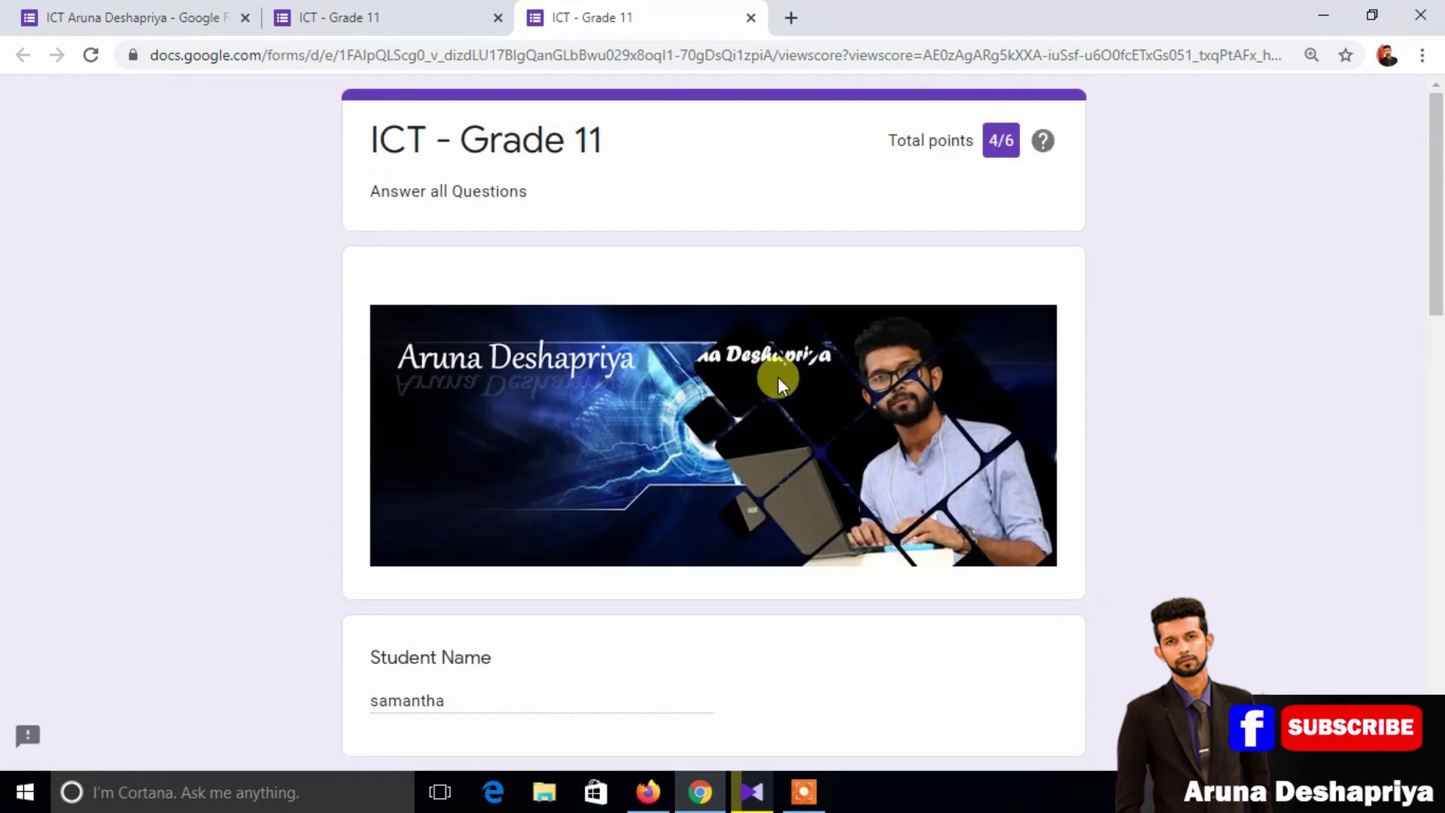
- Close the first response's score page and enter the student's name and e-mail address
click(750, 17)
scroll(625, 310, down, 4)
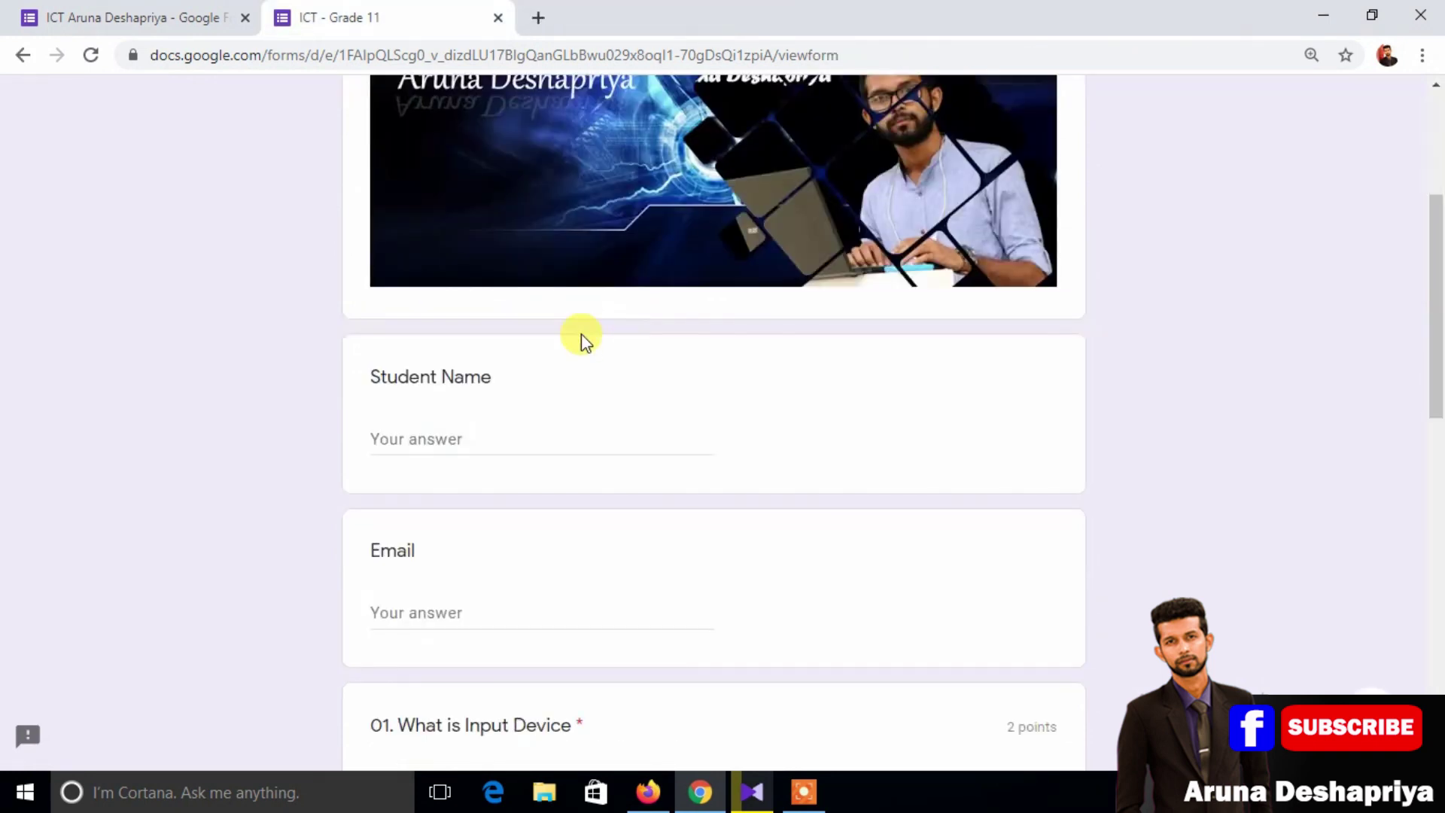
click(466, 440)
text(kamala)
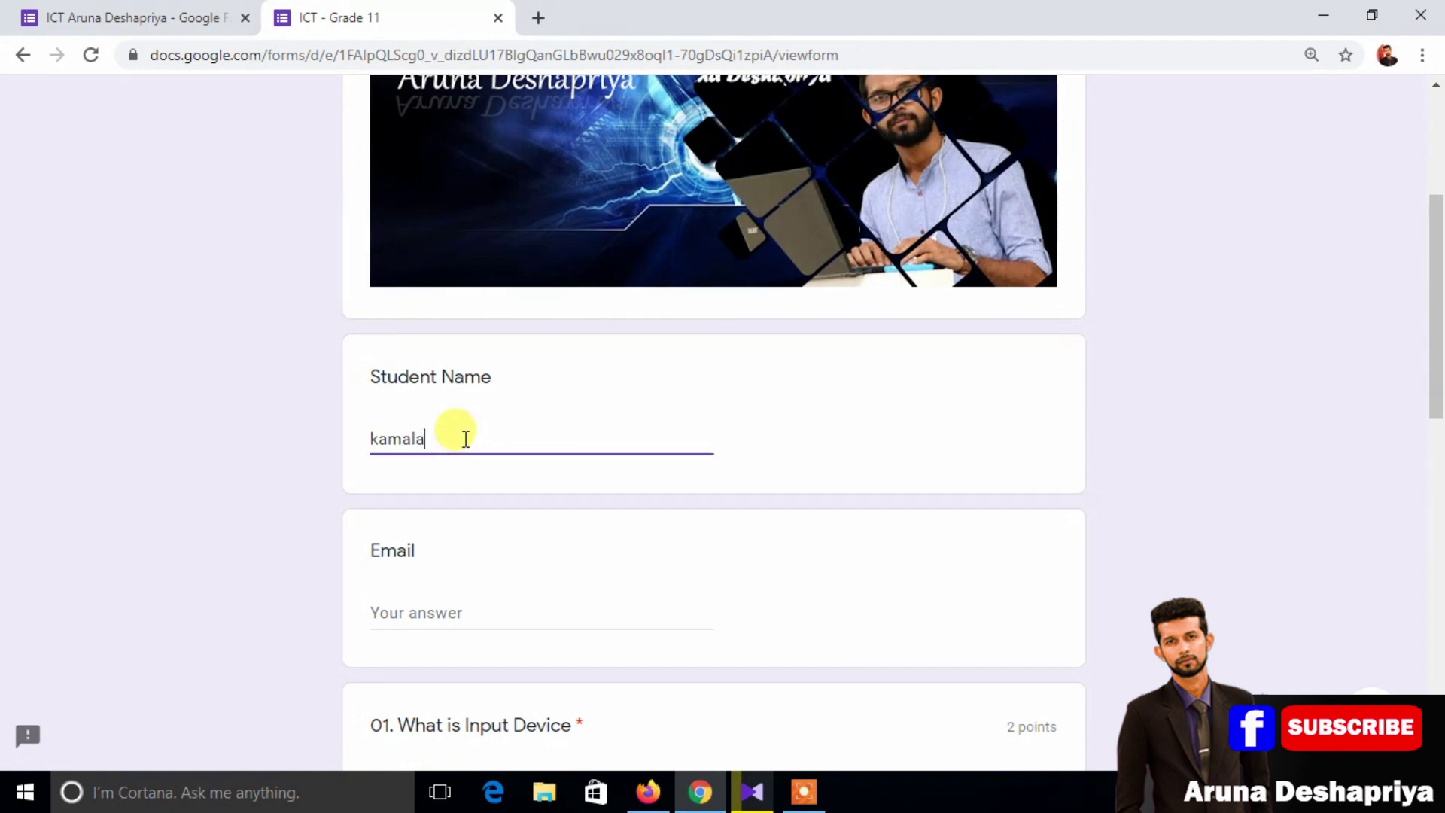
click(478, 614)
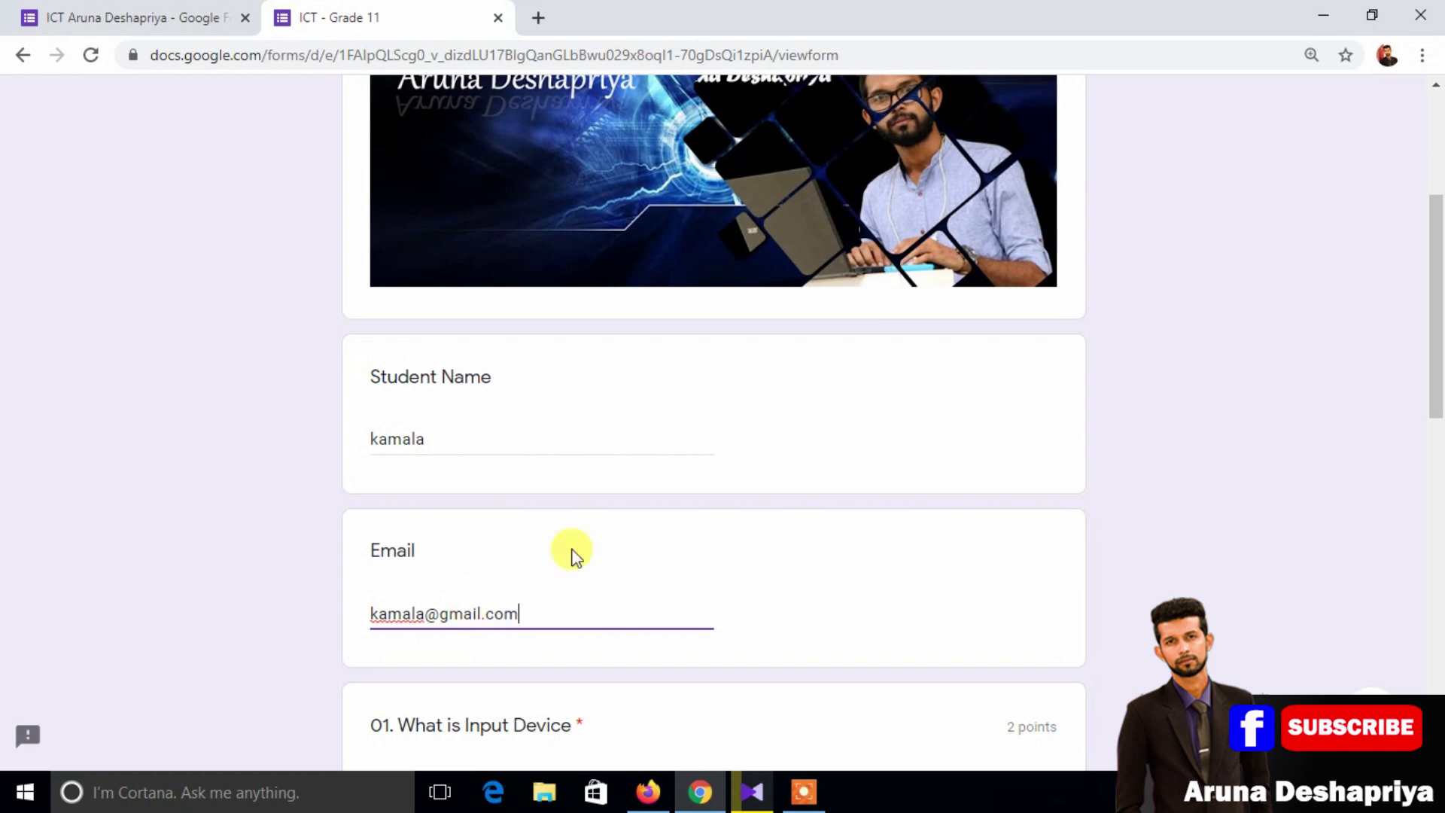
- Answer the three questions with Mouse, Joystick and Frimeware, then submit the response
scroll(568, 557, down, 4)
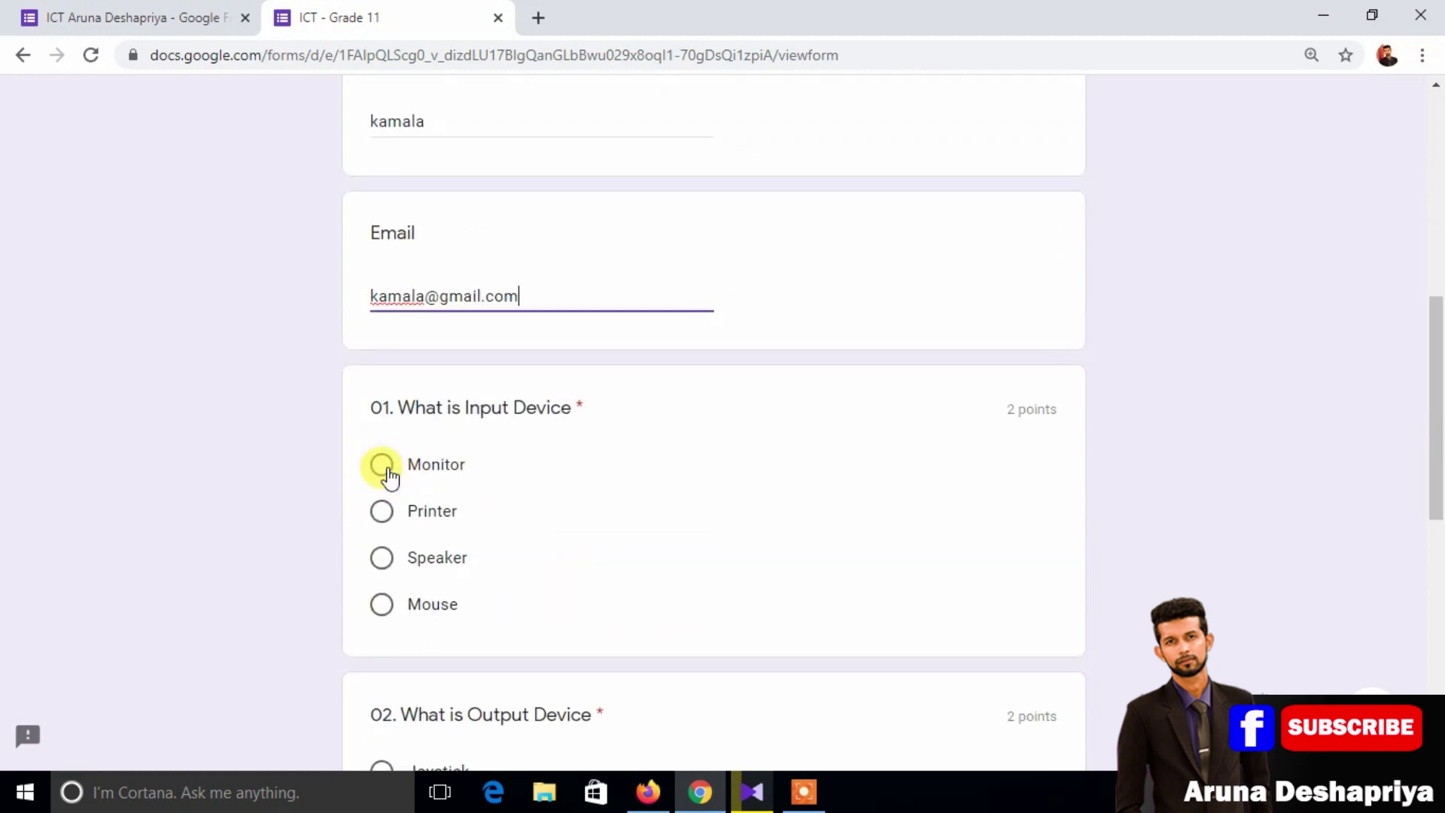
click(392, 603)
scroll(688, 484, down, 5)
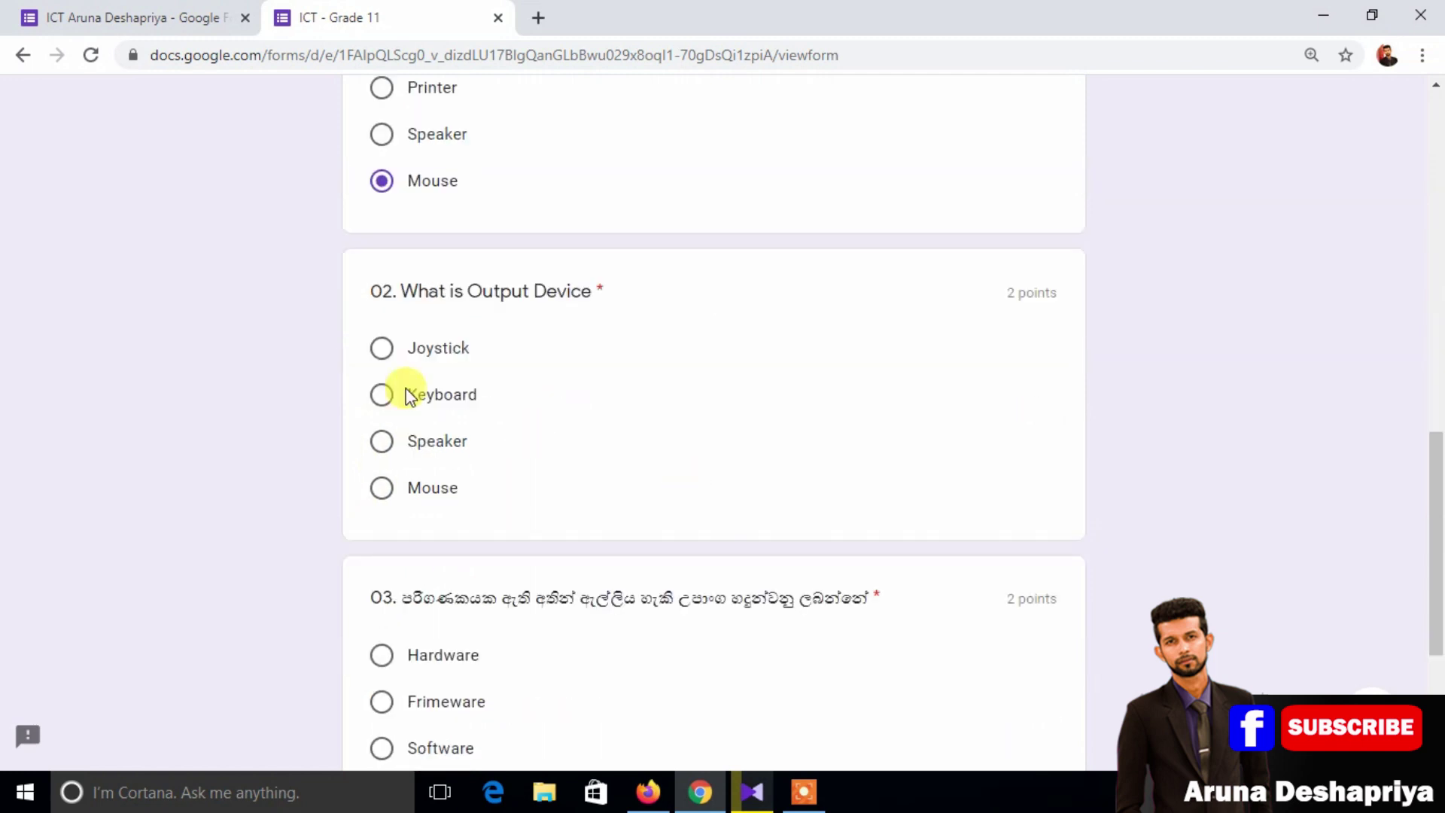
click(382, 349)
scroll(600, 387, down, 3)
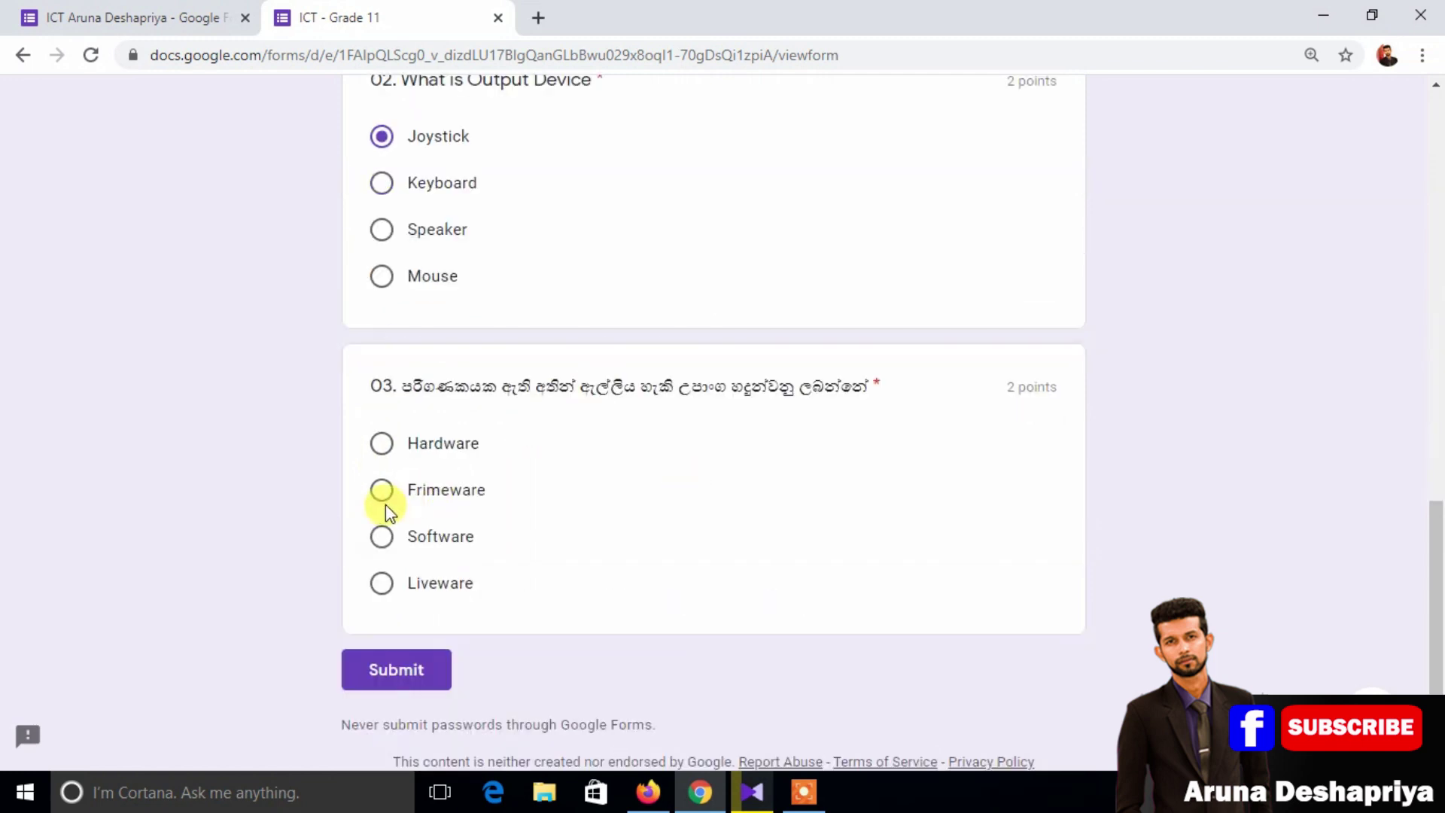
click(418, 505)
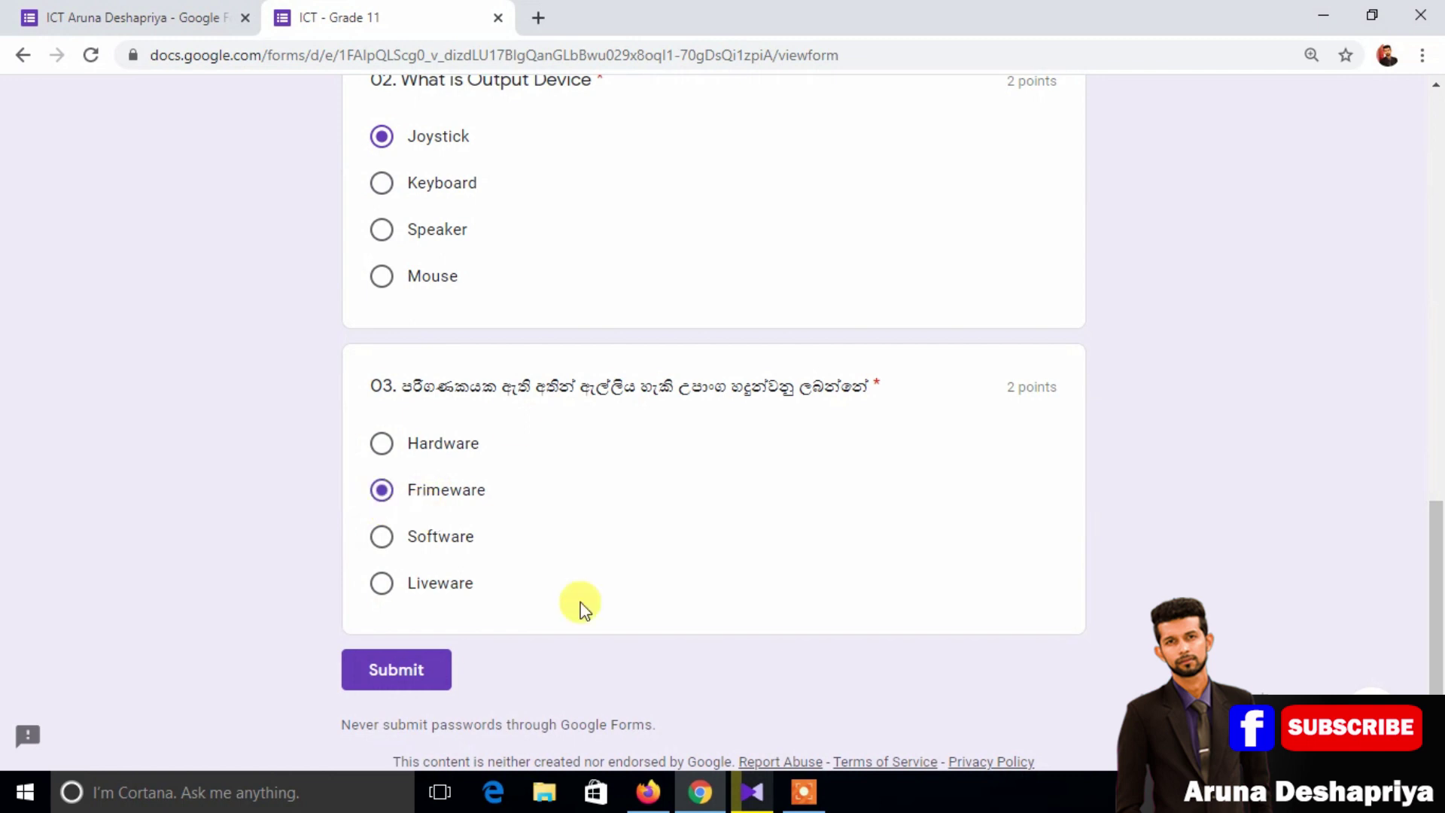
click(413, 677)
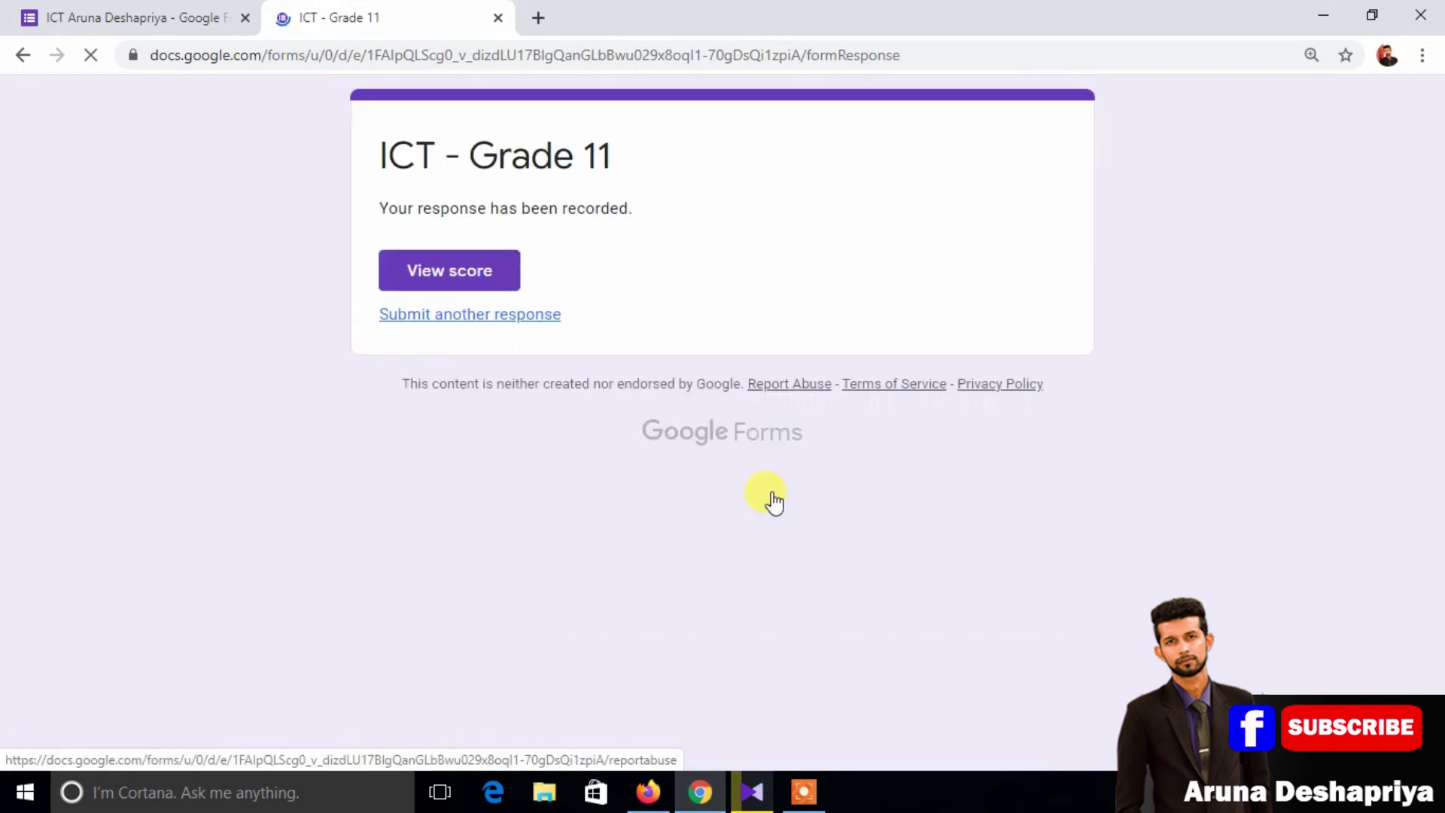
click(464, 277)
scroll(726, 307, down, 5)
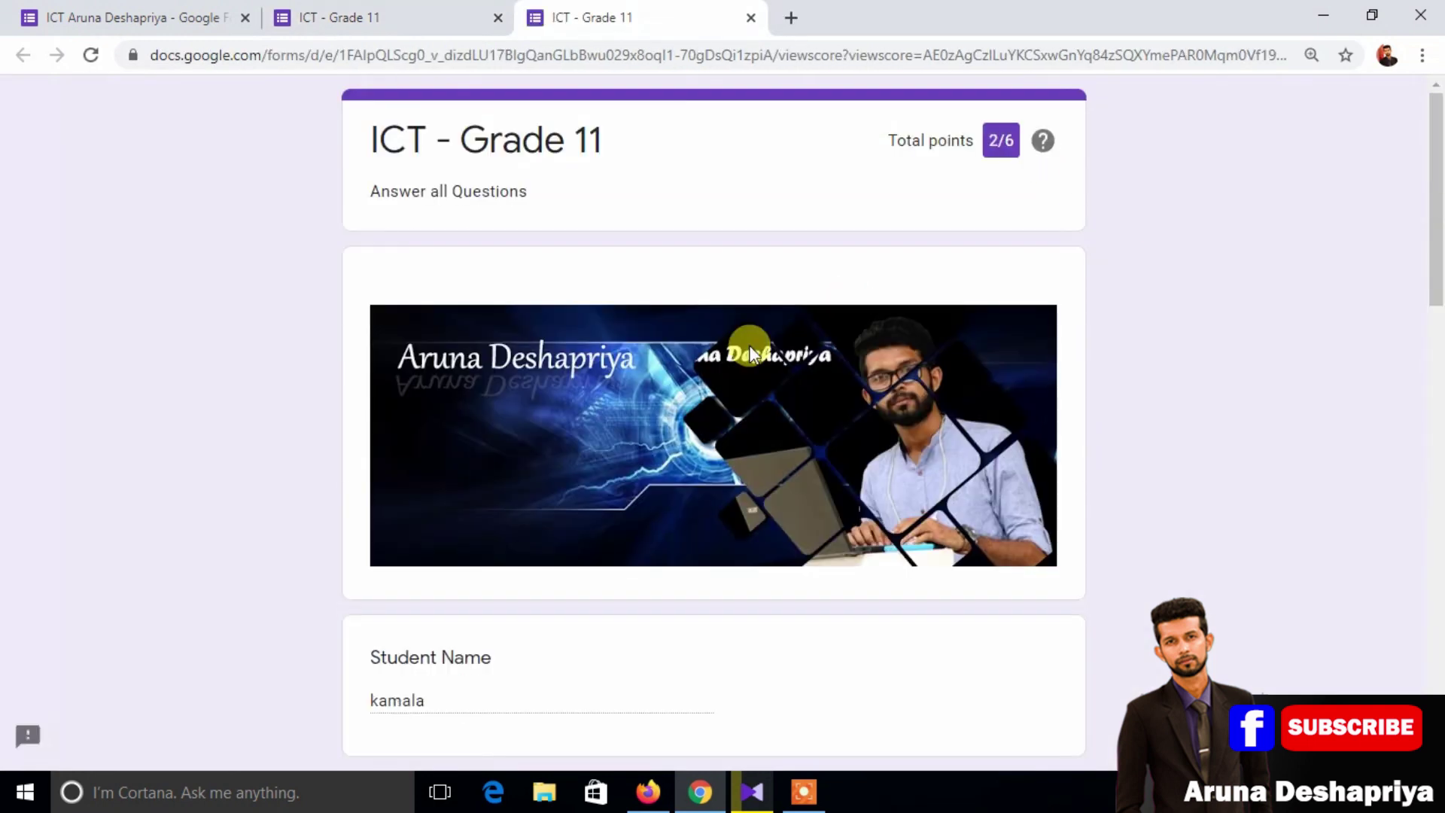
scroll(751, 354, down, 7)
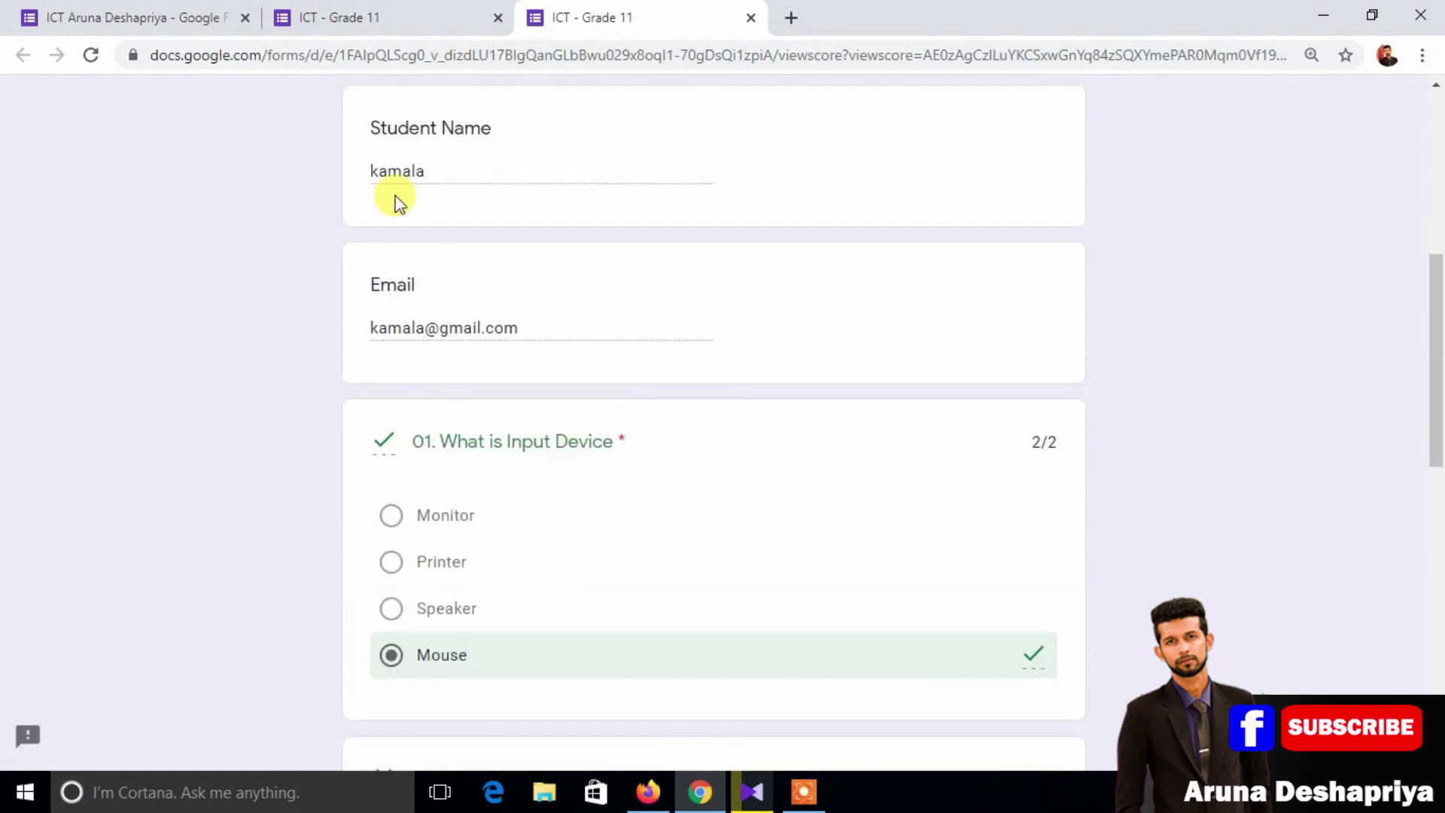
scroll(377, 452, down, 3)
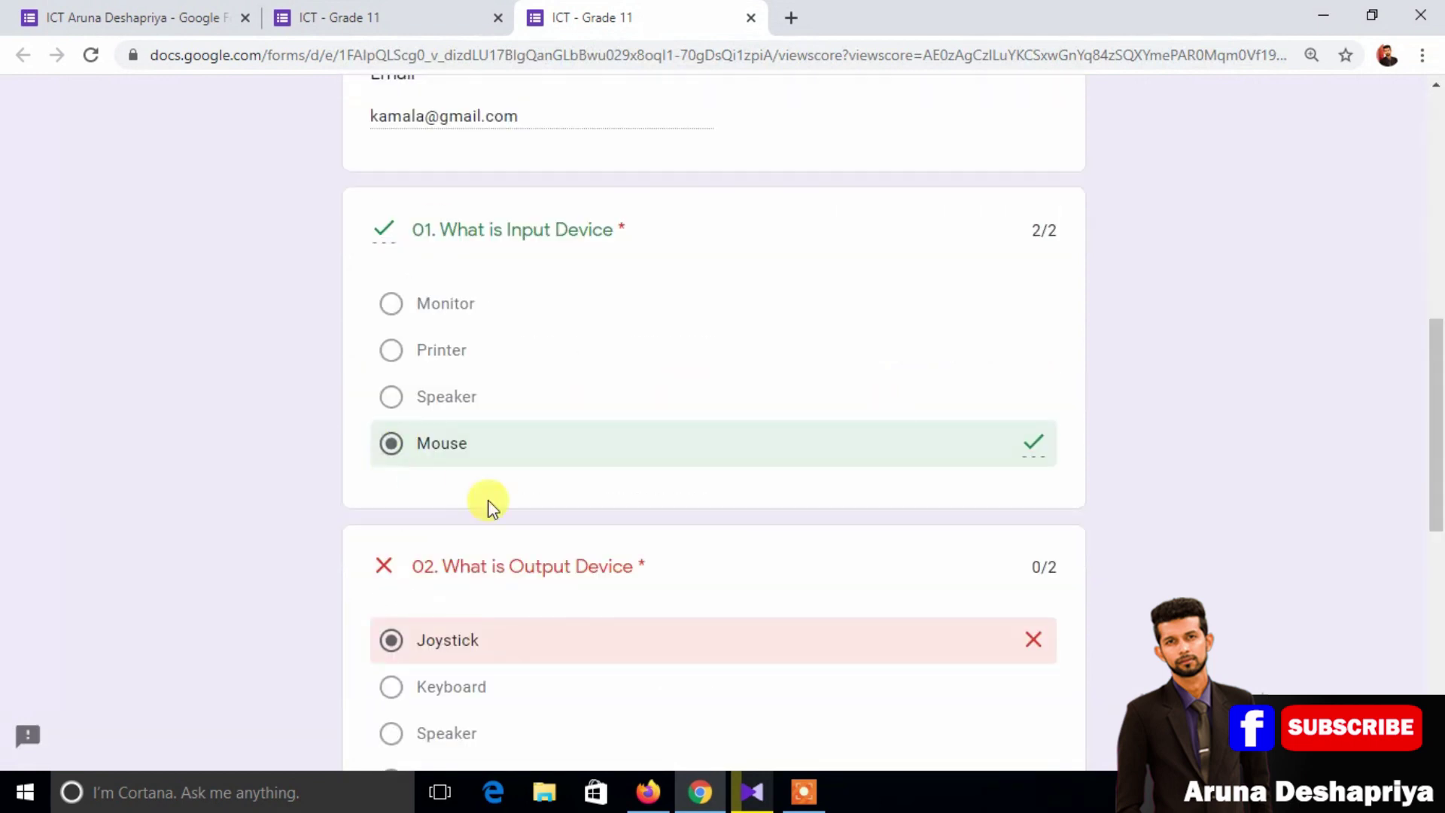
scroll(489, 506, down, 3)
scroll(555, 403, down, 5)
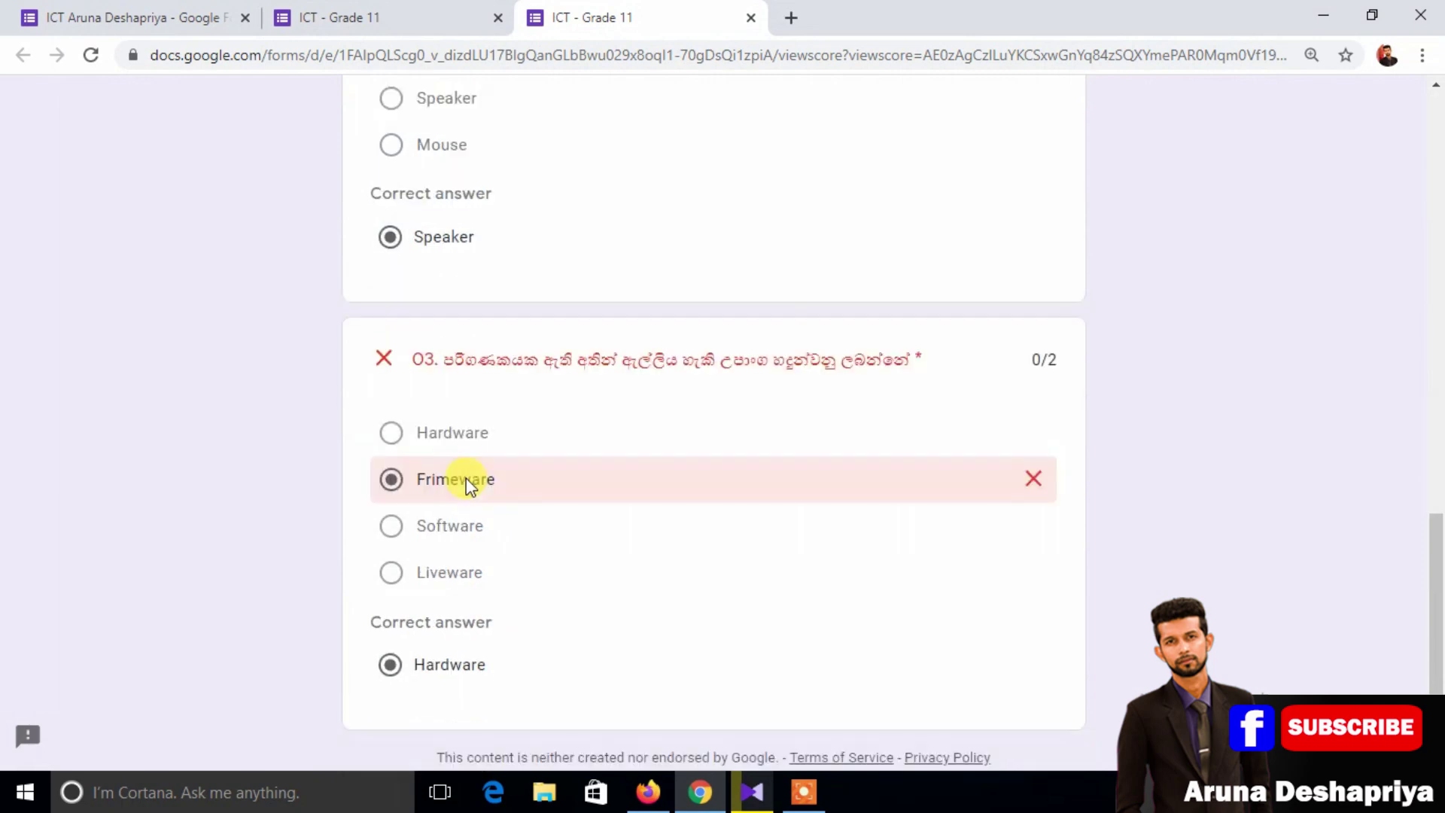
scroll(467, 482, up, 15)
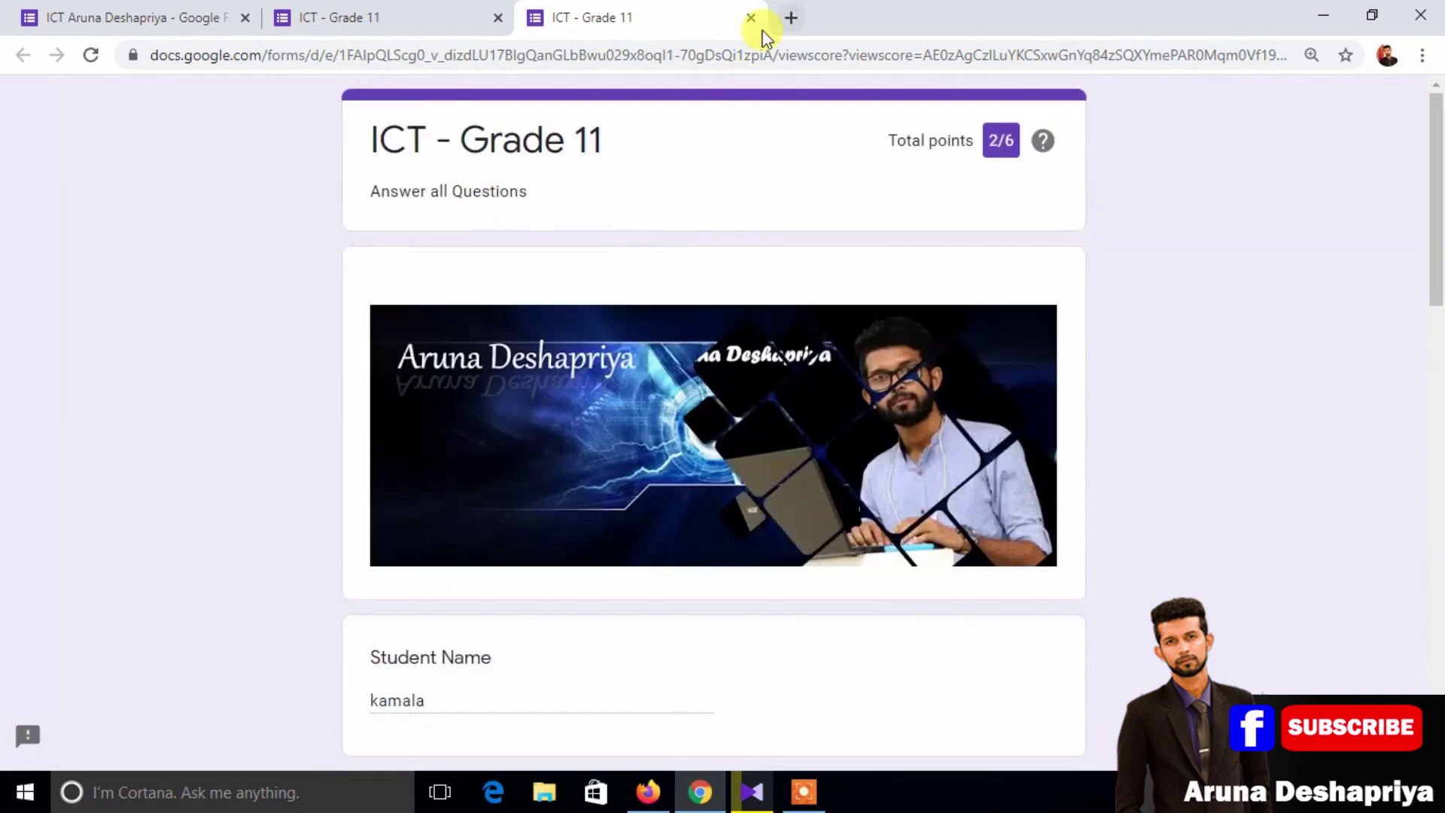
- Close the graded response tabs and export the responses to a new spreadsheet with a shortened name
click(751, 18)
click(751, 17)
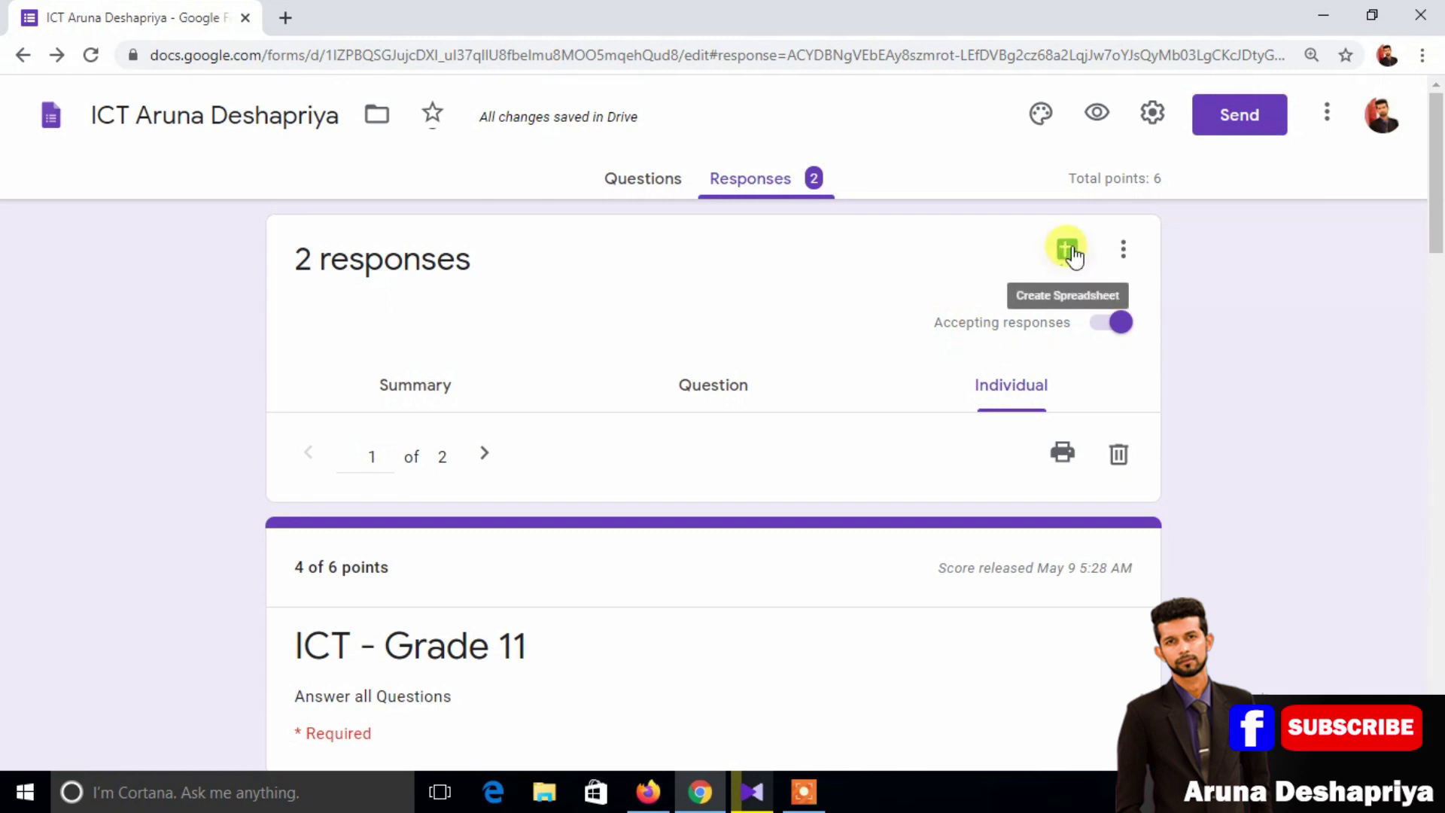
click(1069, 250)
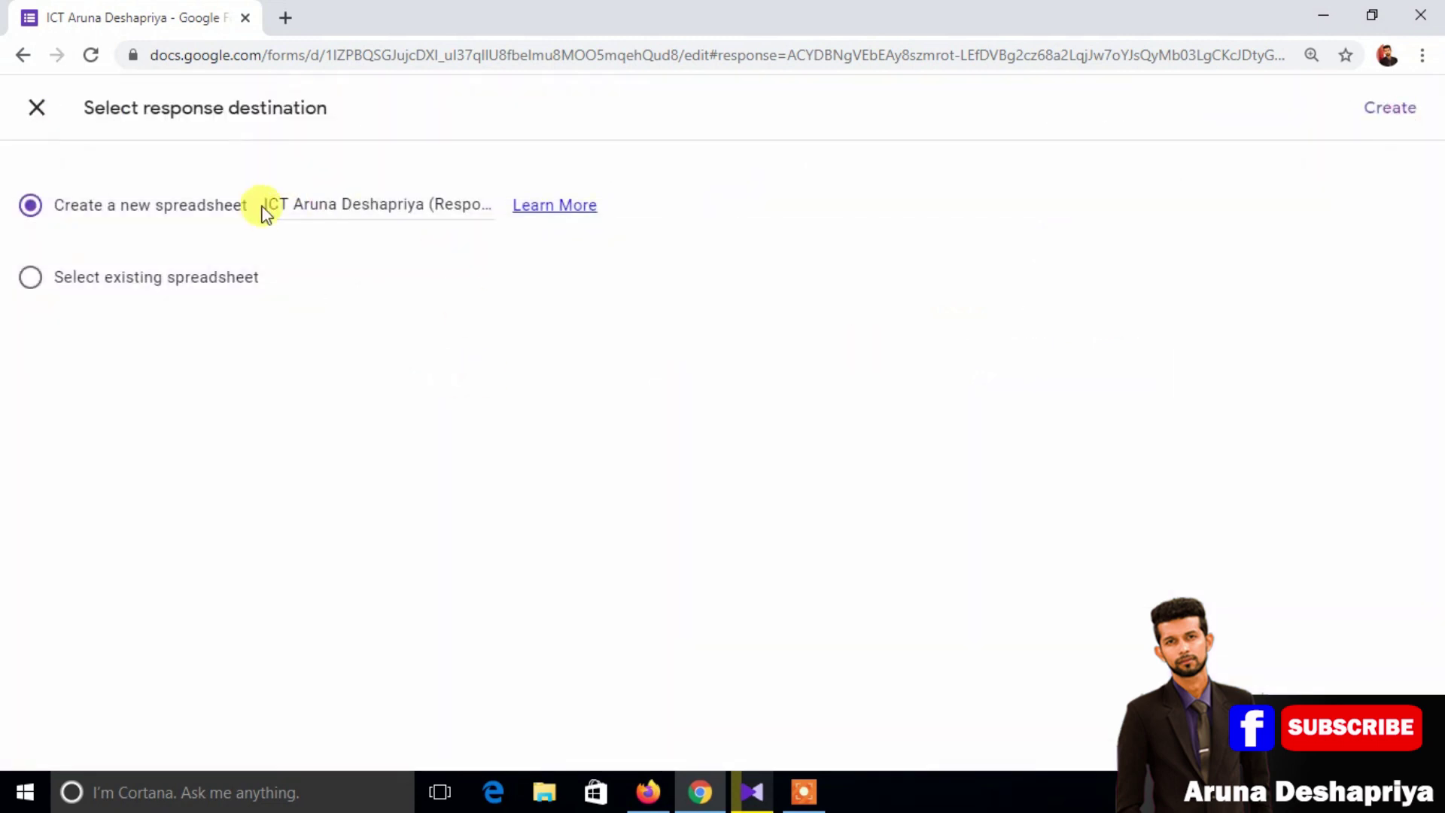
click(447, 217)
key(ctrl+BackSpace)
key(ctrl+BackSpace)
key(ctrl+BackSpace)
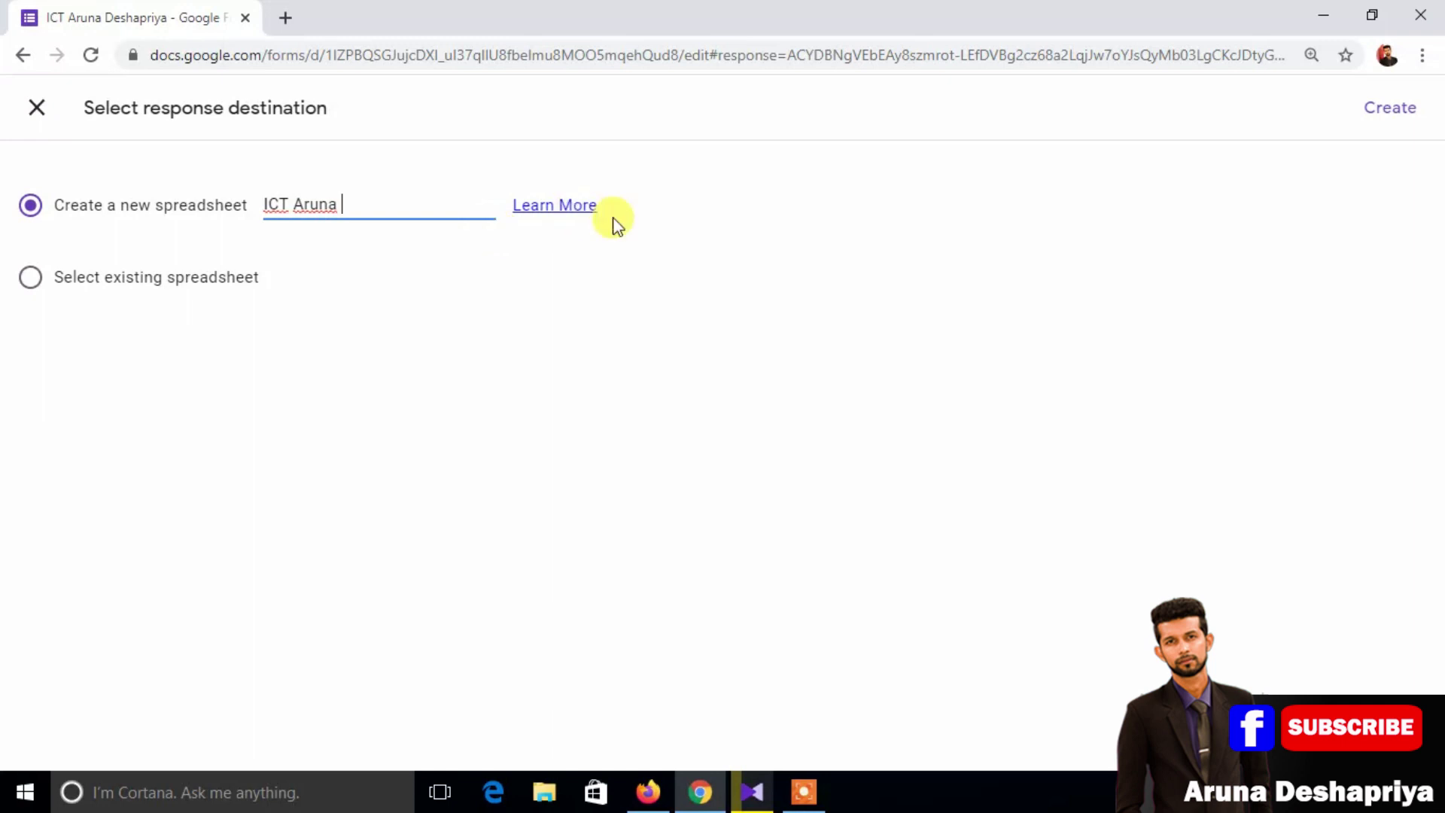
click(1382, 116)
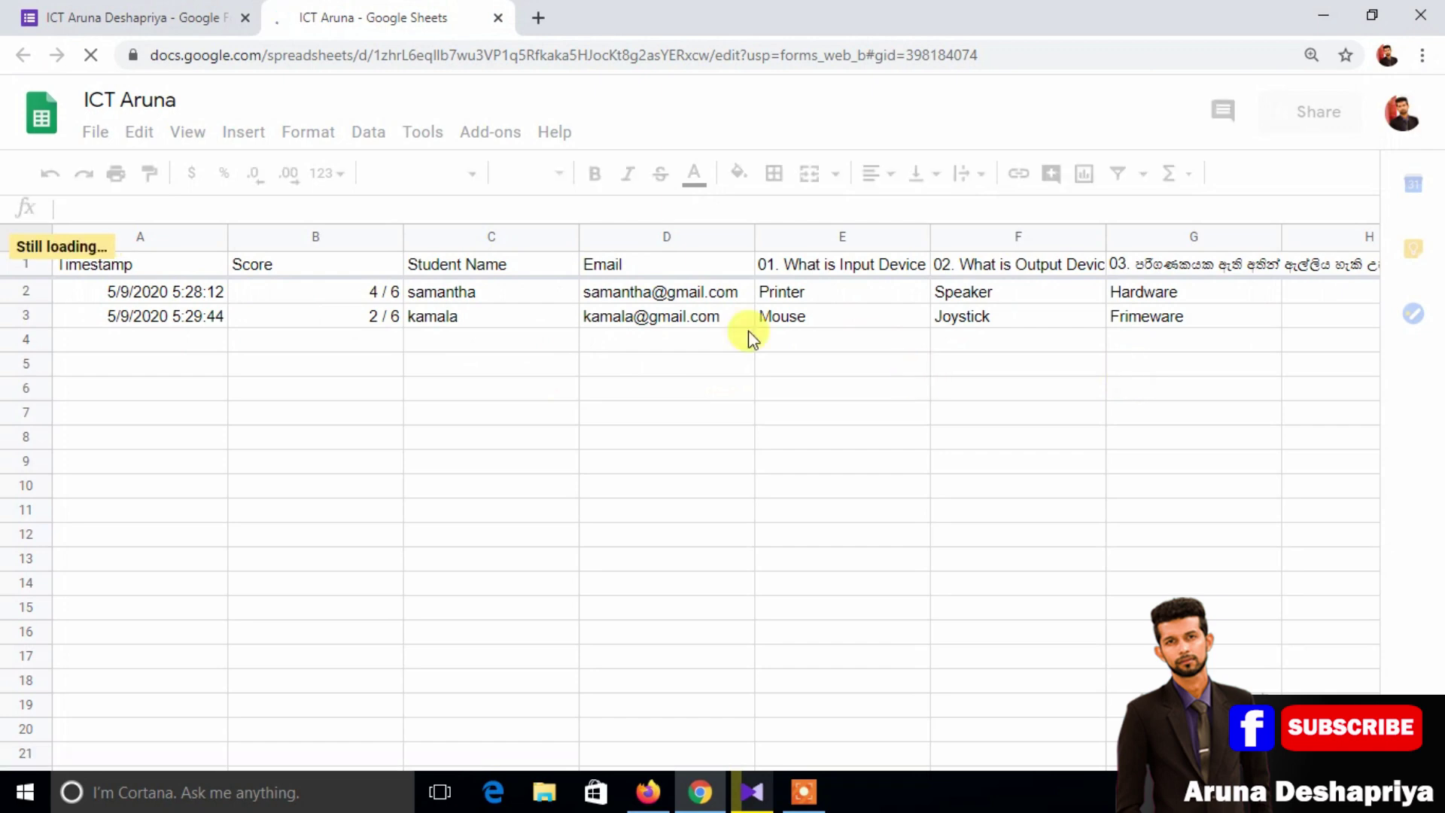
- Close the response spreadsheet showing scores 4/6 and 2/6, returning to the form editor
key(ctrl+w)
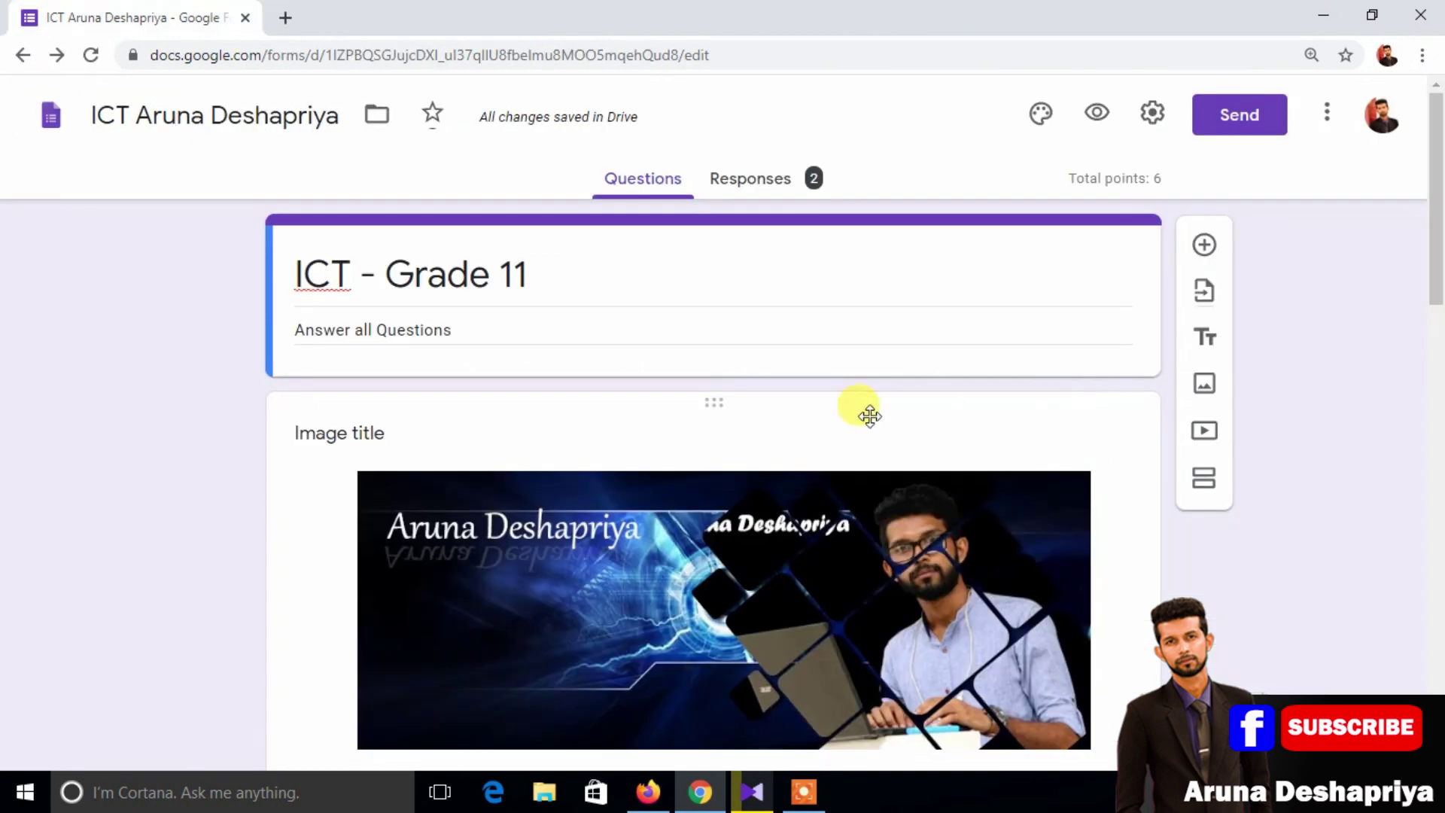
- Open the theme settings and browse header images, closing the gallery without changing the image
scroll(866, 414, down, 5)
scroll(872, 419, up, 5)
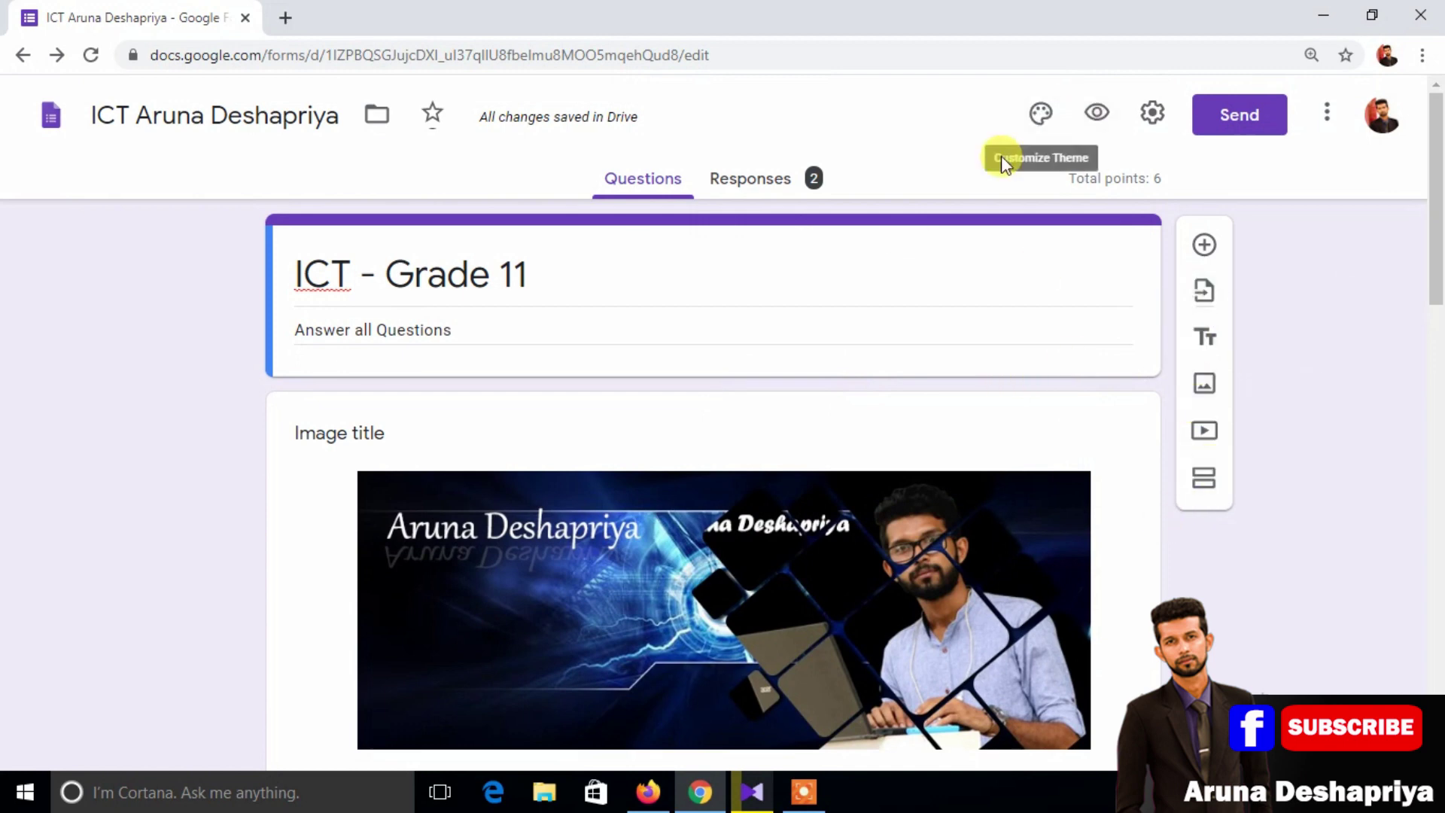
click(1040, 116)
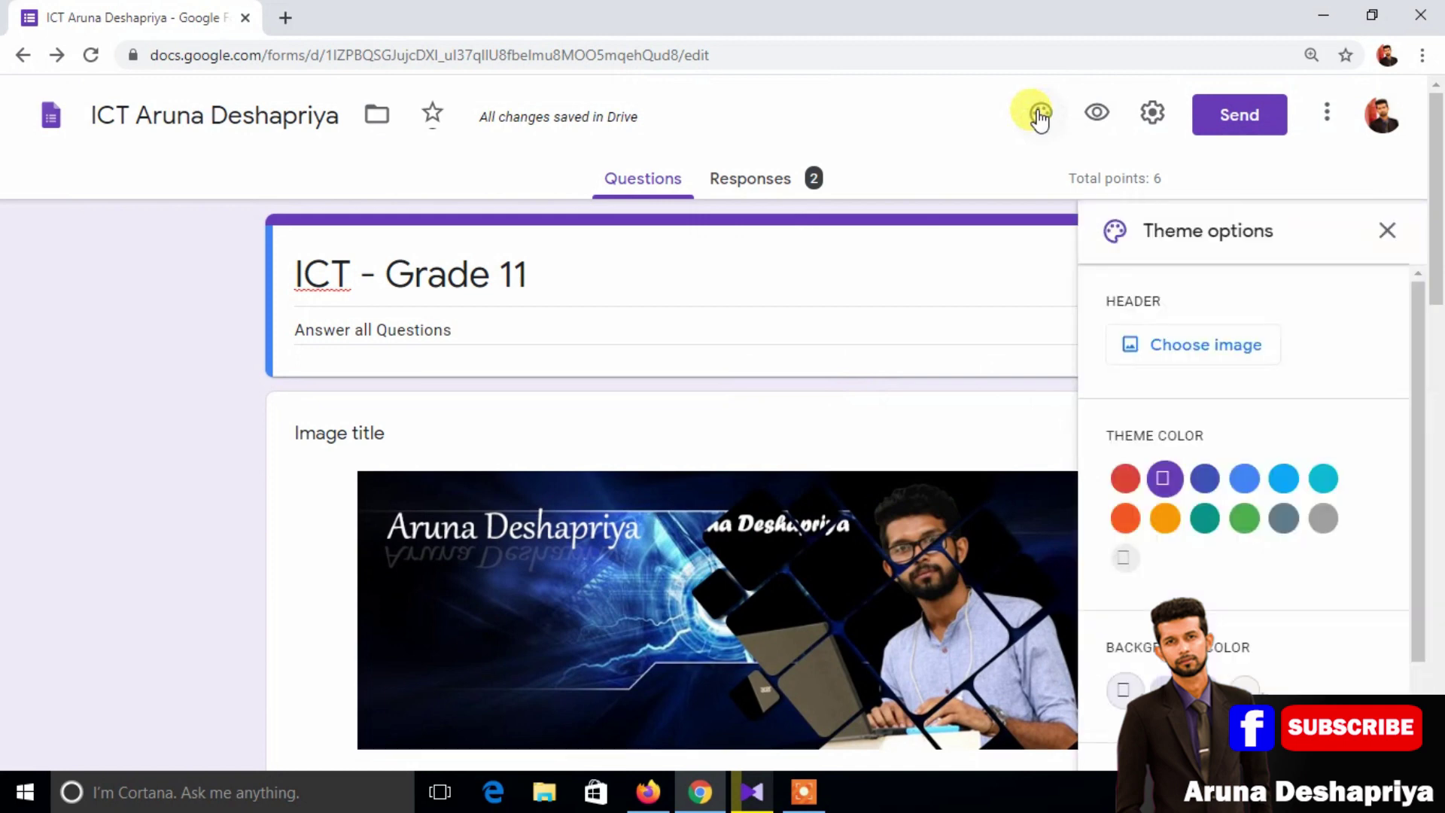
click(1192, 349)
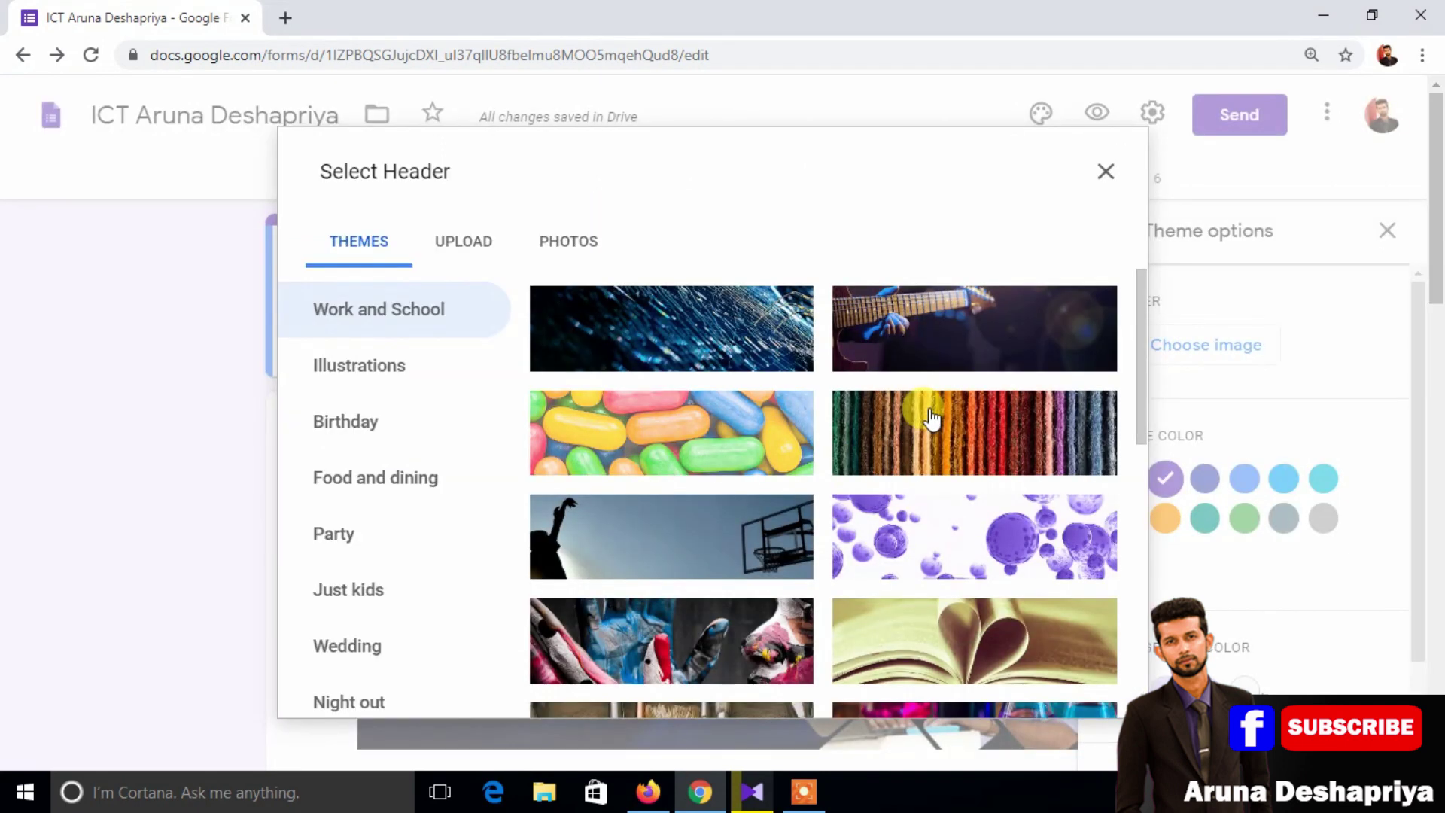
scroll(903, 418, down, 8)
scroll(774, 429, down, 5)
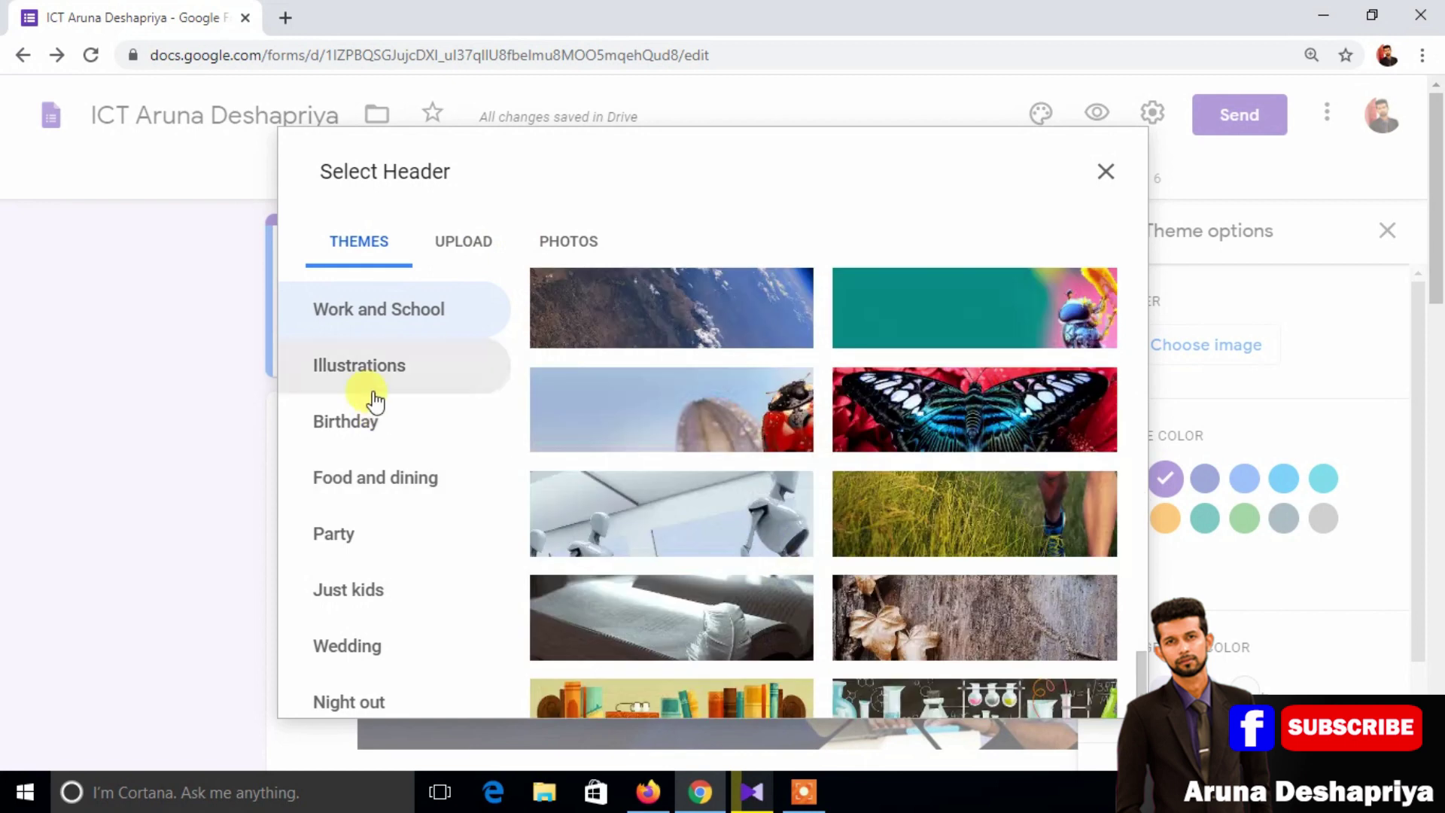
click(1105, 170)
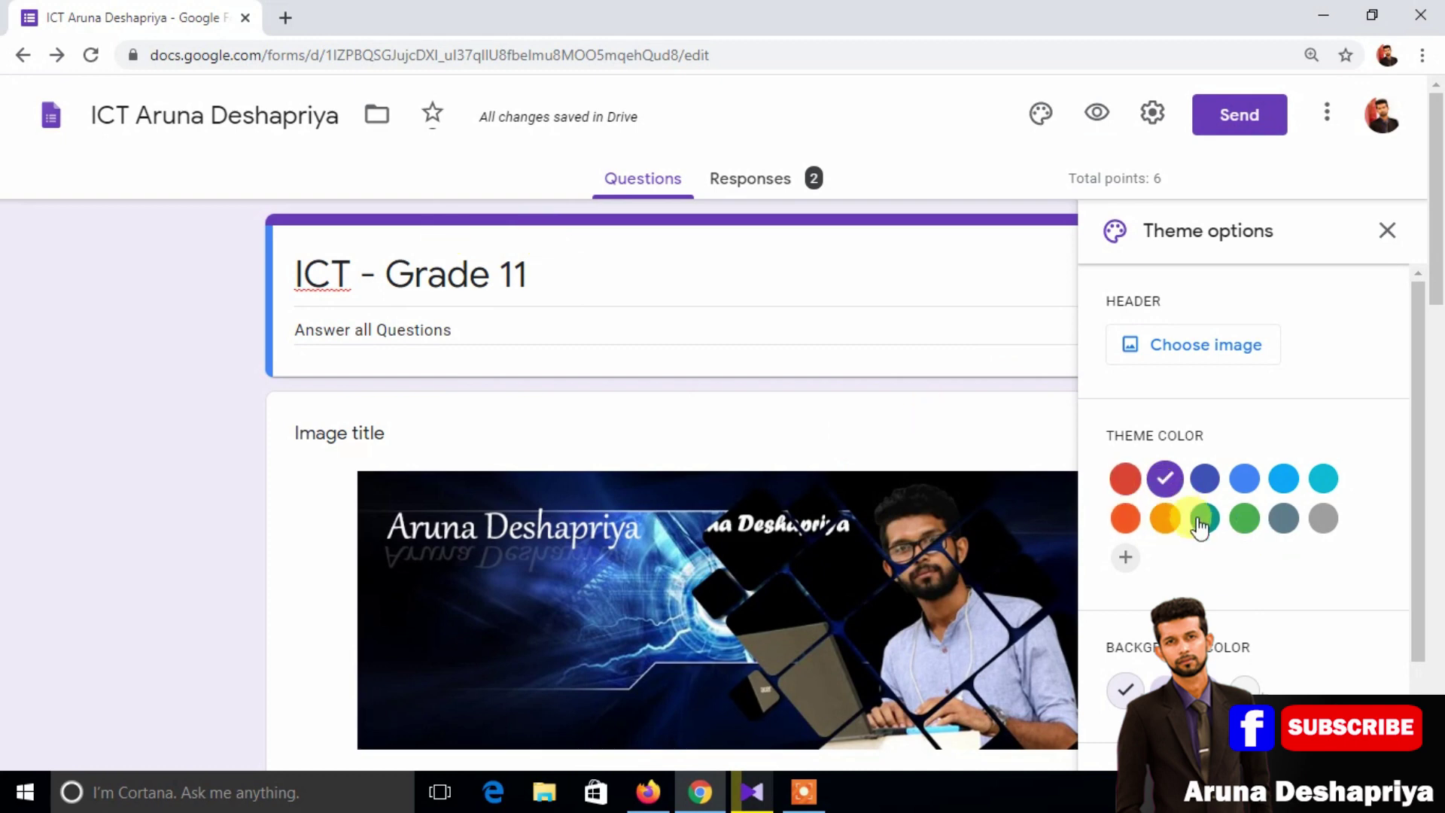
- Set the theme colour to green (#4caf50) with a darker green background
click(1244, 520)
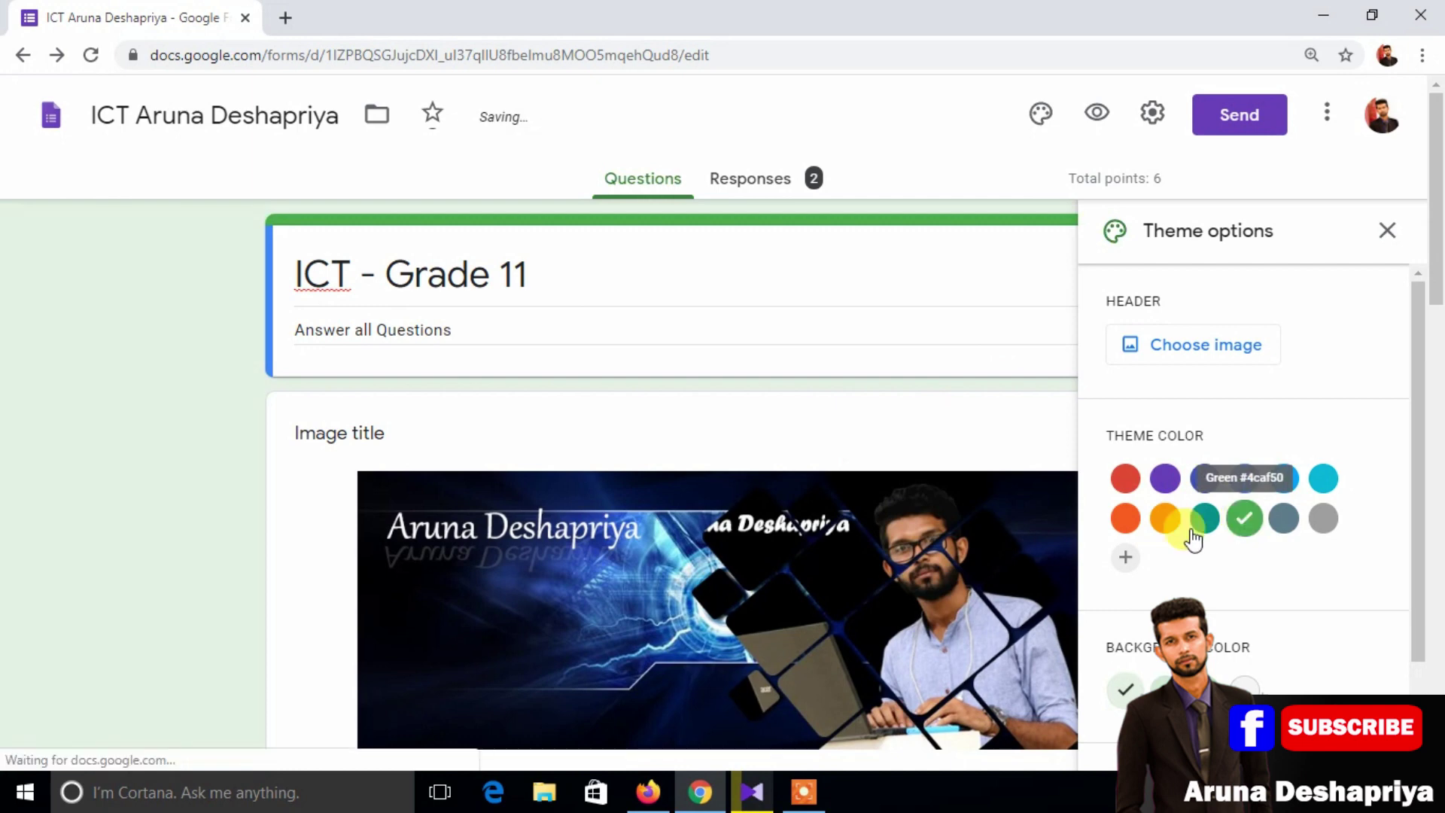
scroll(1219, 633, down, 2)
scroll(1216, 619, down, 2)
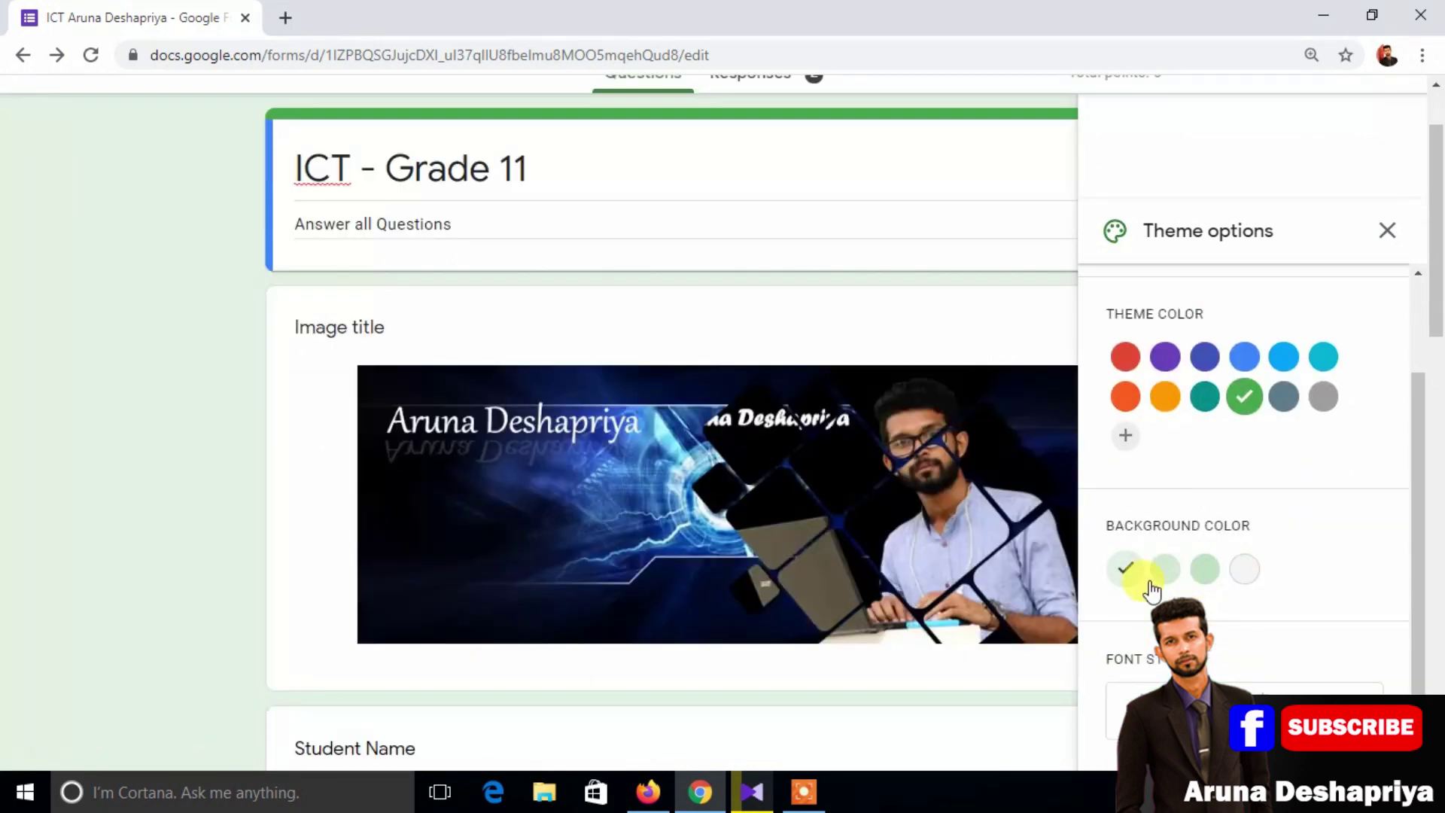
click(1205, 569)
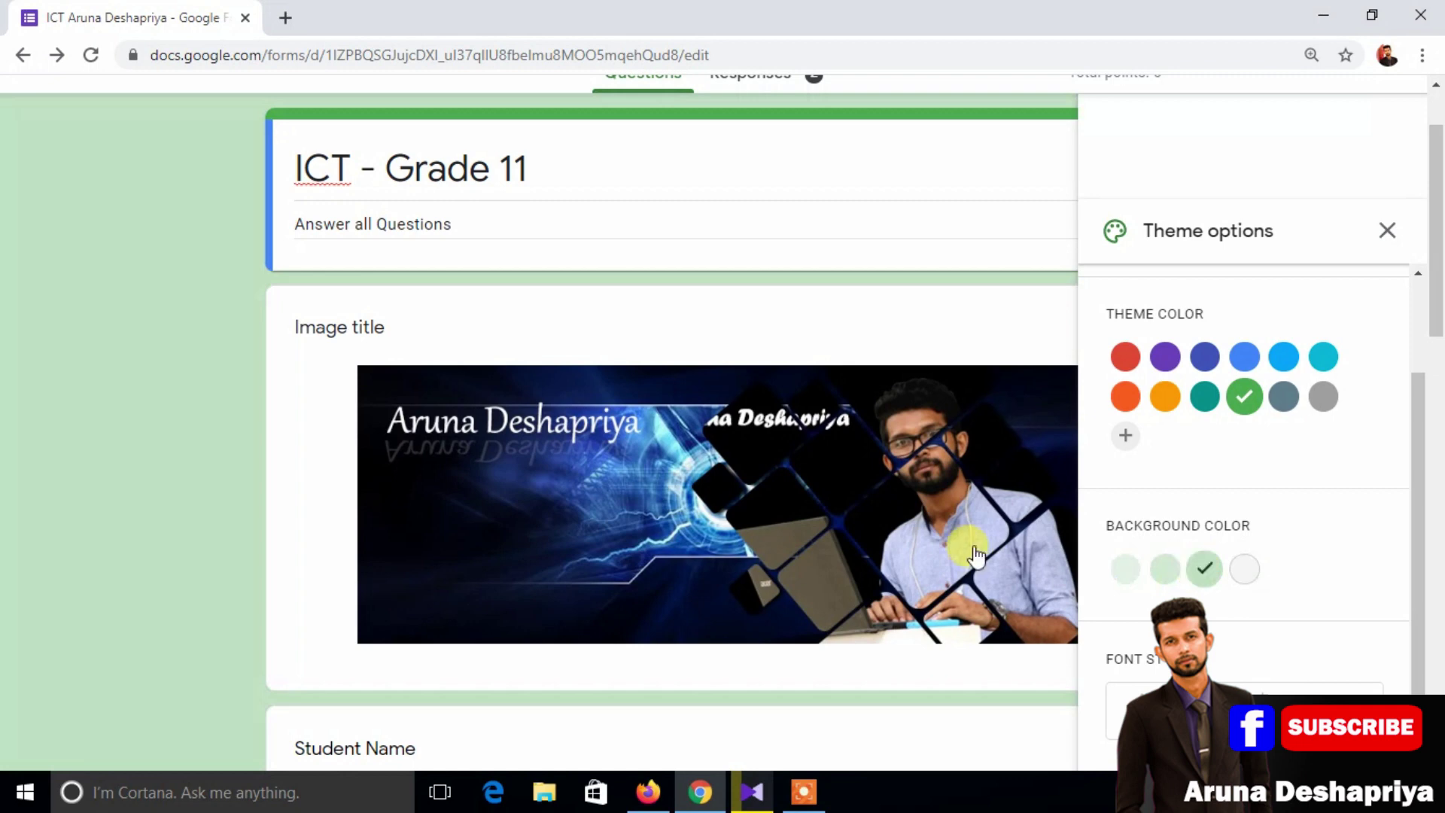
scroll(1243, 613, down, 3)
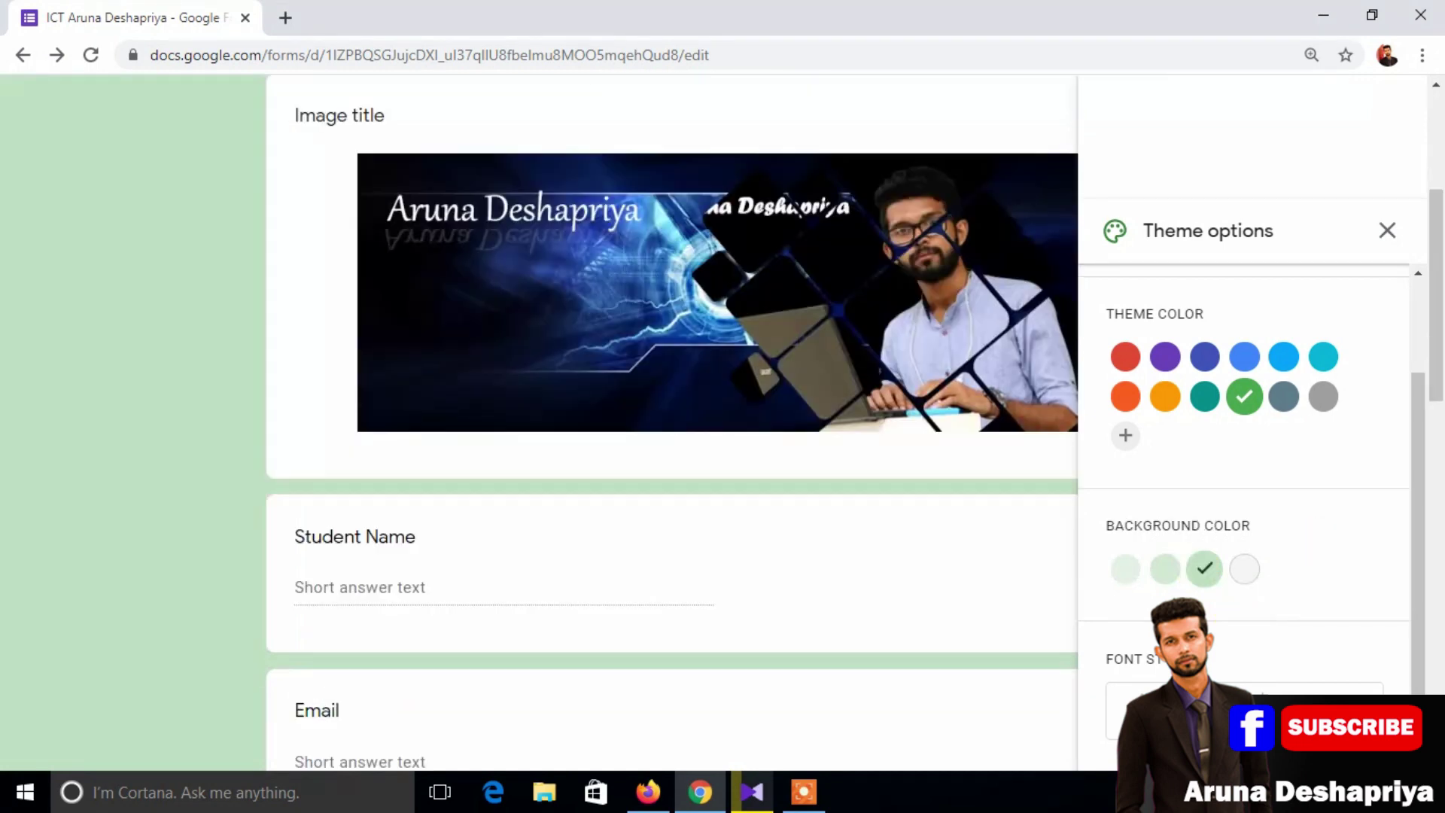